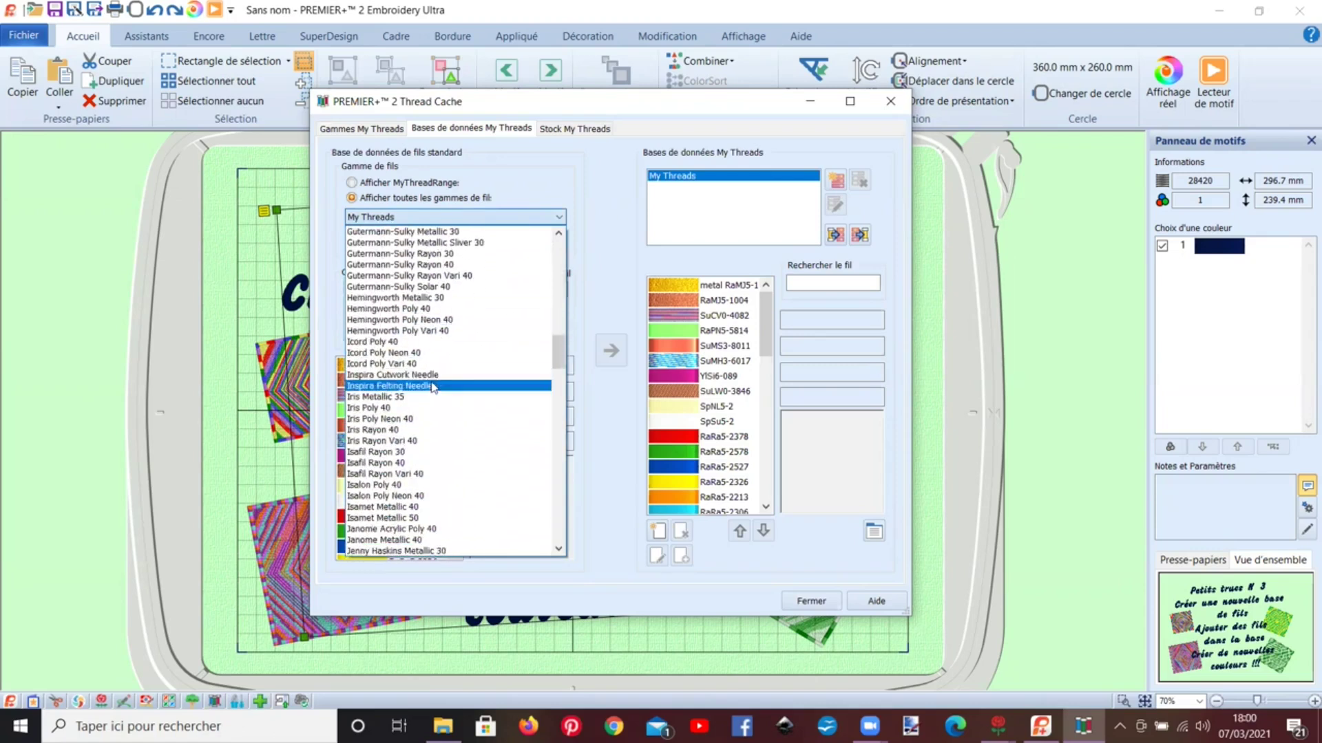
scroll(431, 370, "down", 1)
scroll(431, 371, "down", 4)
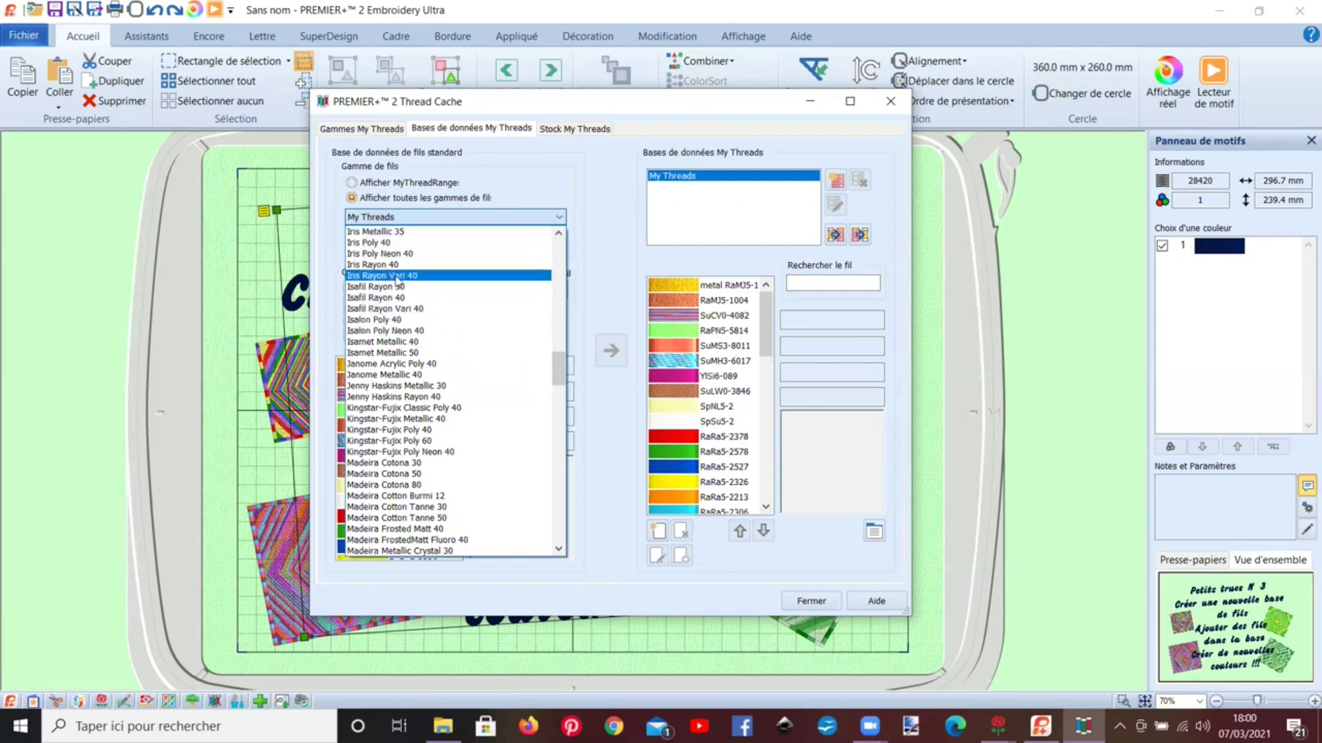
left_click(592, 244)
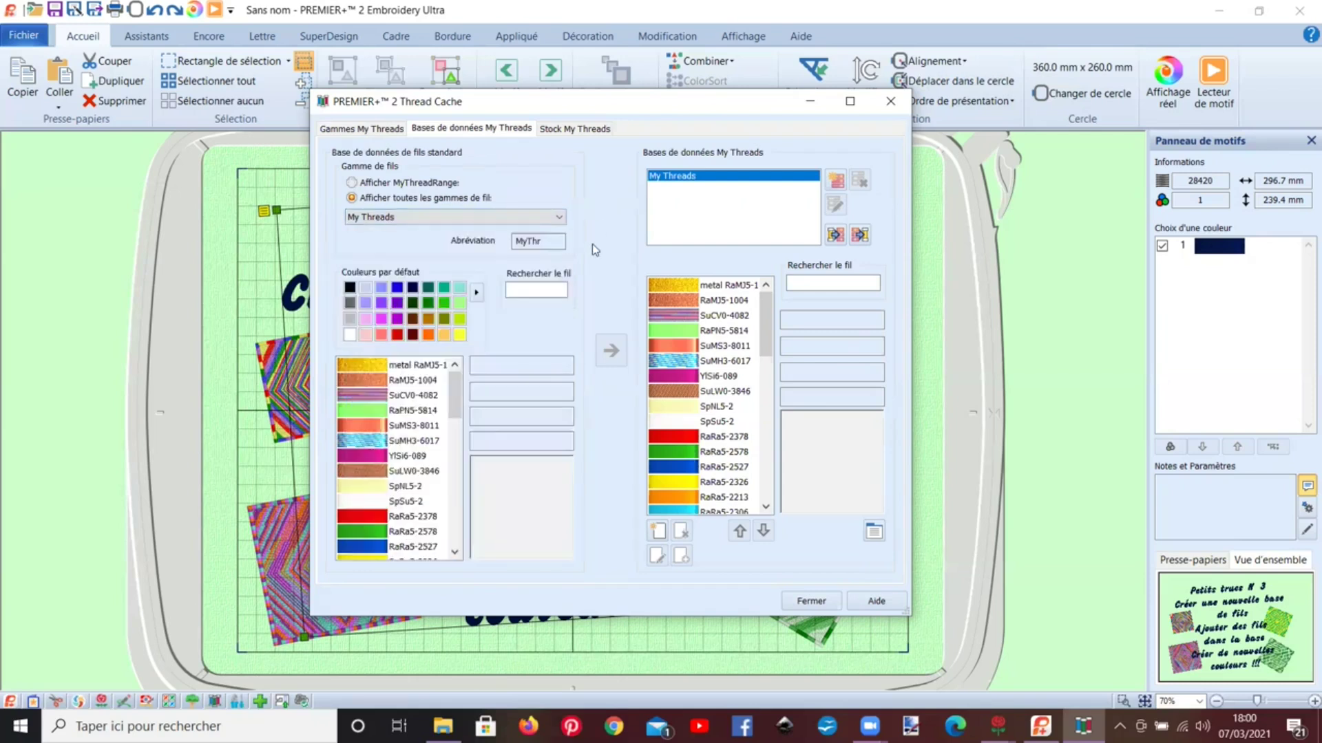
Step: Create a new personal thread database named "nouvelle base"
left_click(837, 180)
type("nouvelle base")
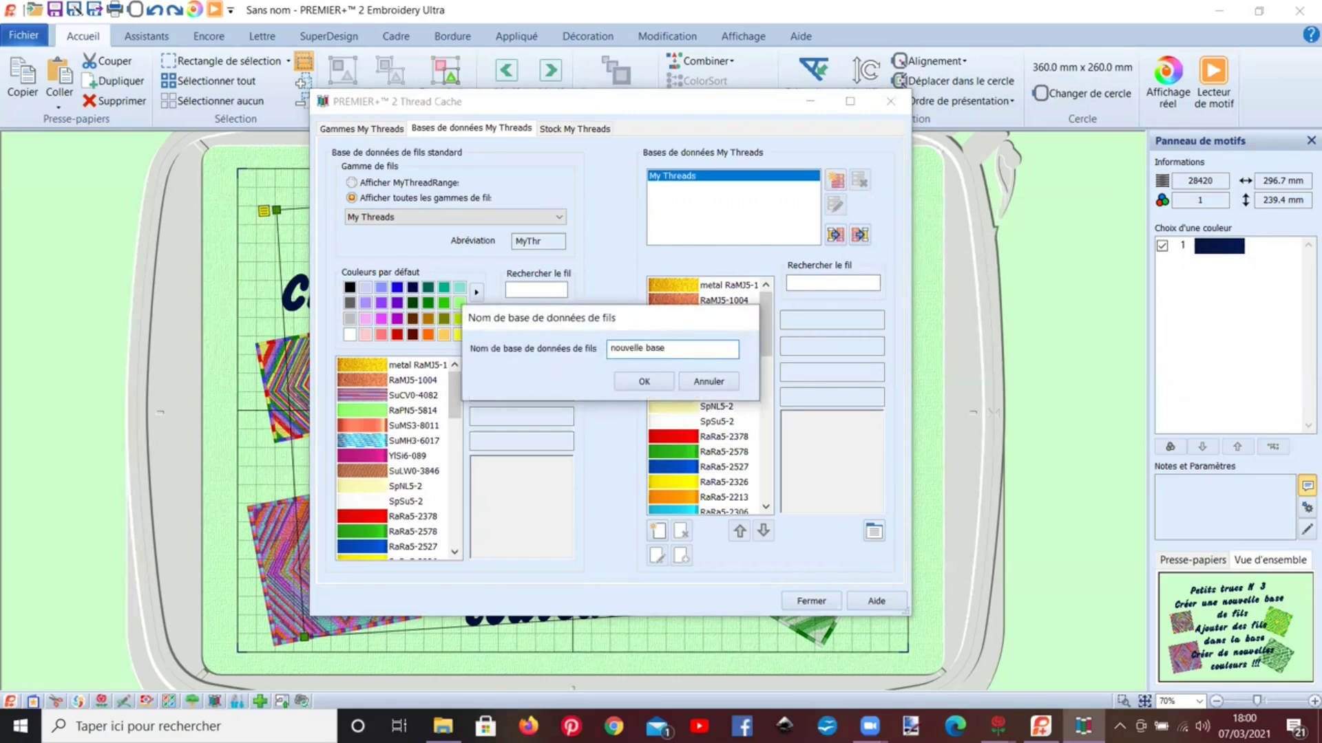
key("Return")
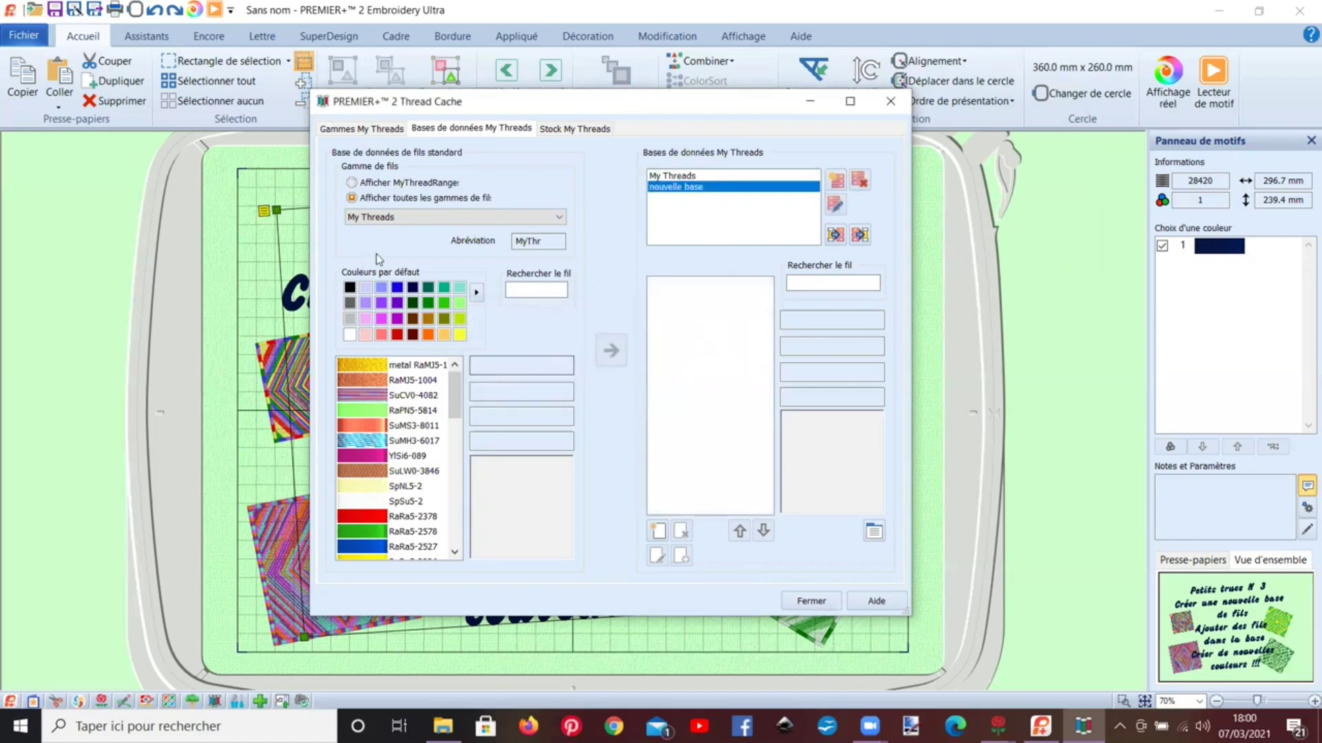
Step: Find thread 5338 in the Brildor Acrylic 15 range and add it to the "nouvelle base" database
left_click(356, 218)
scroll(379, 301, "down", 3)
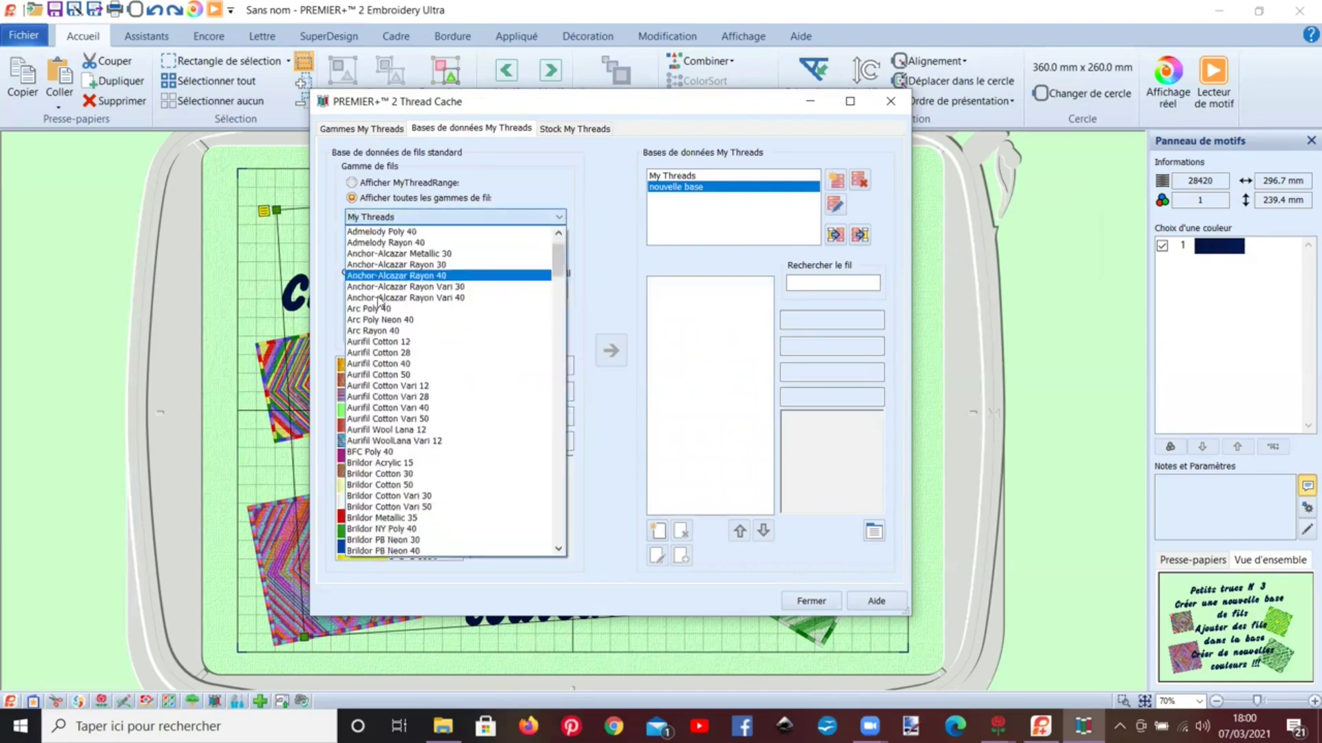
scroll(379, 301, "down", 2)
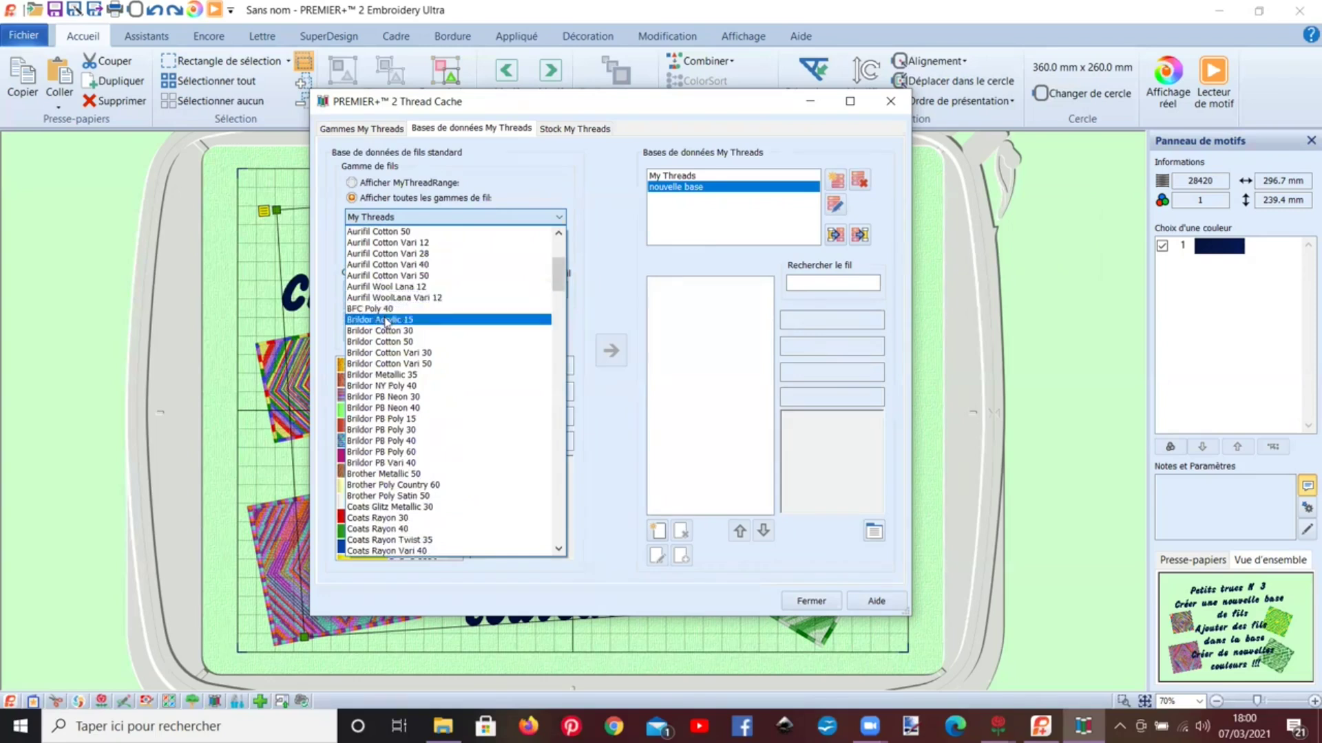
left_click(387, 320)
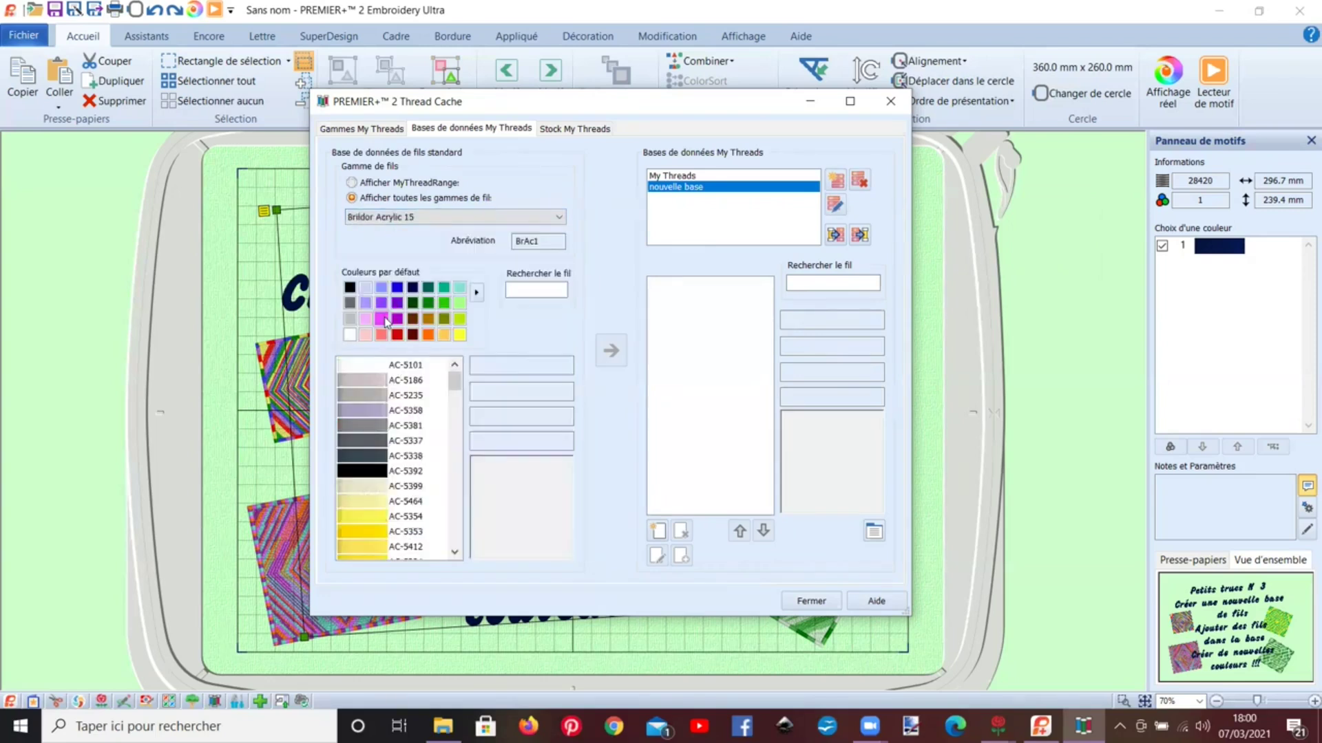
left_click(522, 288)
type("5338")
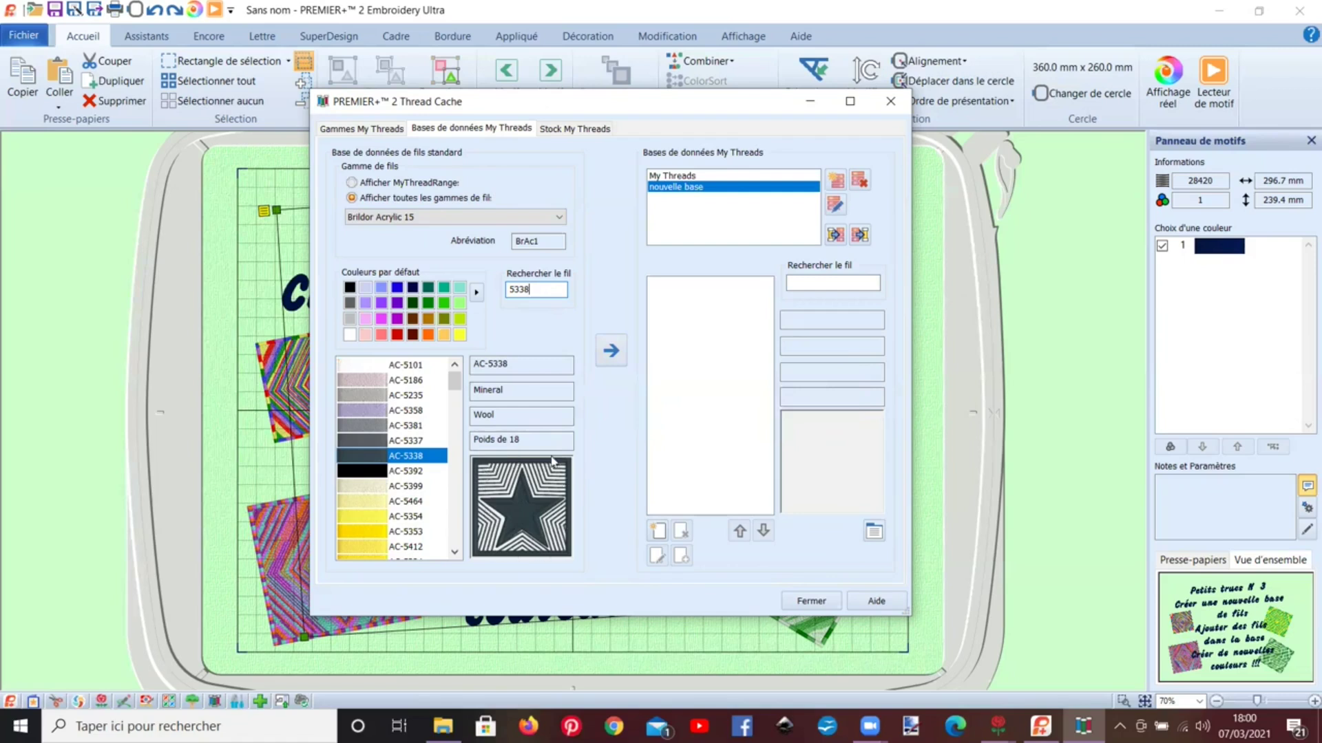
left_click(611, 353)
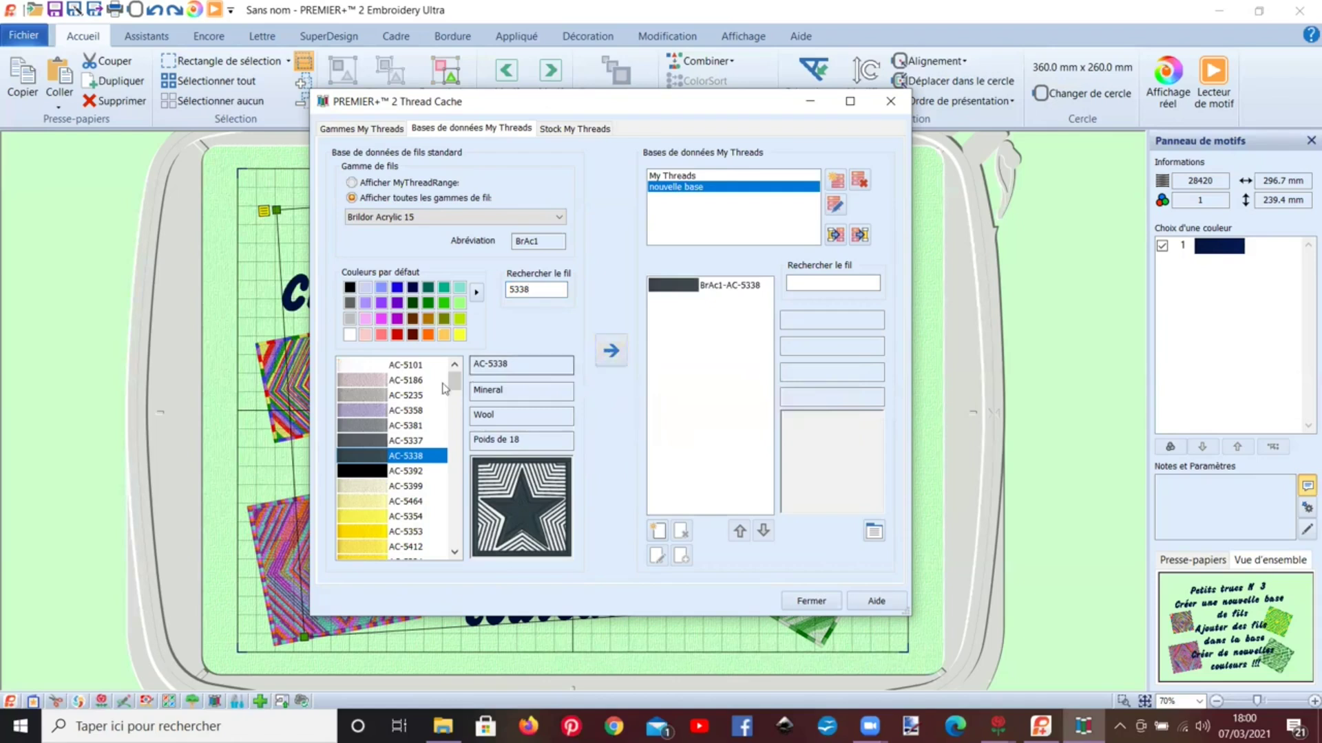
Step: Find thread 5300 in the Brildor Acrylic 15 range and add it to "nouvelle base"
left_click(428, 336)
scroll(381, 441, "down", 4)
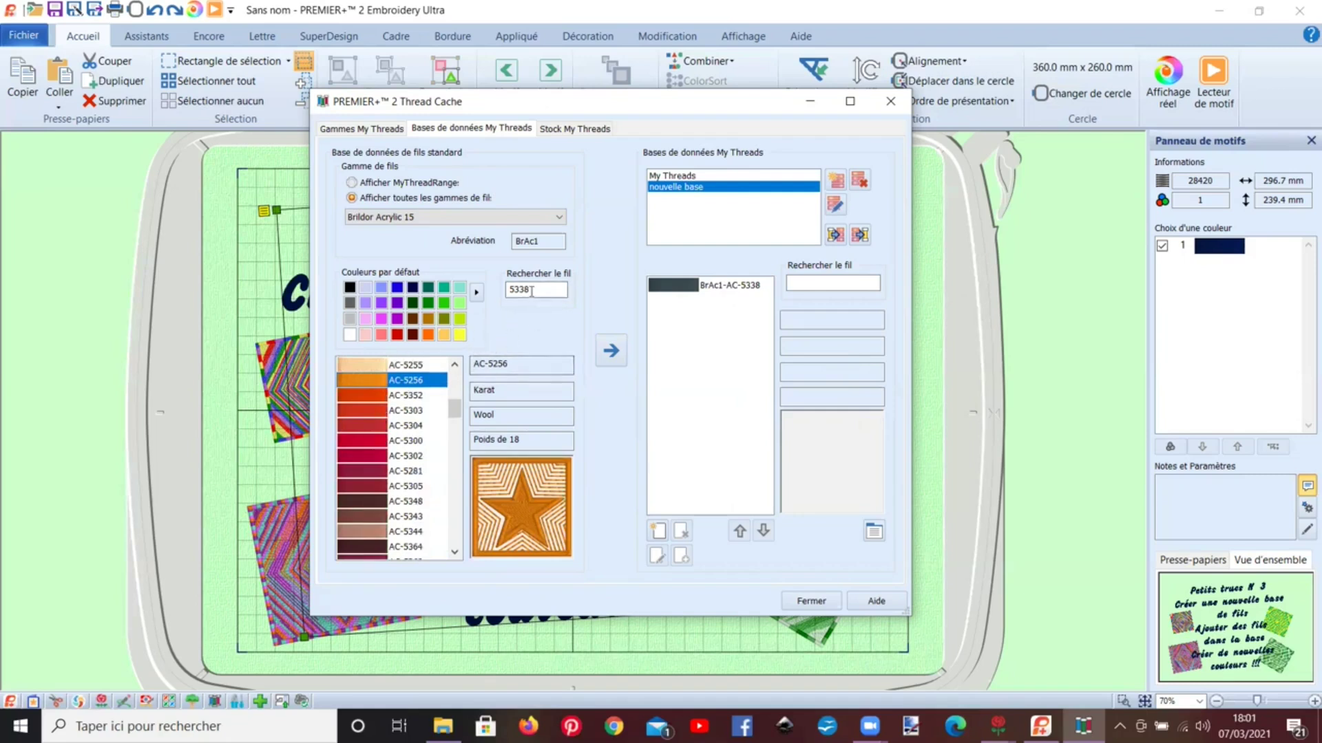
left_click_drag(532, 290, 506, 290)
type("5")
key("Return")
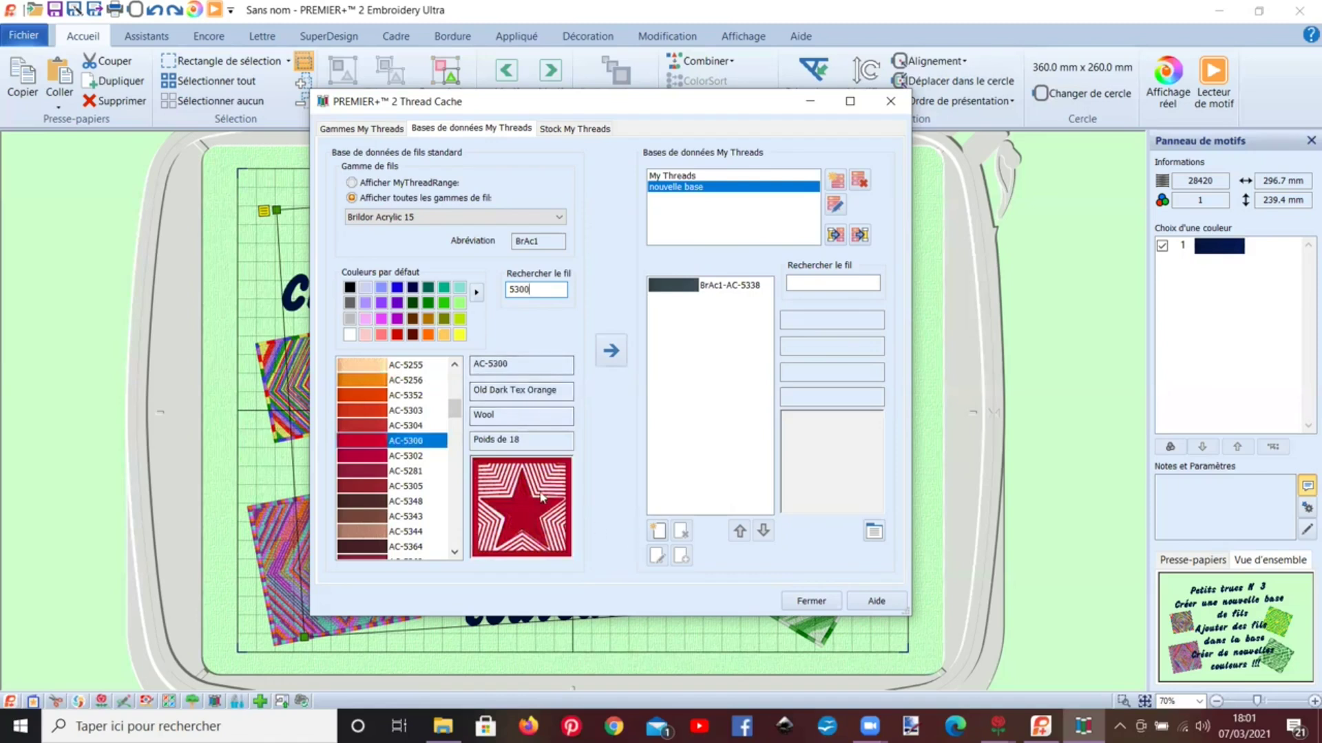
left_click(612, 353)
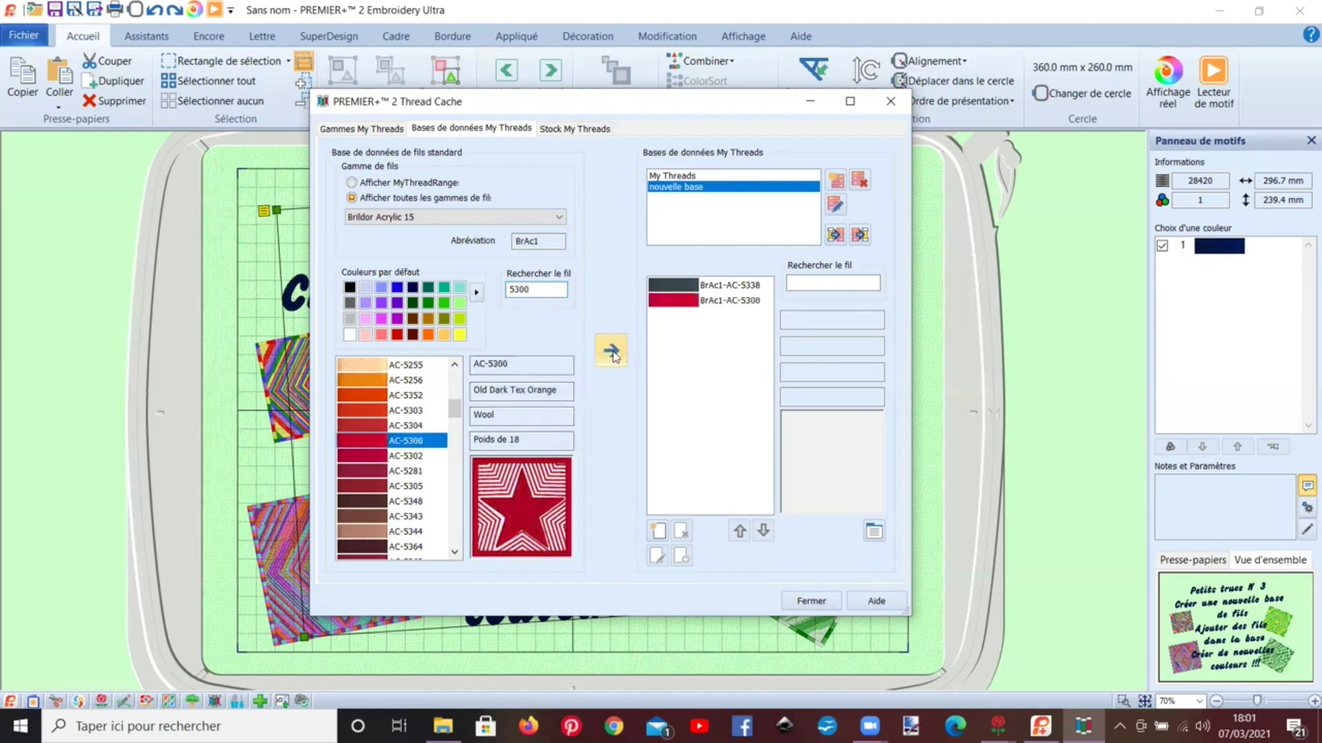
Step: Switch to the Gutermann-Dekor Metallic 40 range and add gold thread 60088 to "nouvelle base"
left_click(438, 221)
scroll(387, 435, "down", 5)
scroll(387, 435, "down", 7)
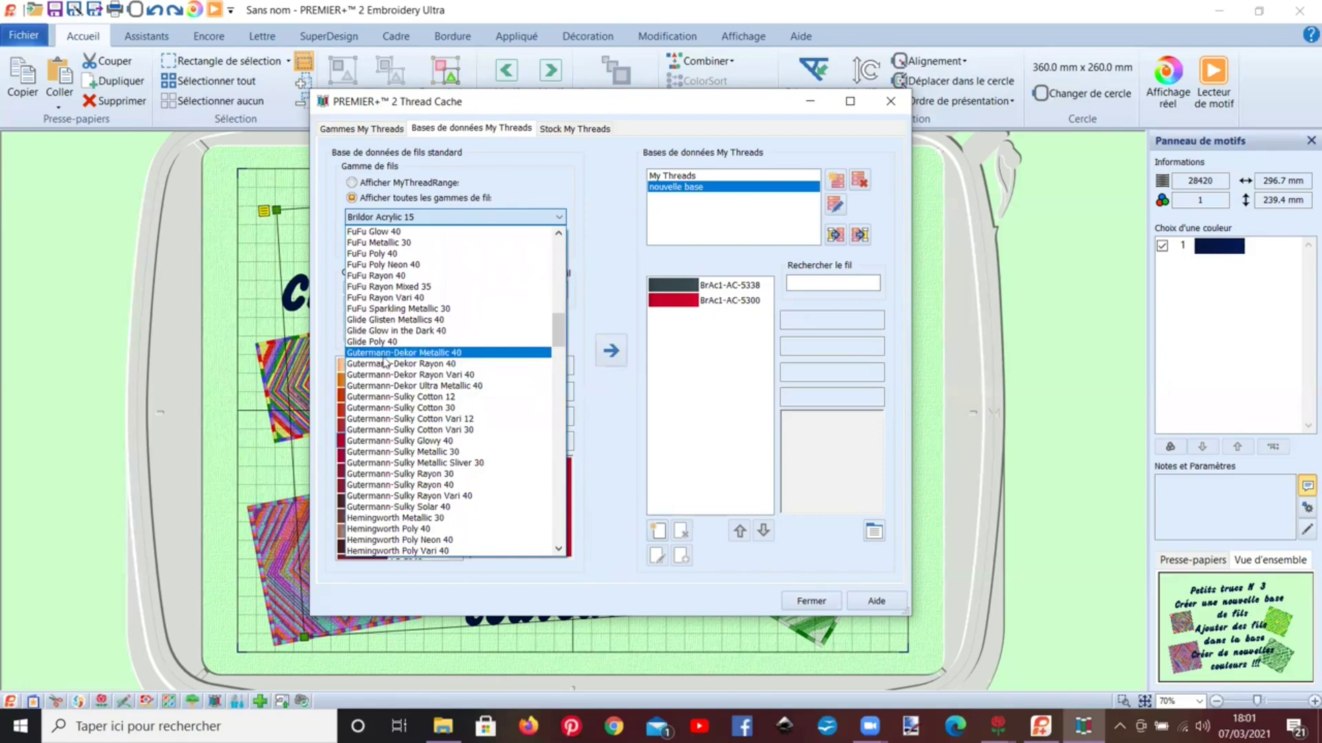
left_click(379, 355)
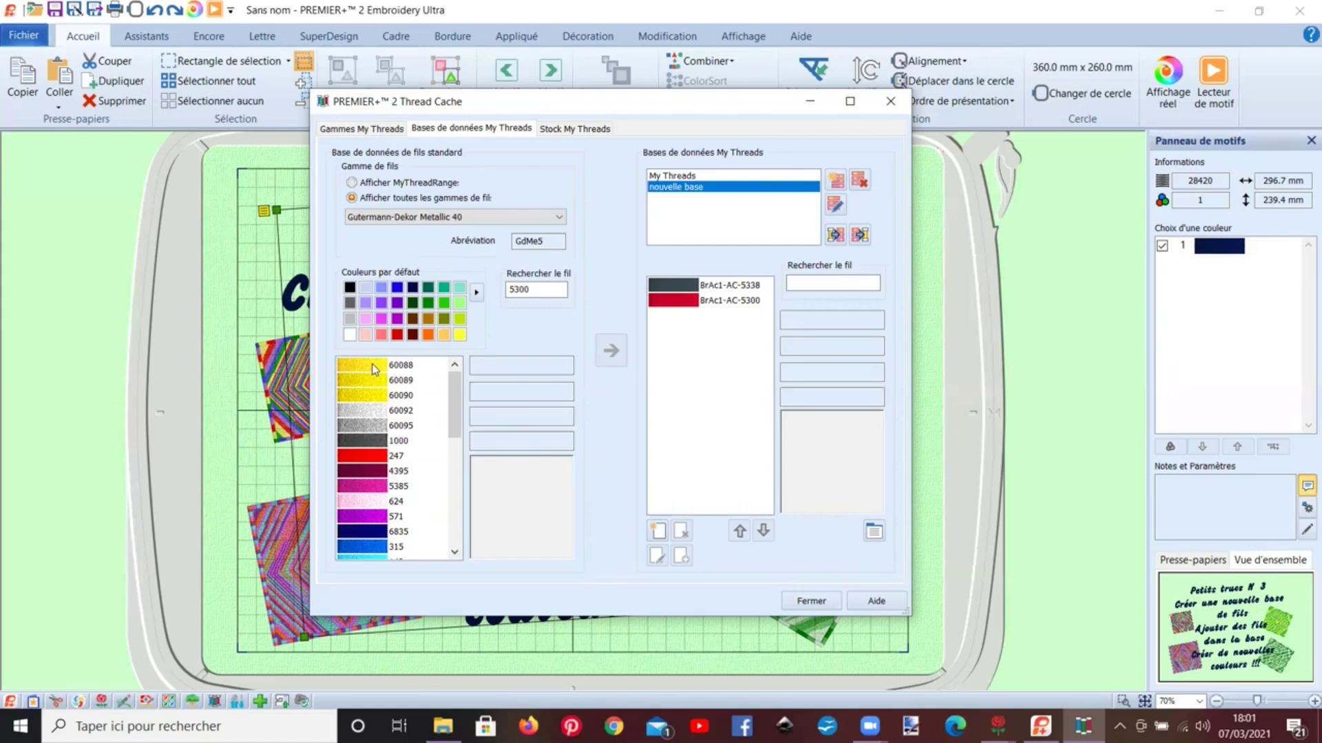
left_click(373, 369)
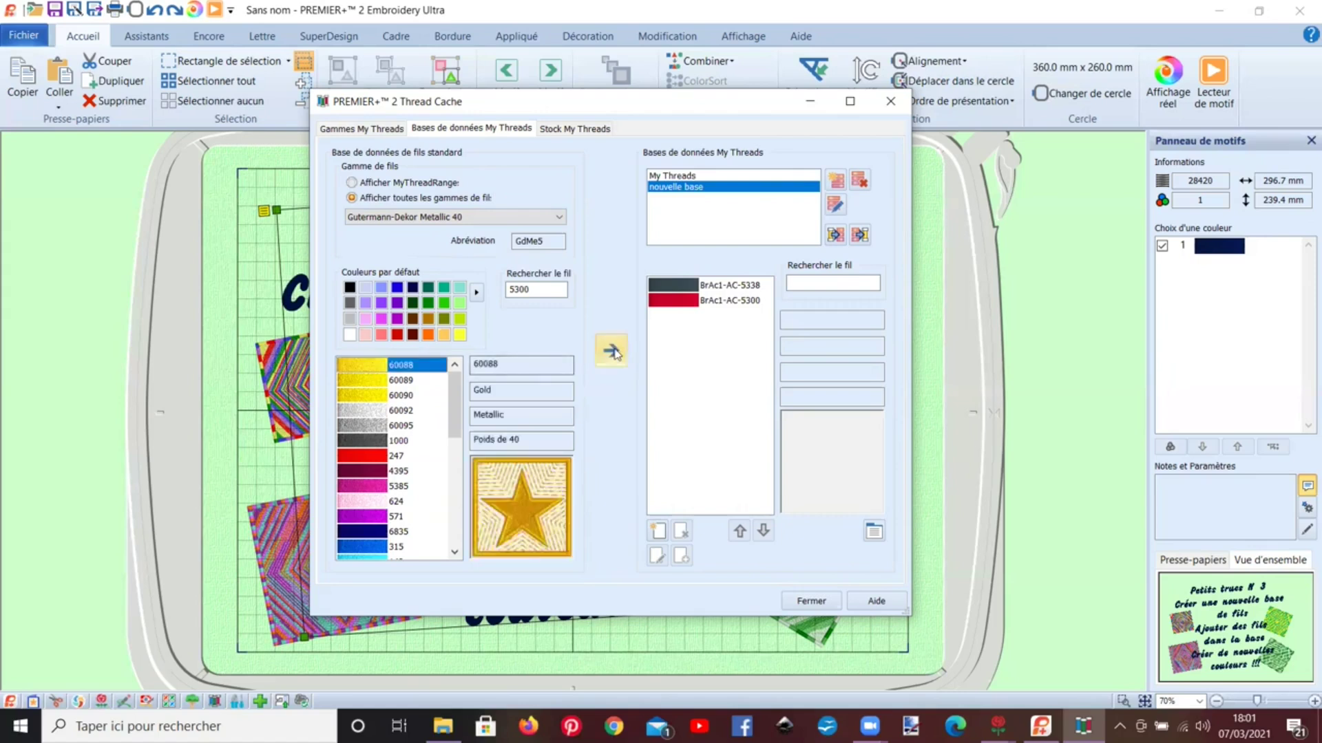
left_click(612, 351)
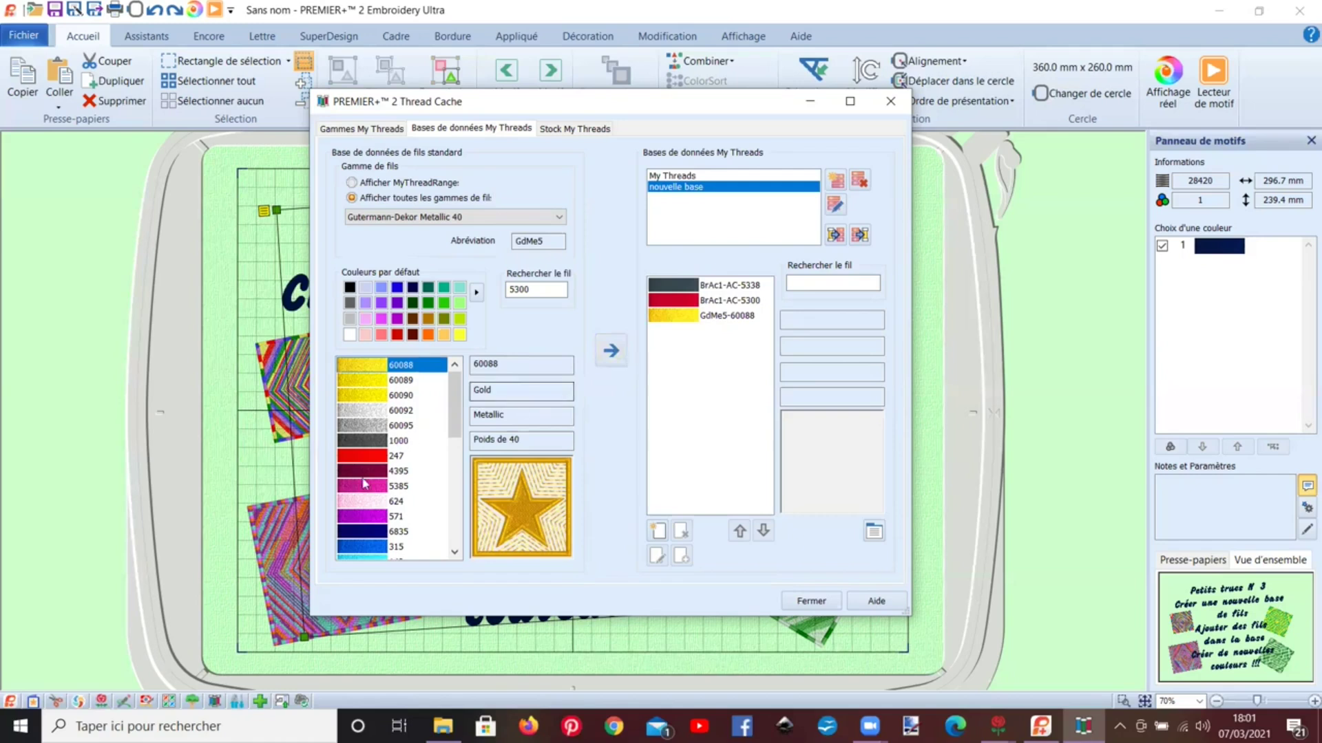
Step: Add Gutermann-Dekor Metallic 40 threads 247 and 571 to "nouvelle base"
left_click(368, 457)
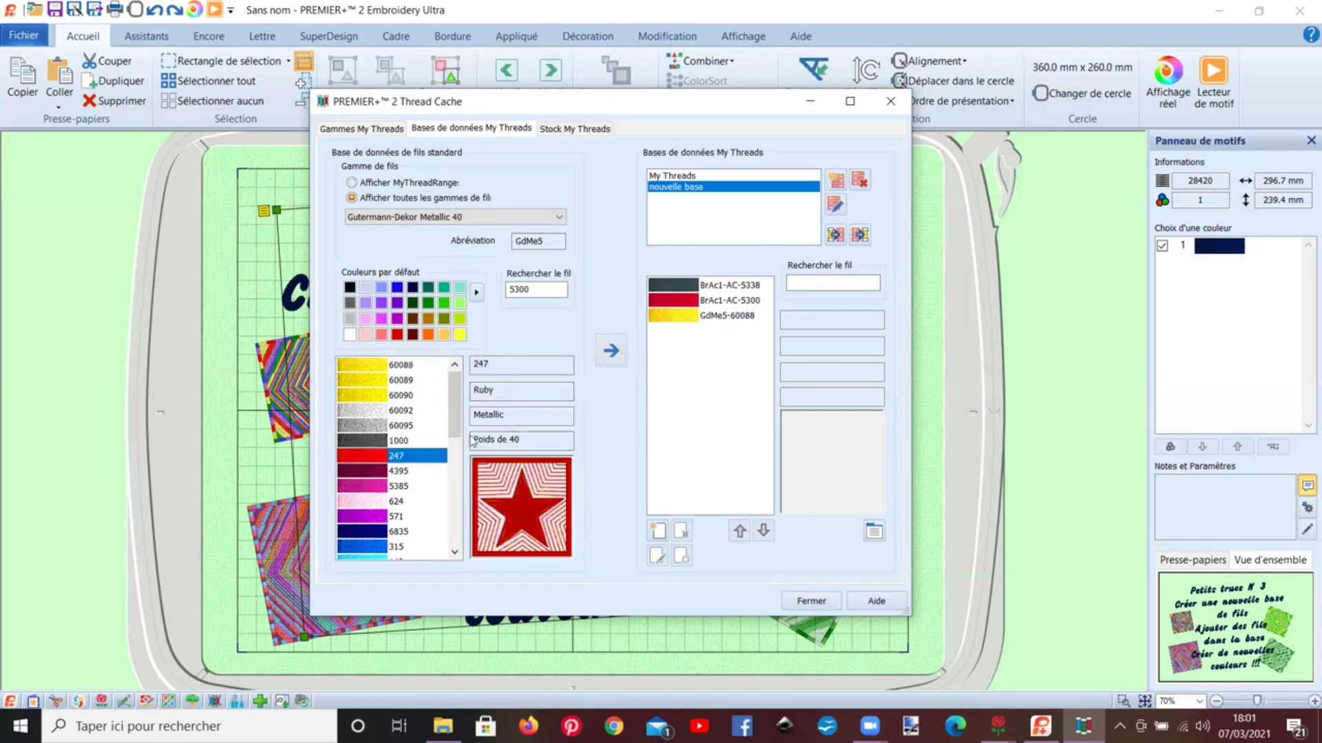
left_click(607, 350)
double_click(537, 290)
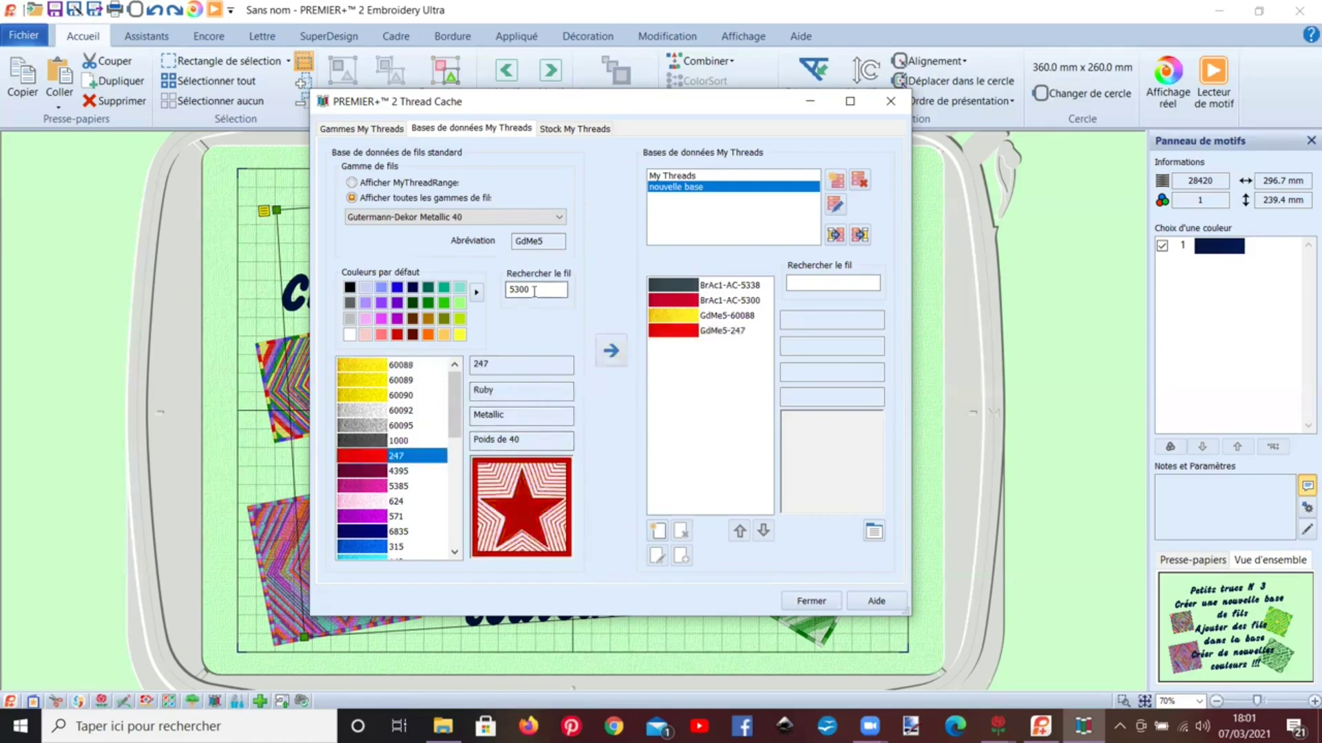
type("571")
left_click(609, 351)
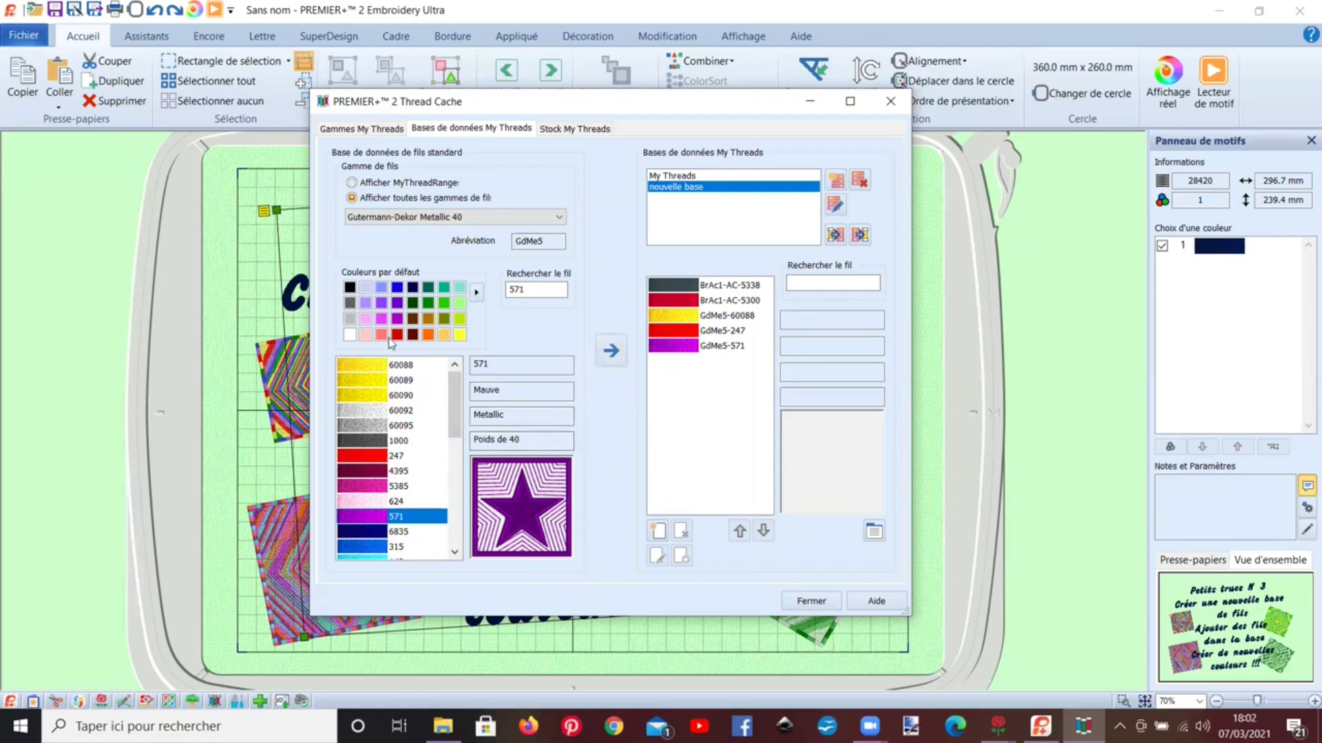
Step: Switch to the Gutermann-Sulky Rayon 30 range and add Avocado thread 1177 to "nouvelle base"
left_click(369, 217)
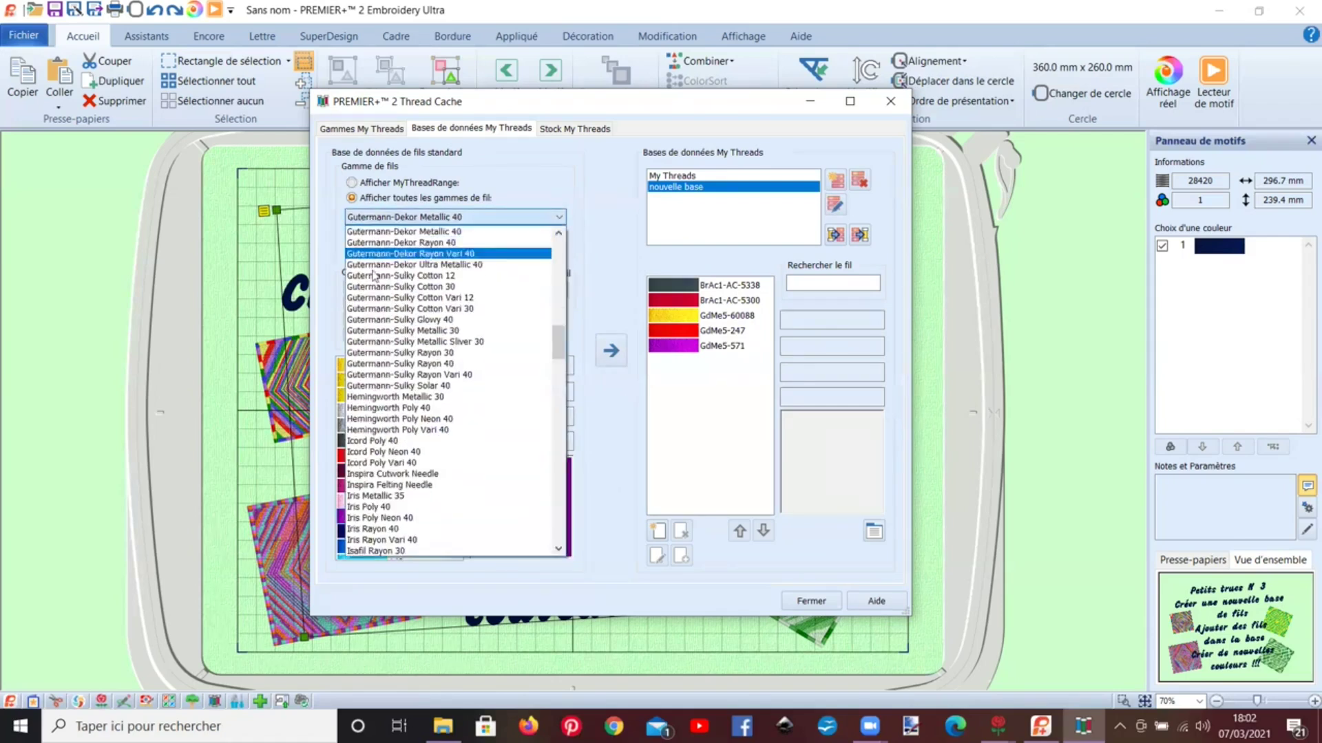
left_click(384, 353)
scroll(374, 424, "down", 4)
scroll(374, 425, "down", 8)
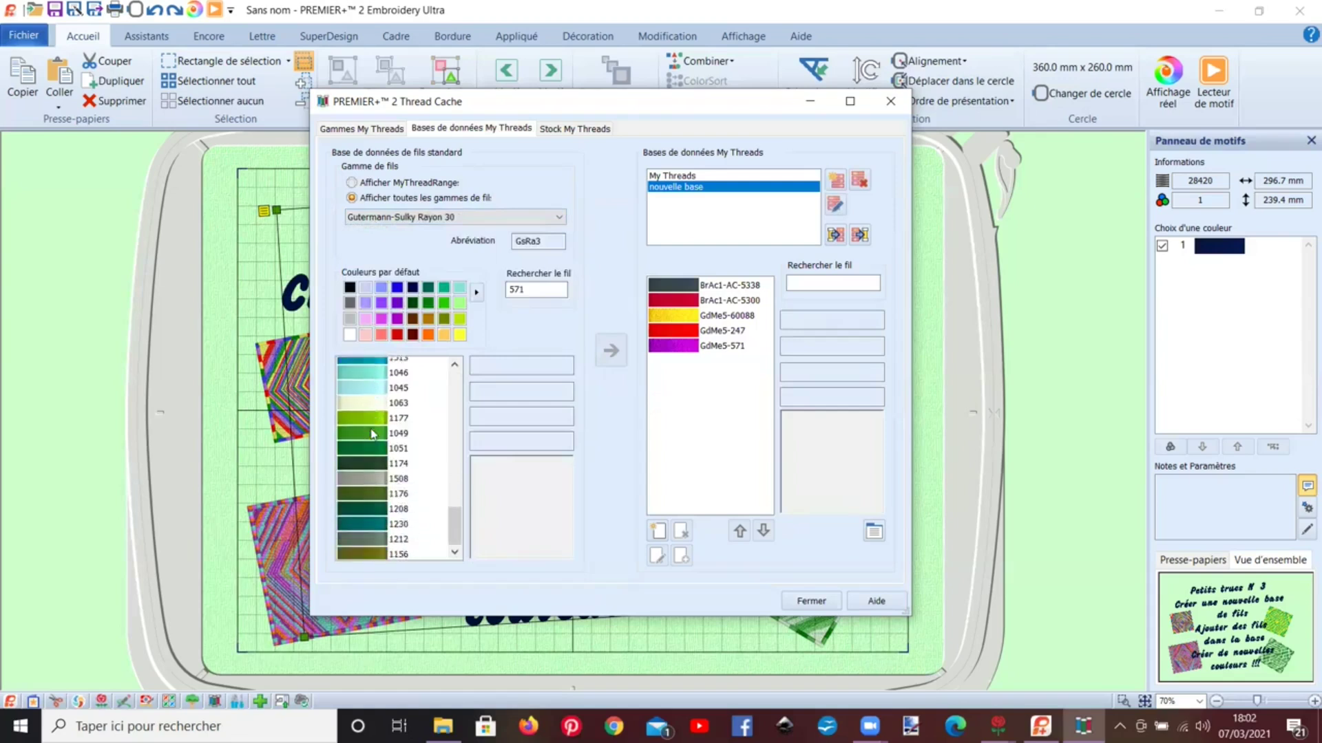
scroll(371, 432, "up", 3)
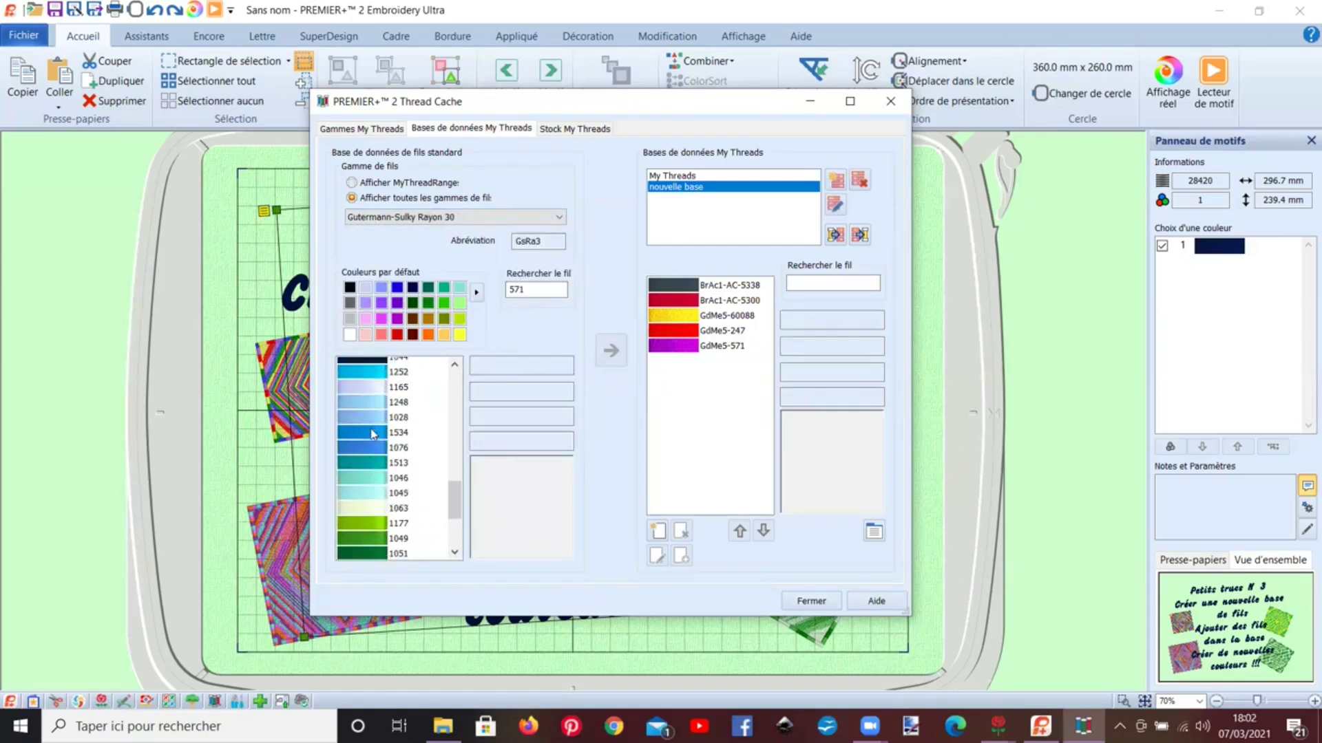
scroll(376, 377, "down", 3)
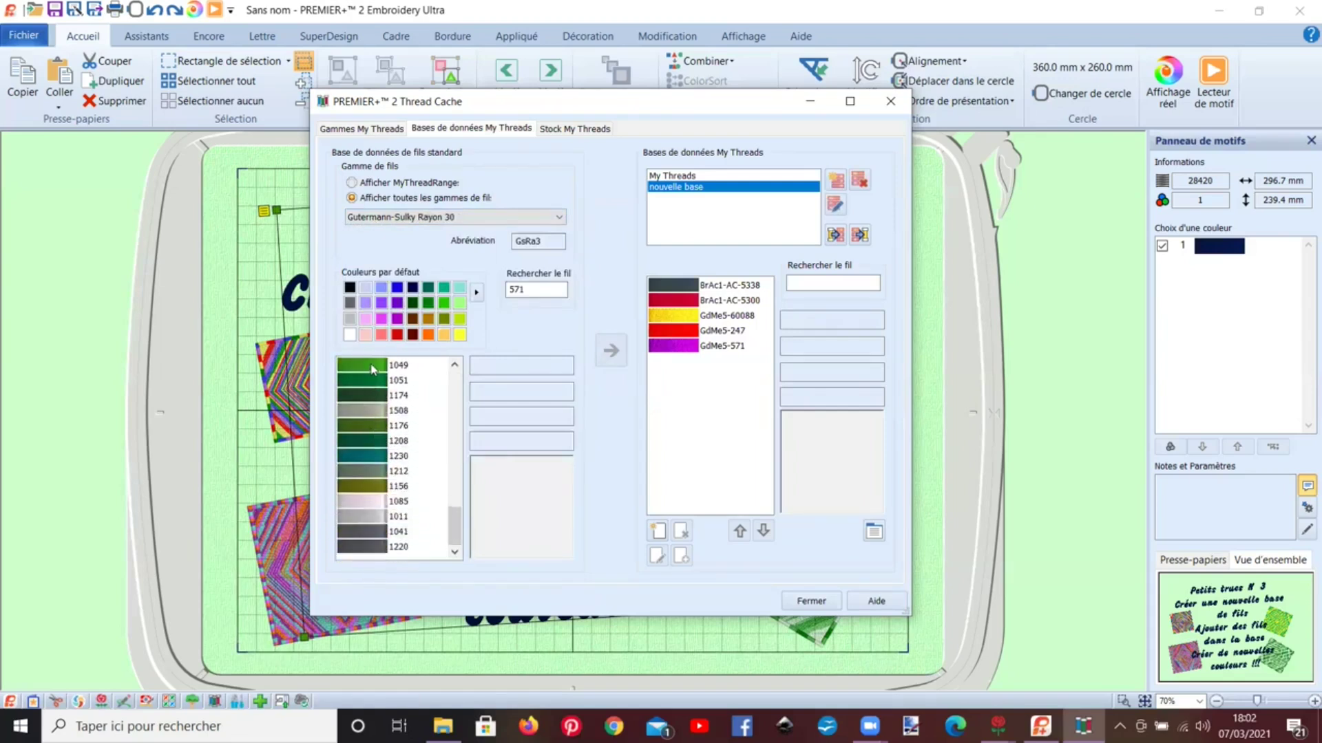
scroll(372, 369, "up", 1)
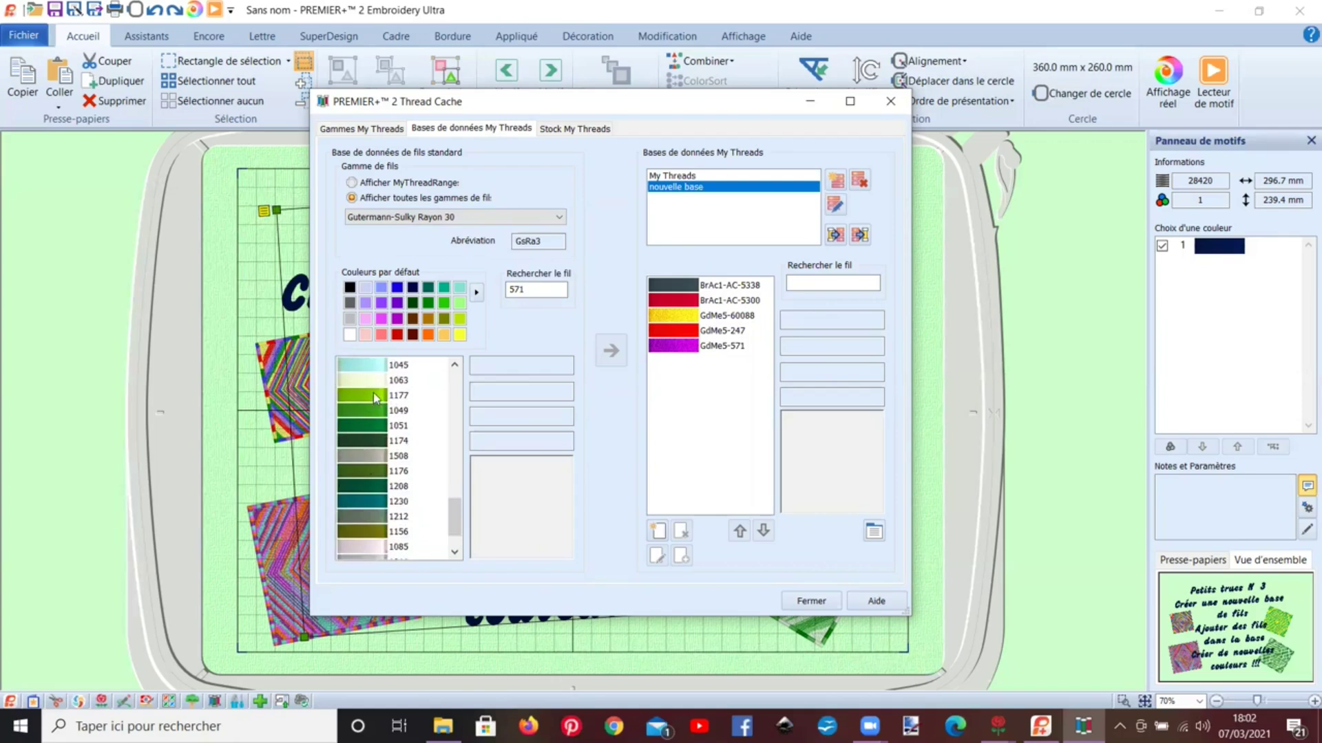
left_click(373, 392)
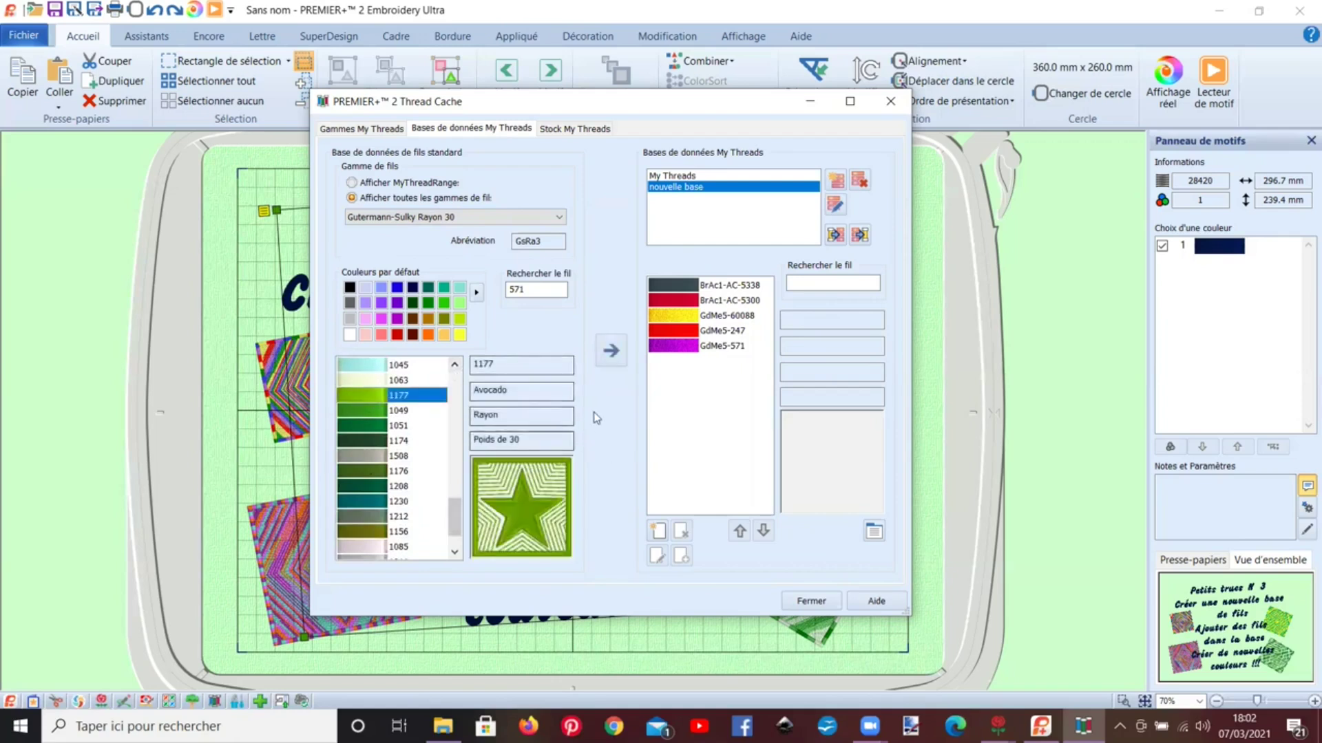
left_click(609, 353)
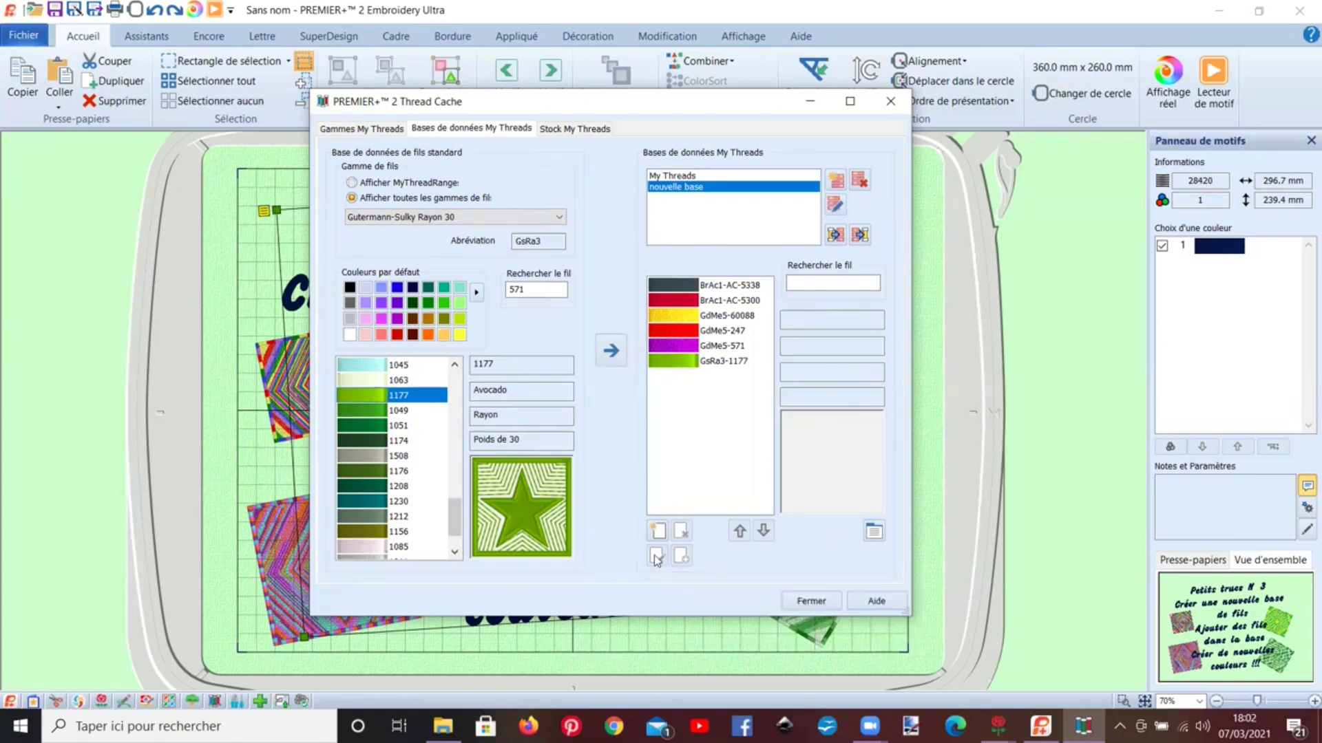
Step: Edit thread GsRa3-1177 in "nouvelle base": set its number to "joli fil", its name to 50 and its type to Cotton
left_click(661, 361)
left_click(657, 552)
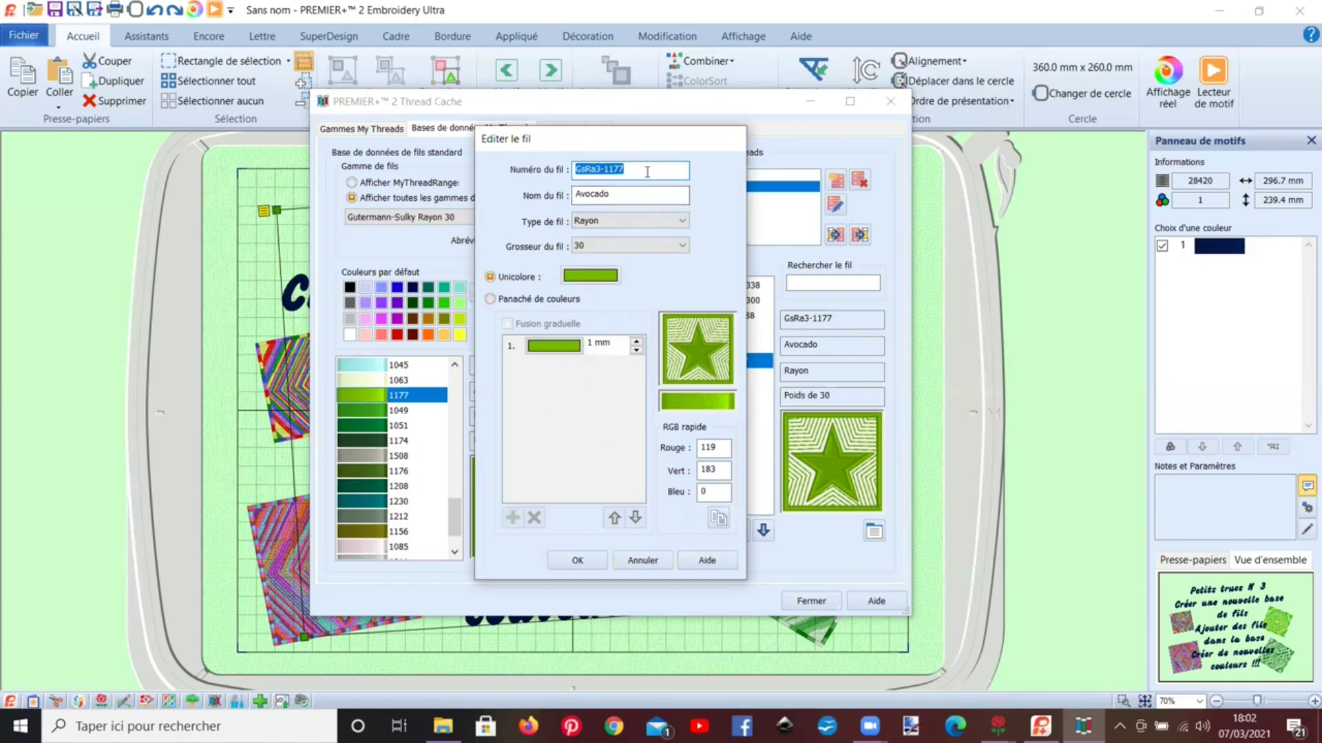
type("1")
key("Tab")
type("5")
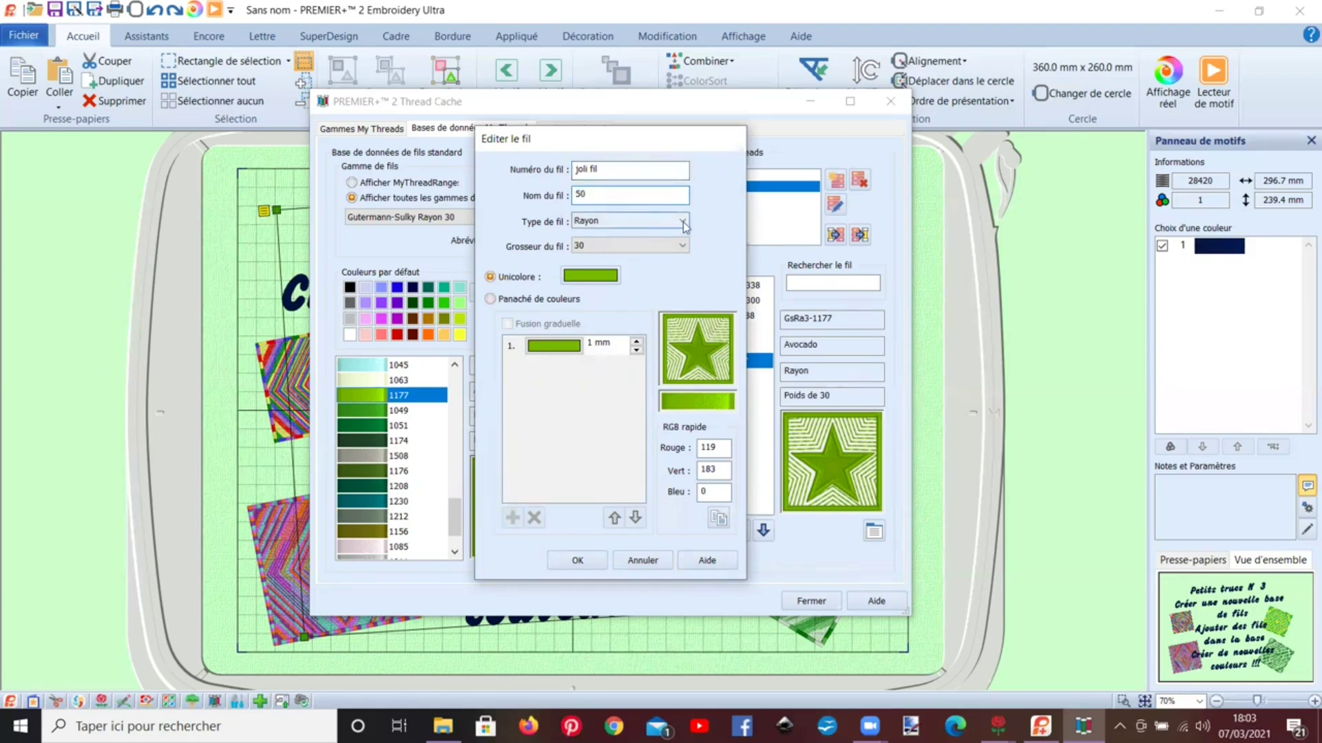
left_click(683, 222)
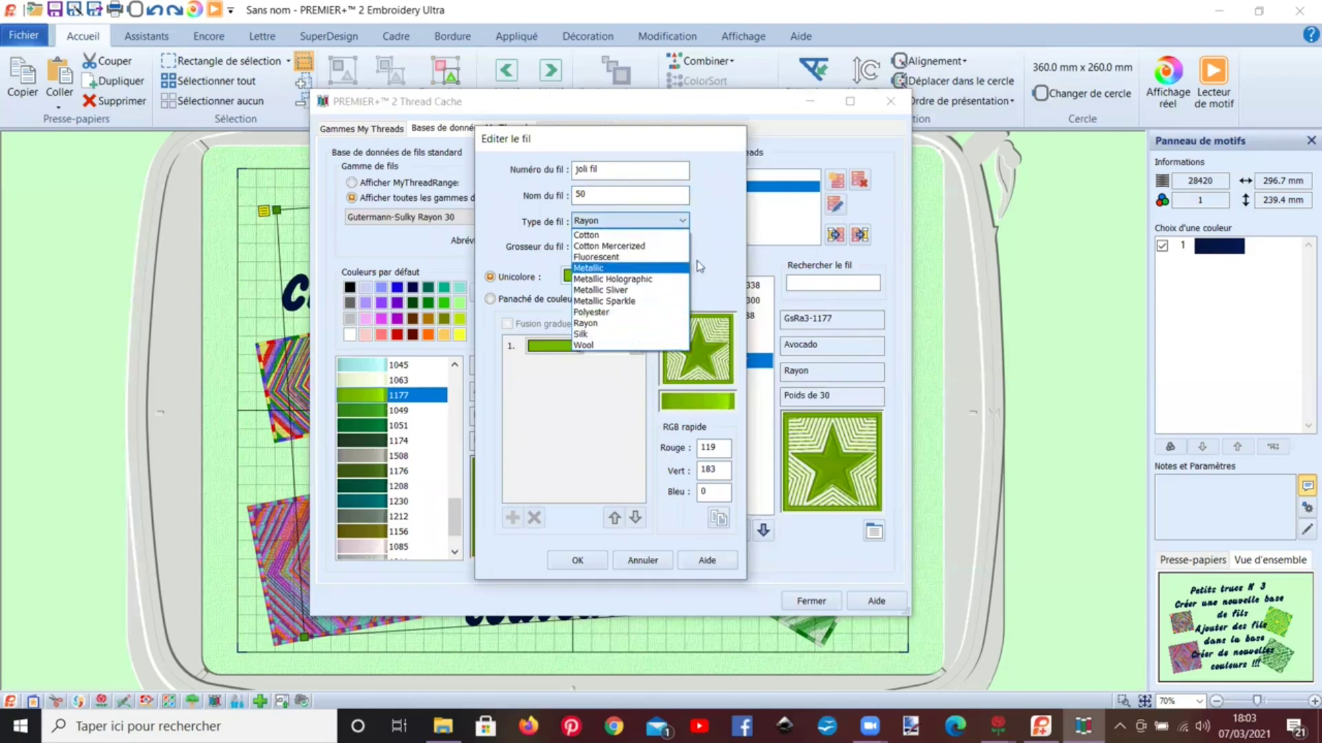
left_click(604, 235)
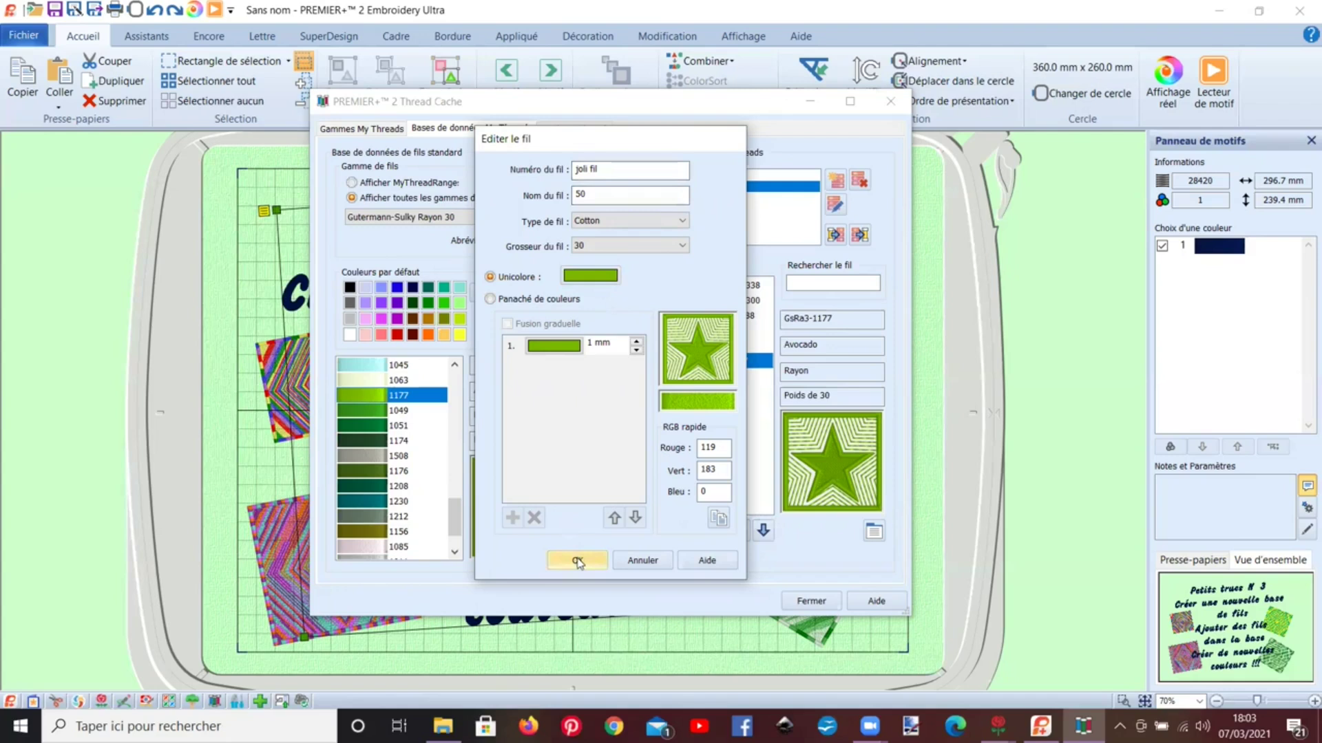
left_click(577, 171)
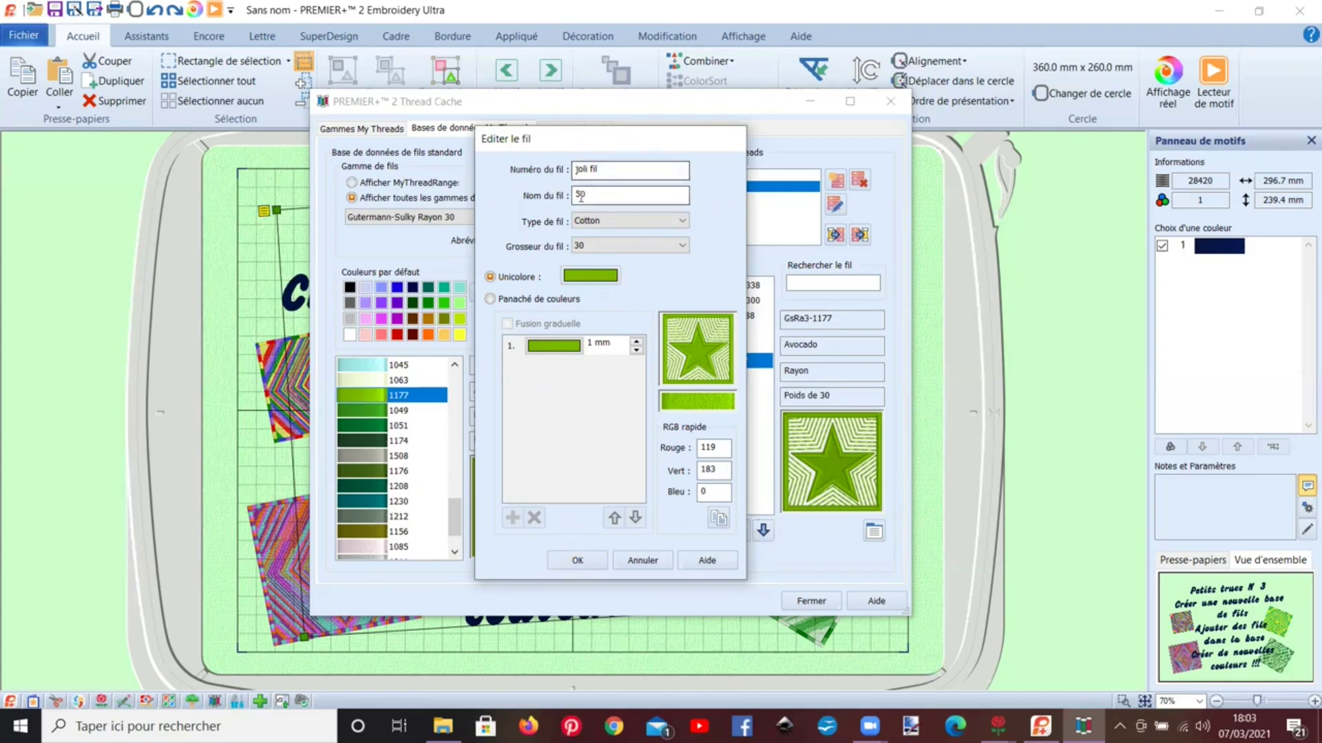
left_click(596, 194)
left_click(590, 561)
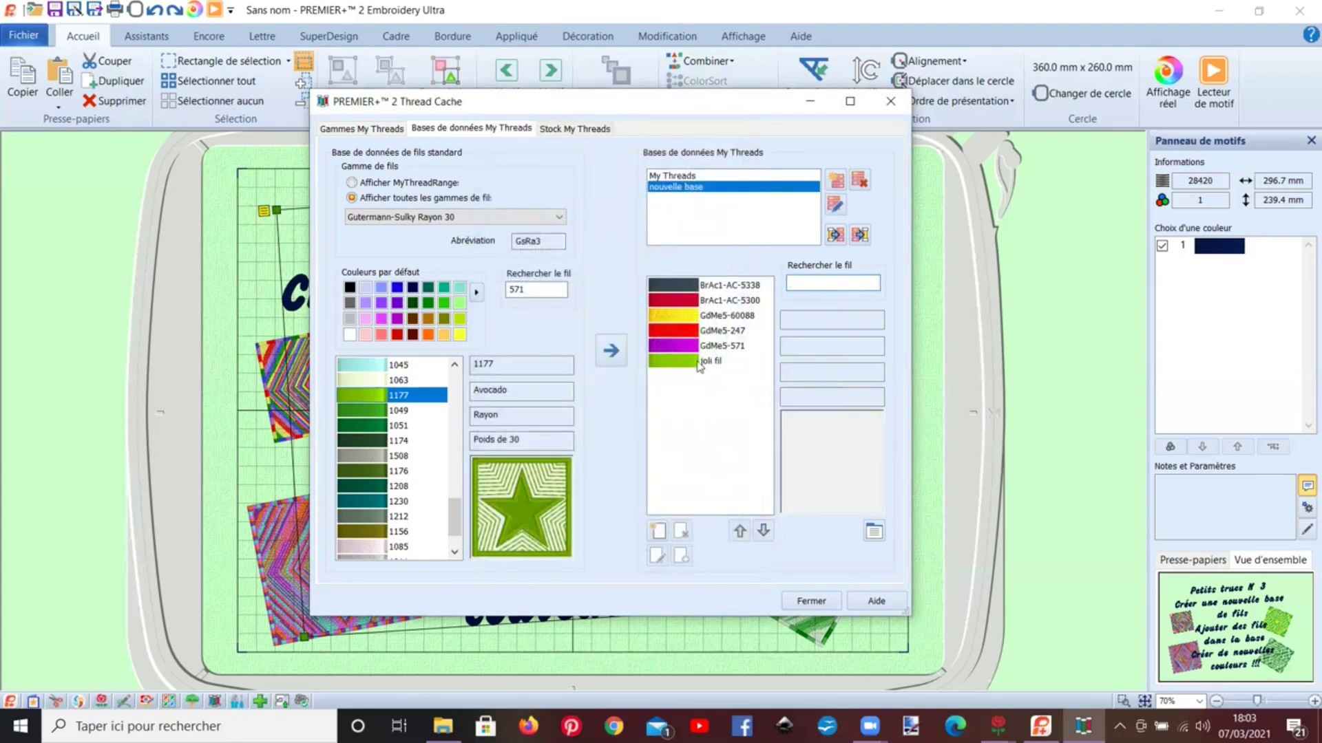
Step: Change the thread number of "joli fil" to "joli fil 50"
left_click(712, 362)
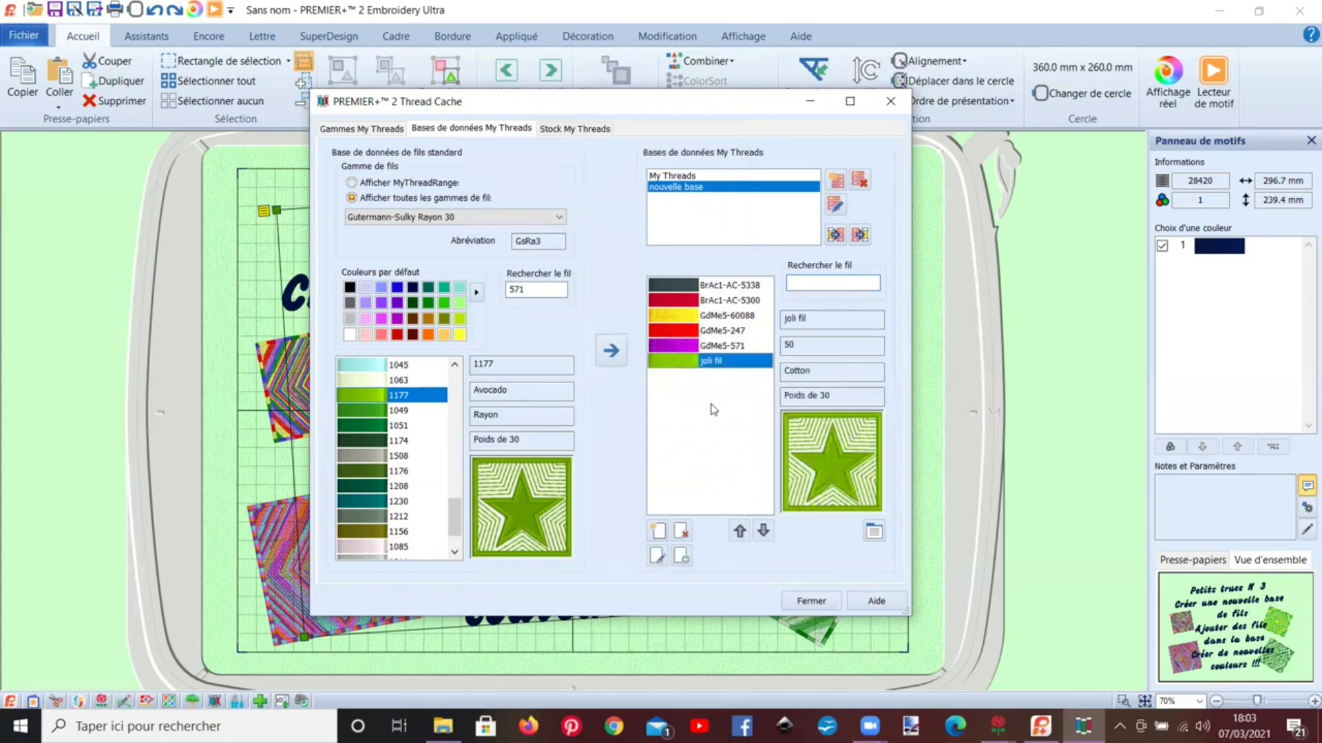
left_click(658, 557)
left_click(613, 177)
type("50")
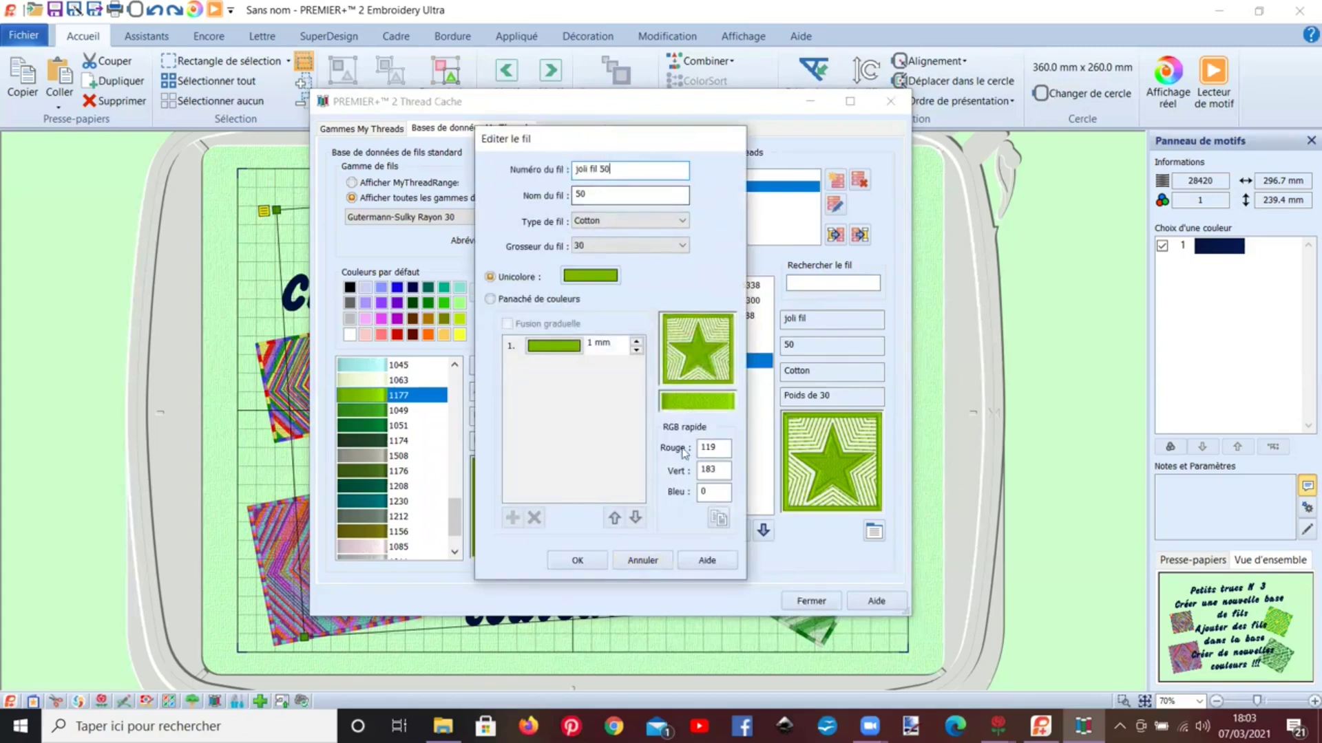
left_click(579, 563)
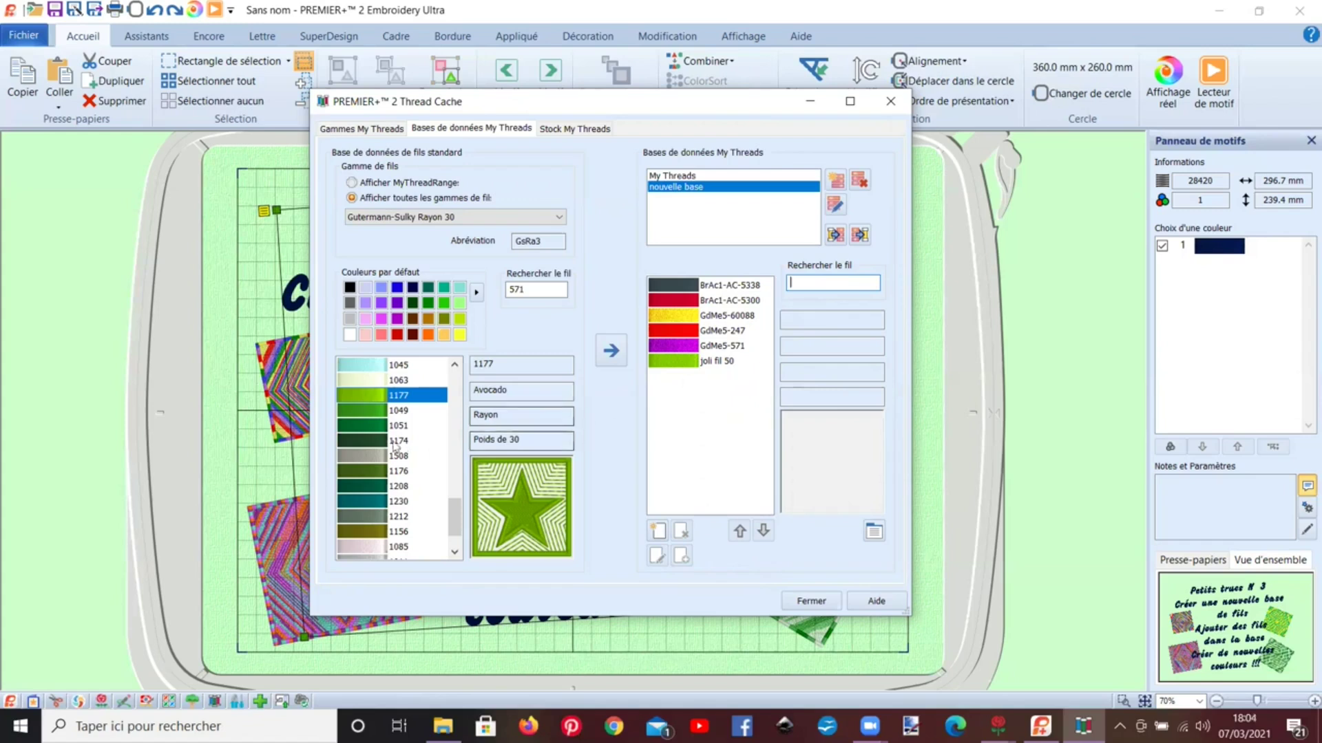
Step: Browse the thread colours of the Madeira FrostedMatt Fluoro 40 and Madeira Cotona 50 ranges
scroll(351, 434, "down", 1)
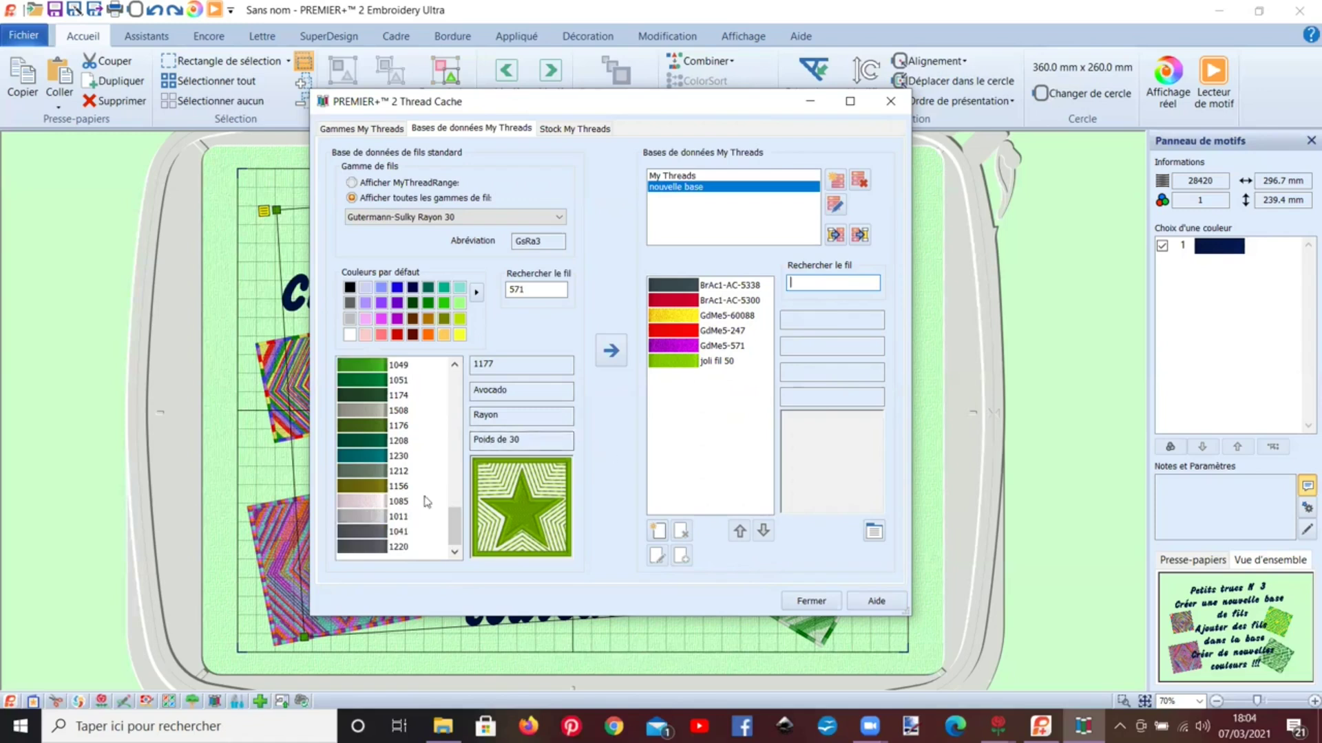
left_click(377, 219)
scroll(390, 372, "down", 5)
scroll(390, 372, "down", 5)
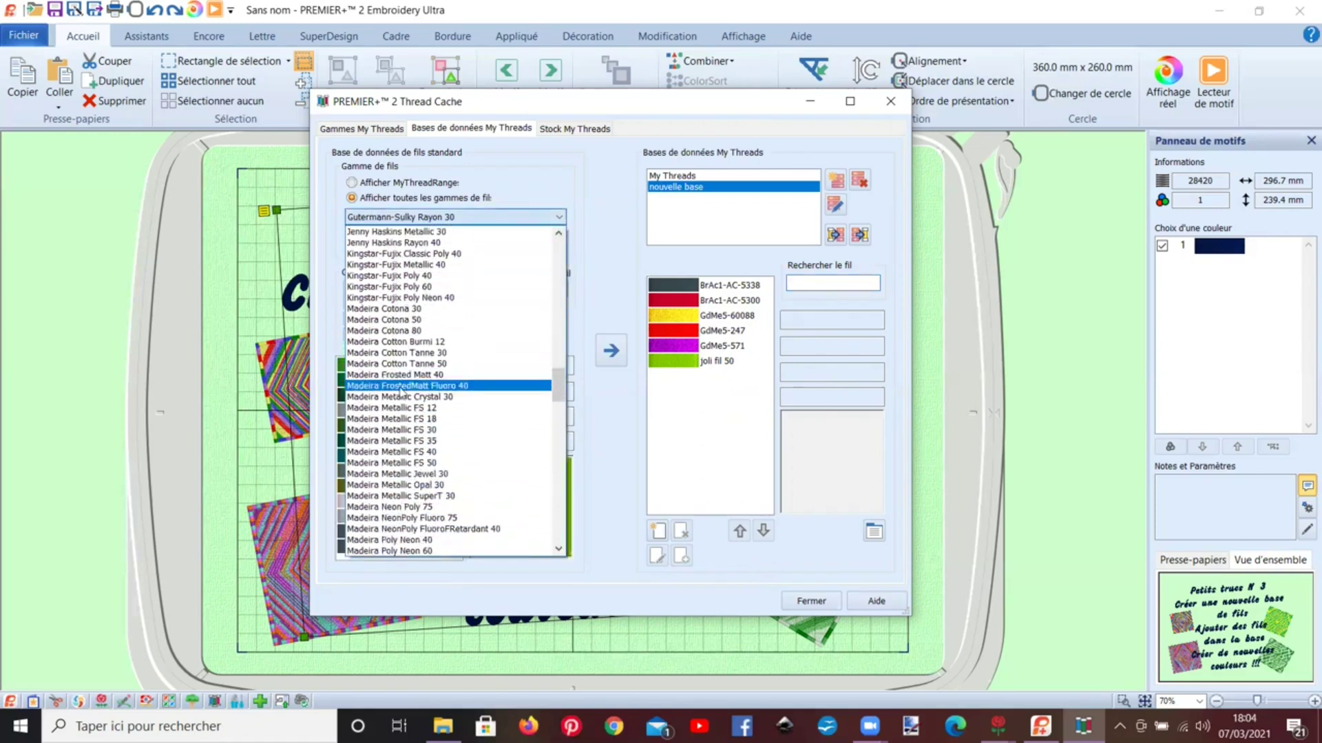
left_click(403, 386)
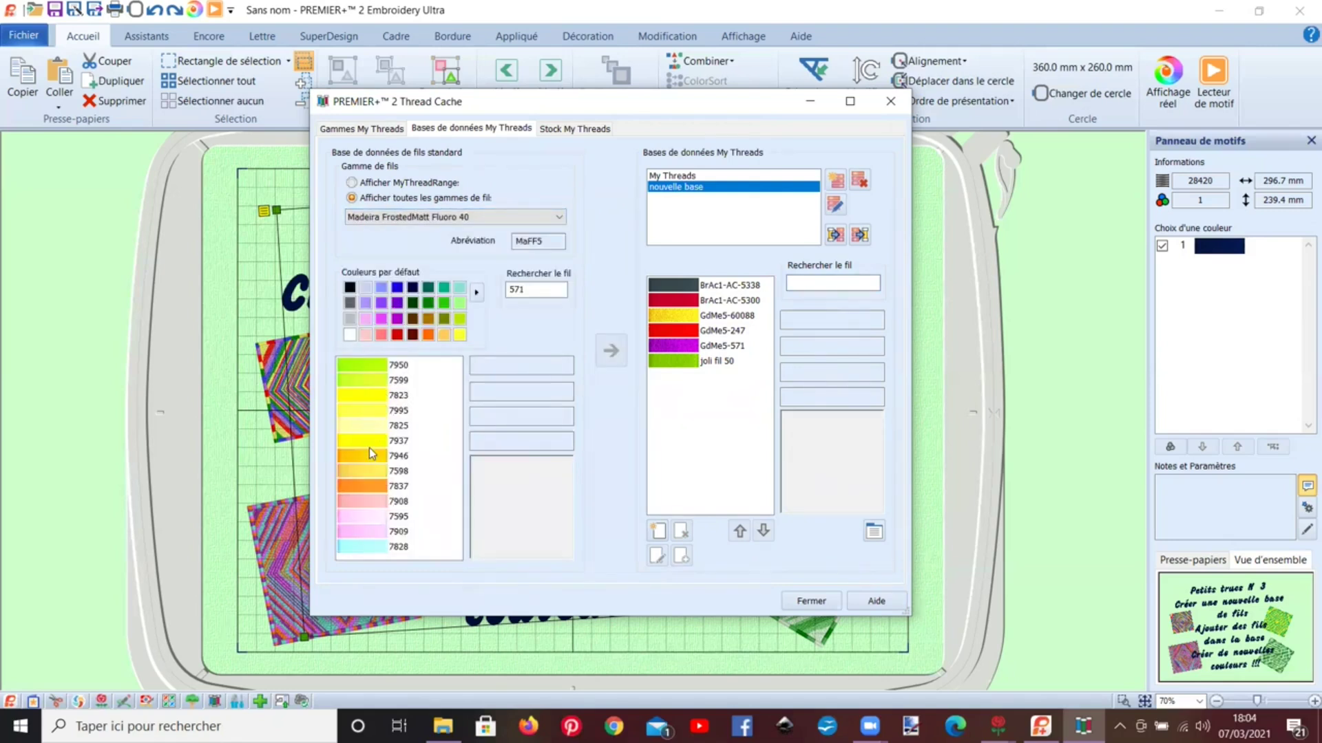
left_click(382, 218)
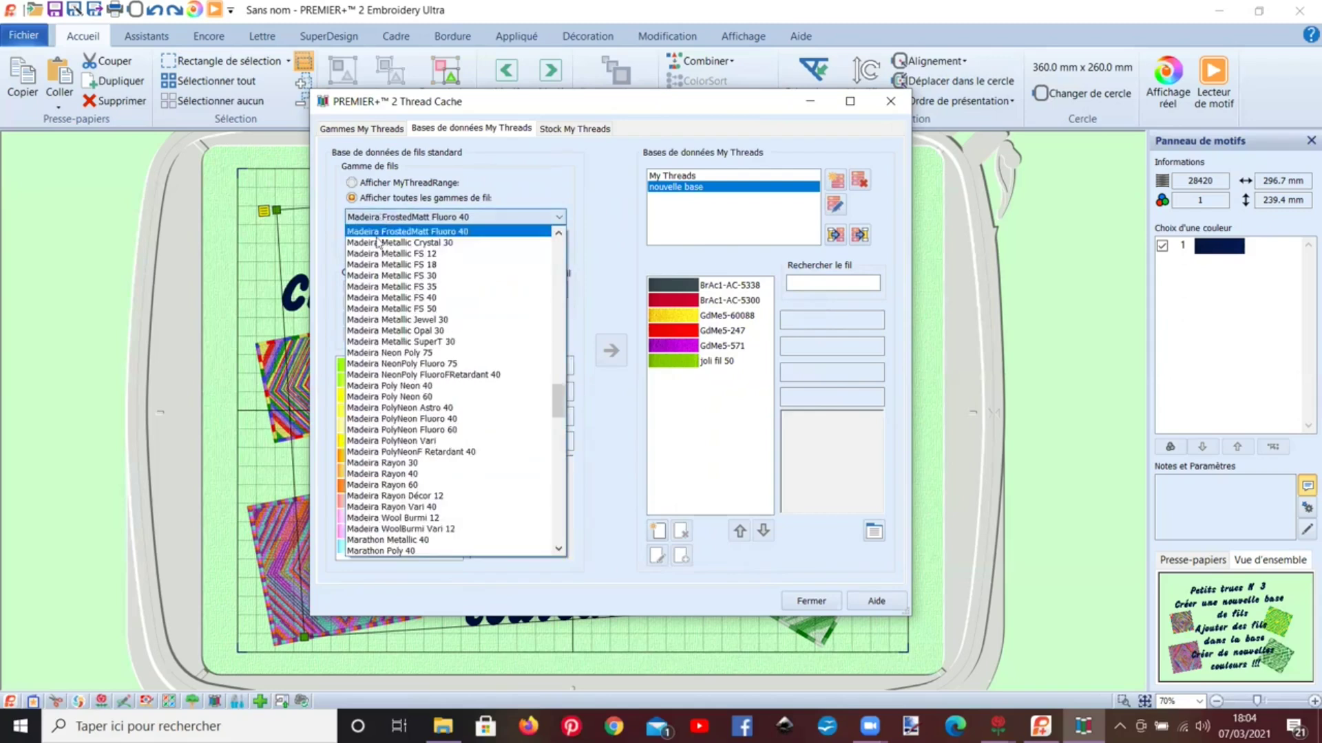
scroll(369, 329, "up", 3)
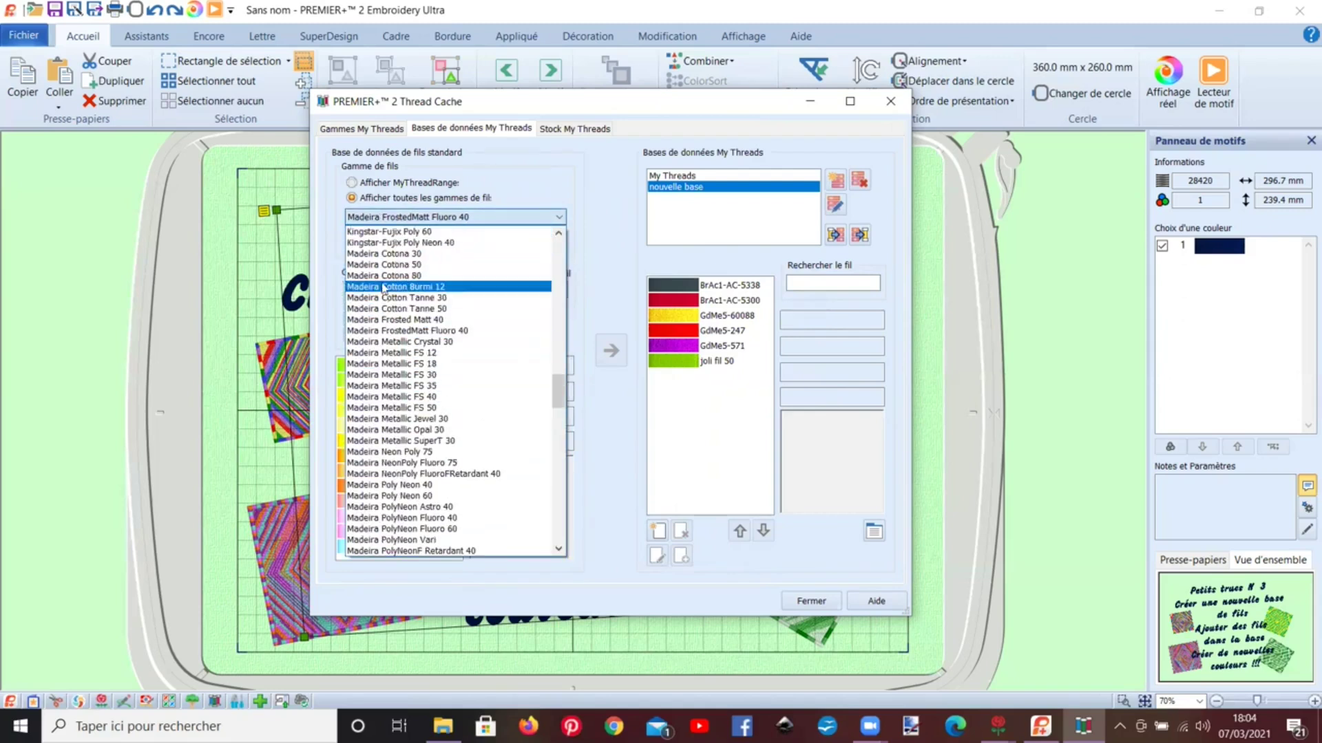
left_click(383, 265)
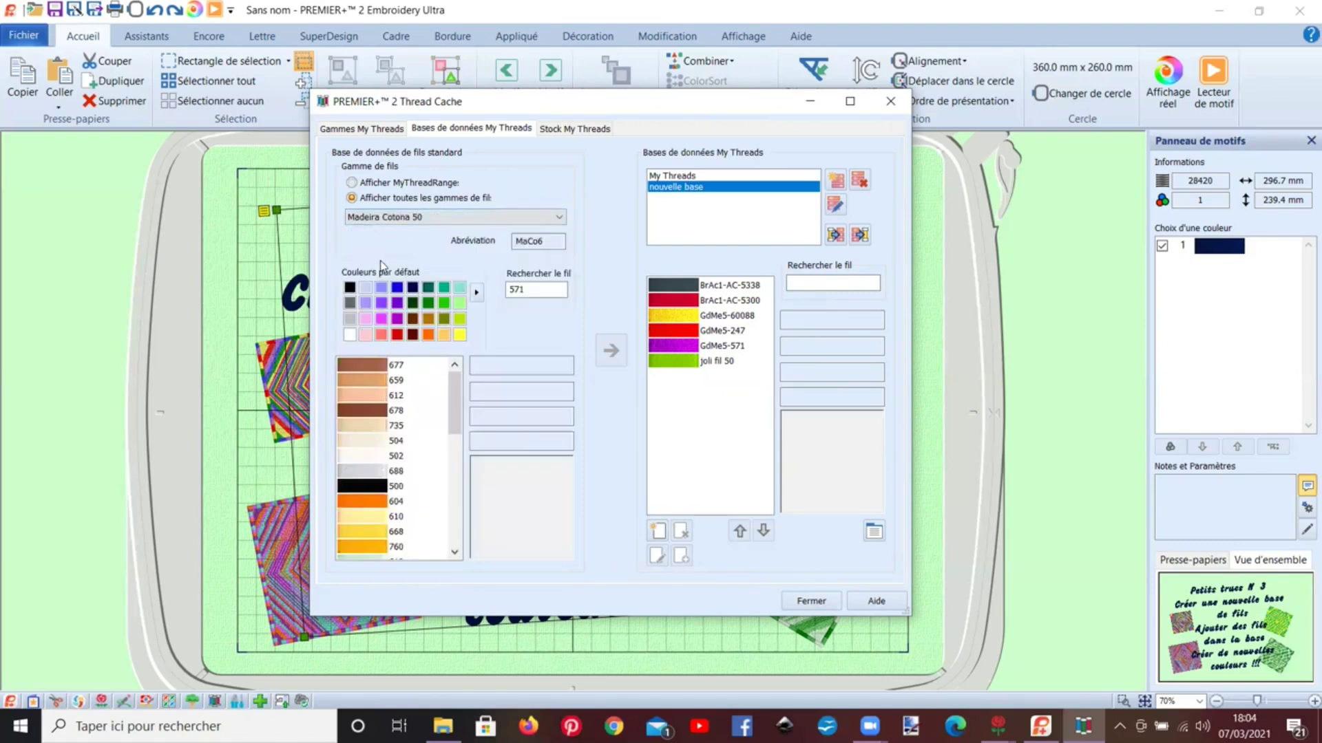
Step: Switch to the Madeira Cotton Tanne 30 range, add Pastel Jade thread 662 to "nouvelle base" and select it there
left_click(390, 217)
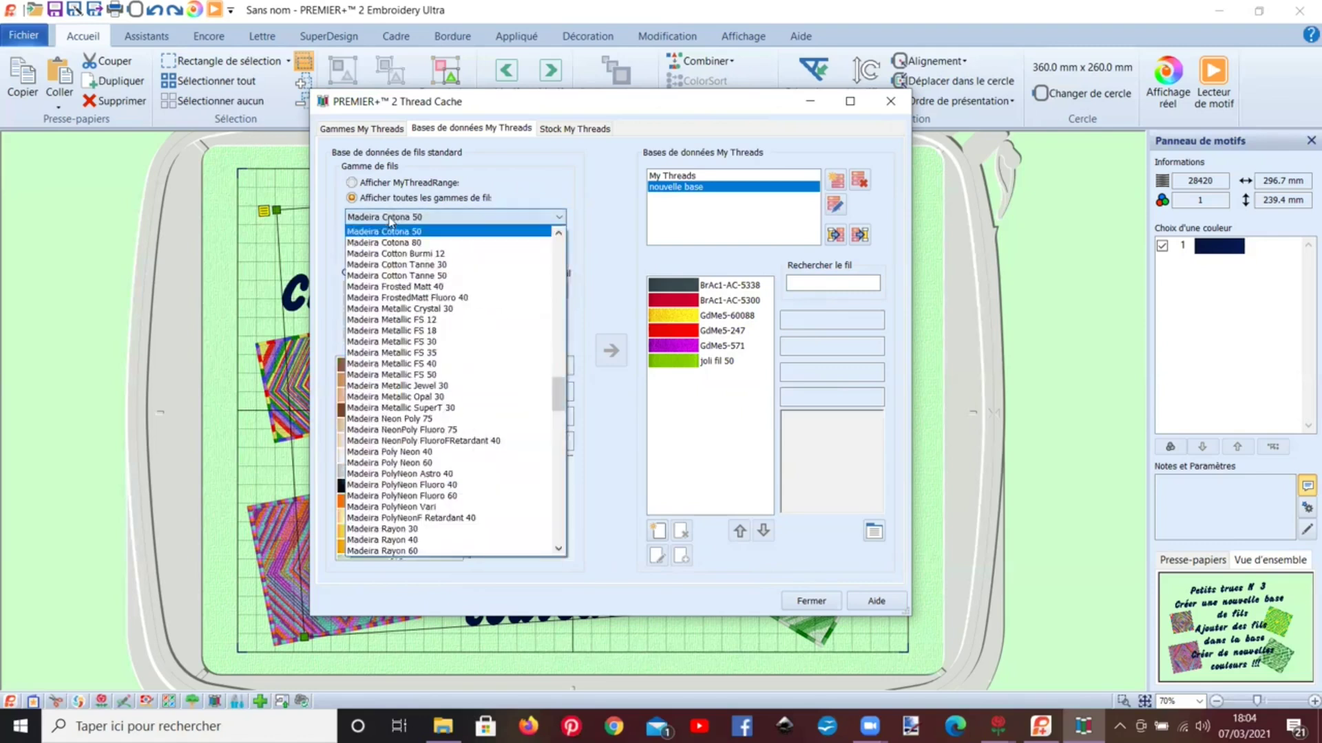
left_click(387, 267)
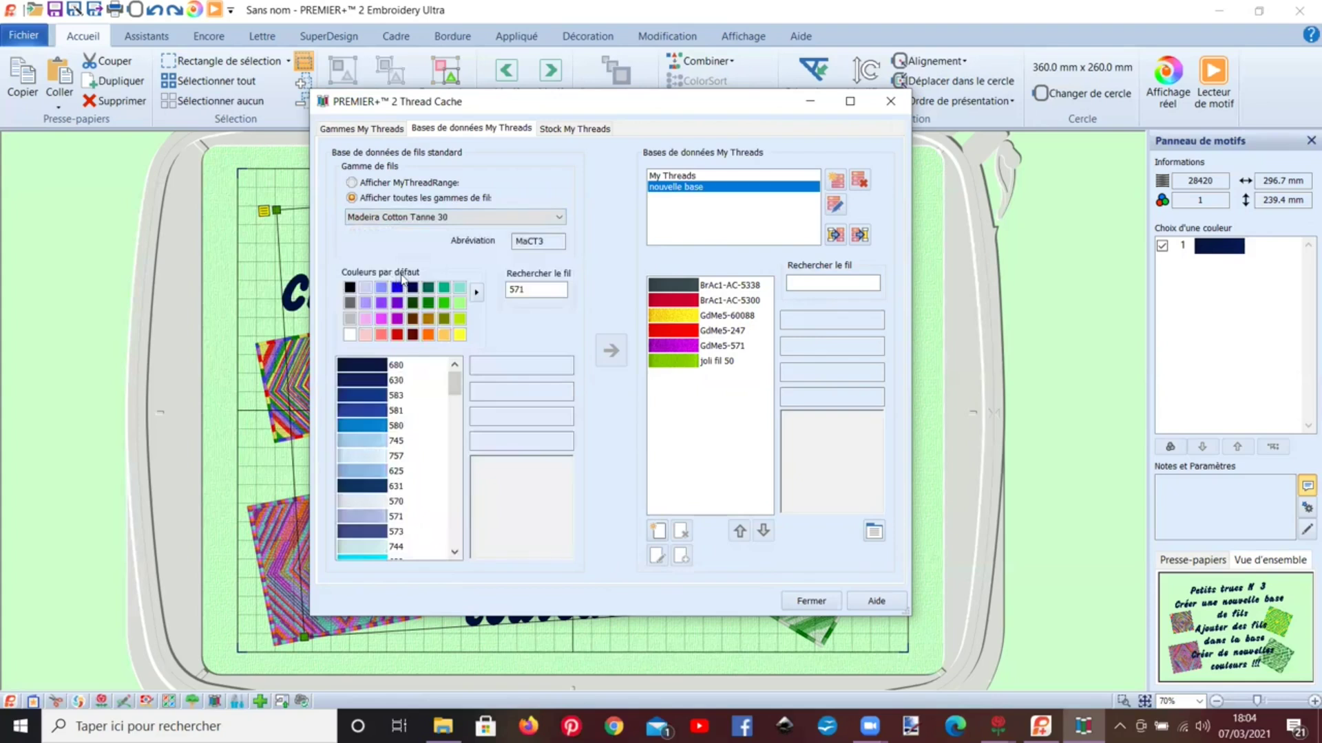
left_click(462, 294)
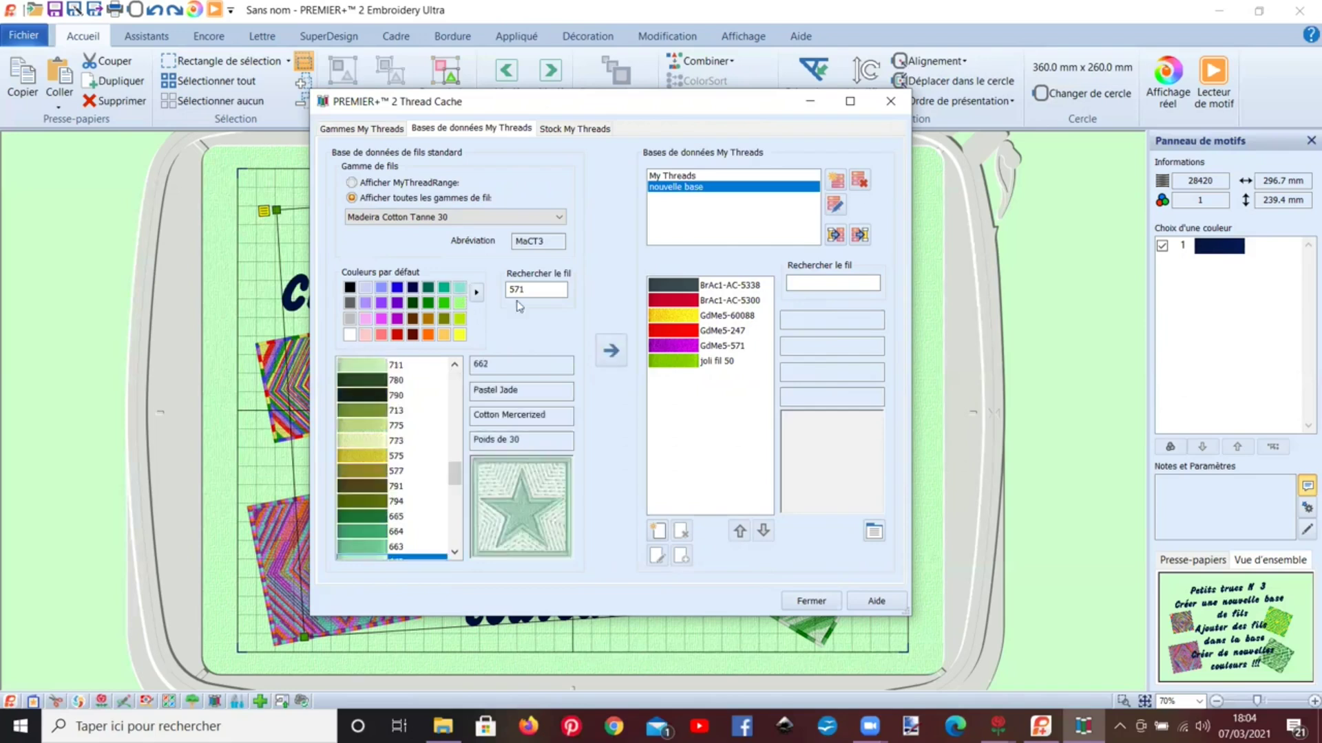
left_click(609, 352)
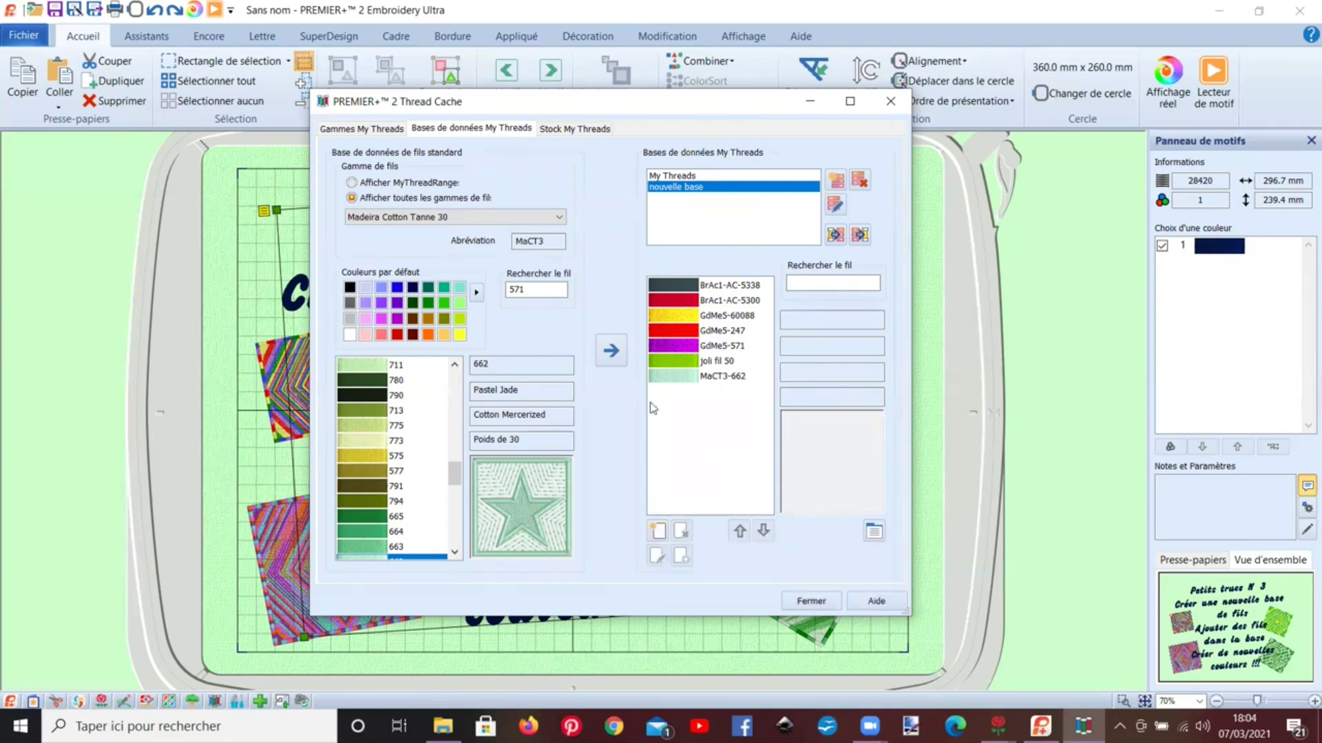
left_click(663, 377)
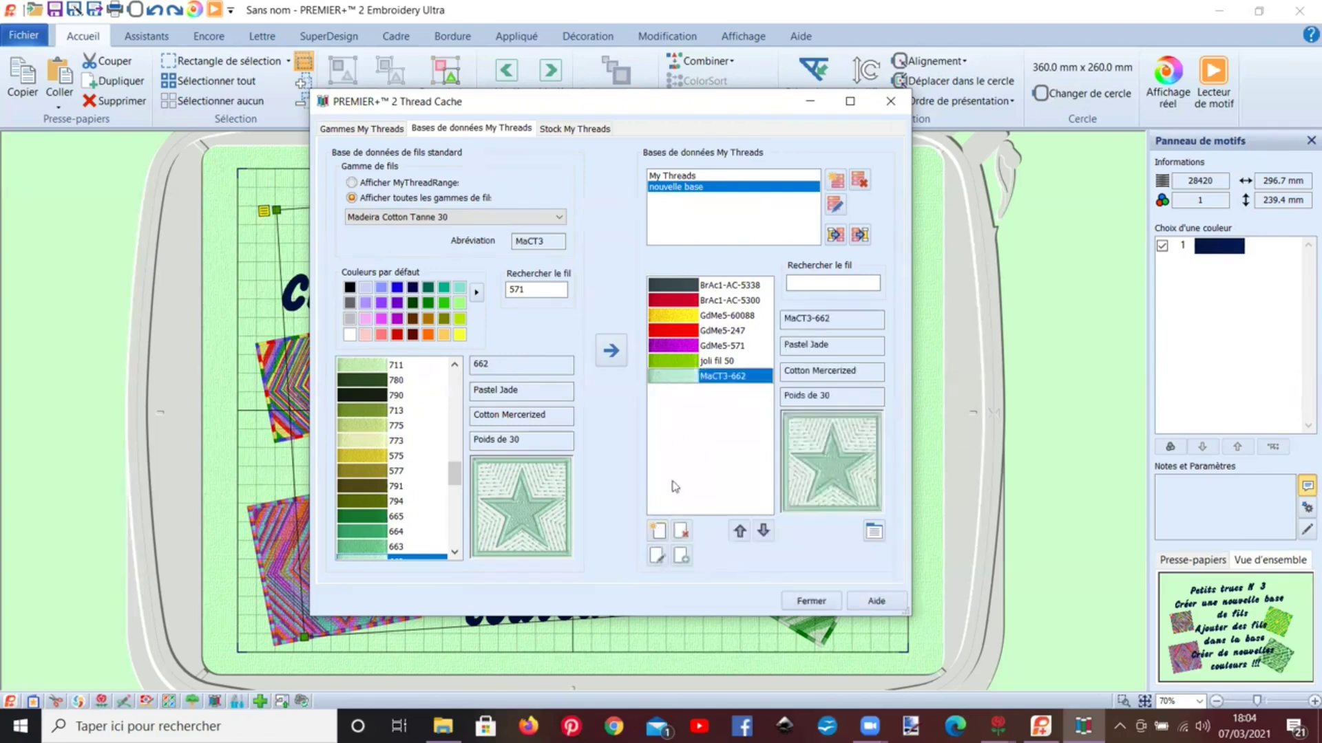
left_click(658, 530)
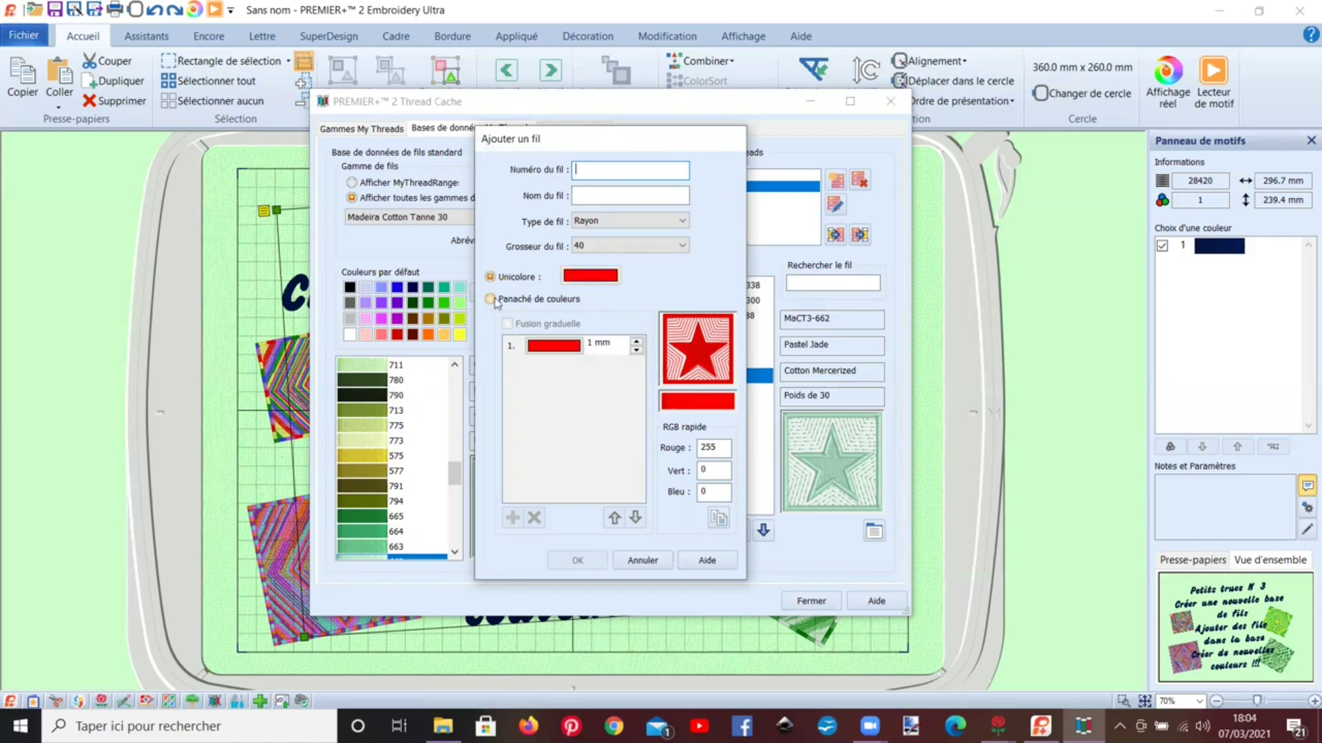
left_click(582, 281)
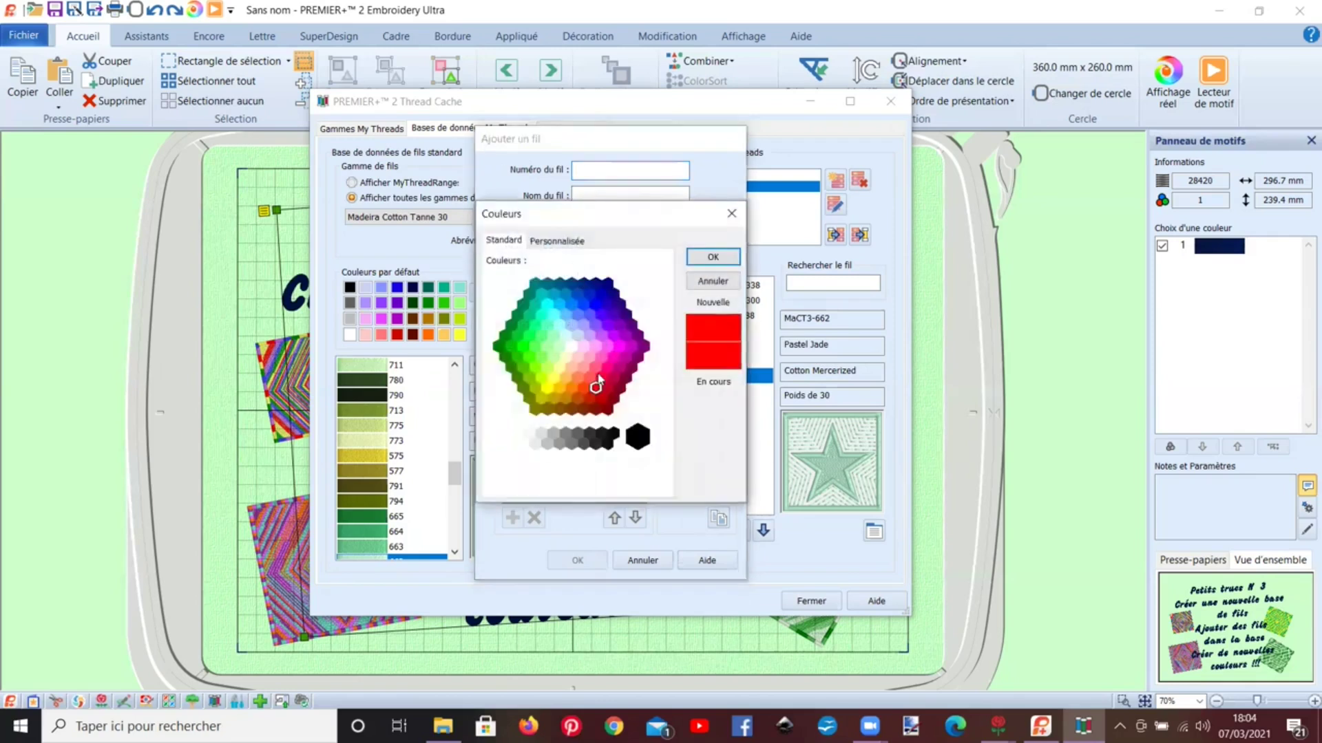
left_click_drag(596, 384, 608, 326)
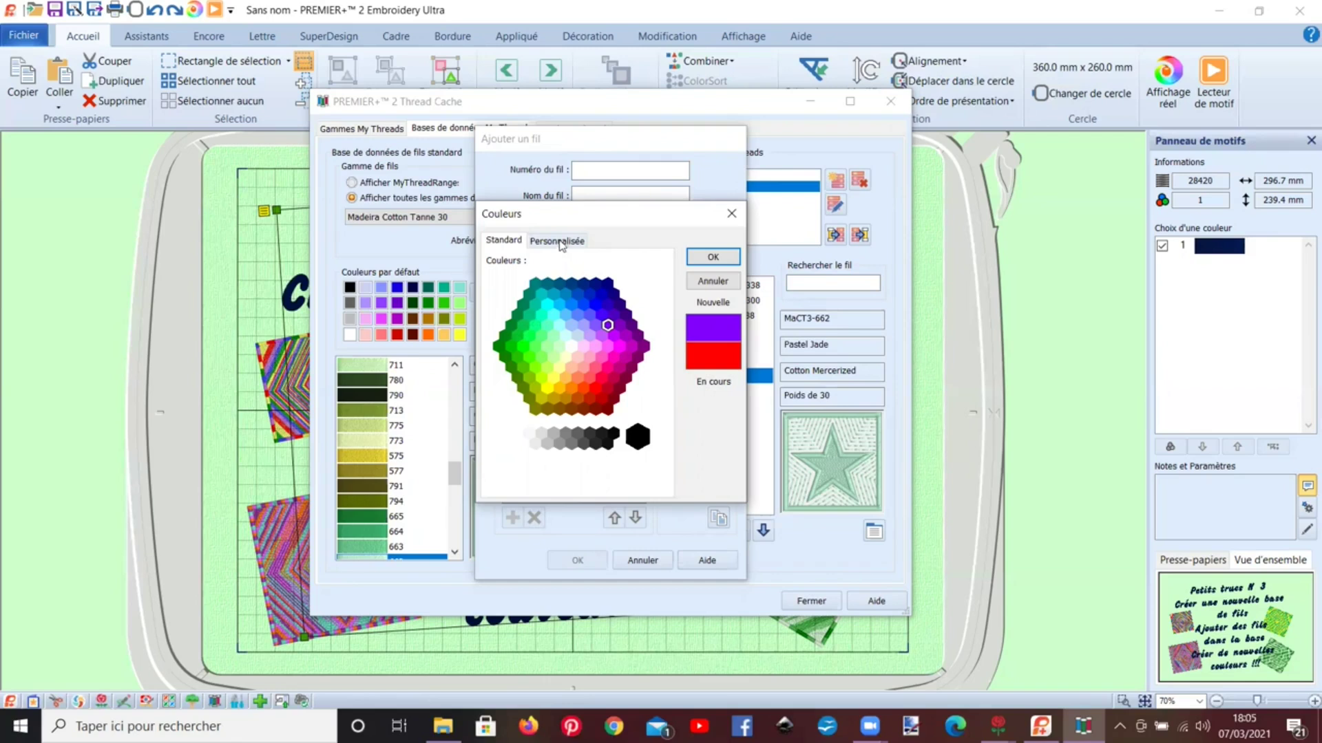
left_click(547, 304)
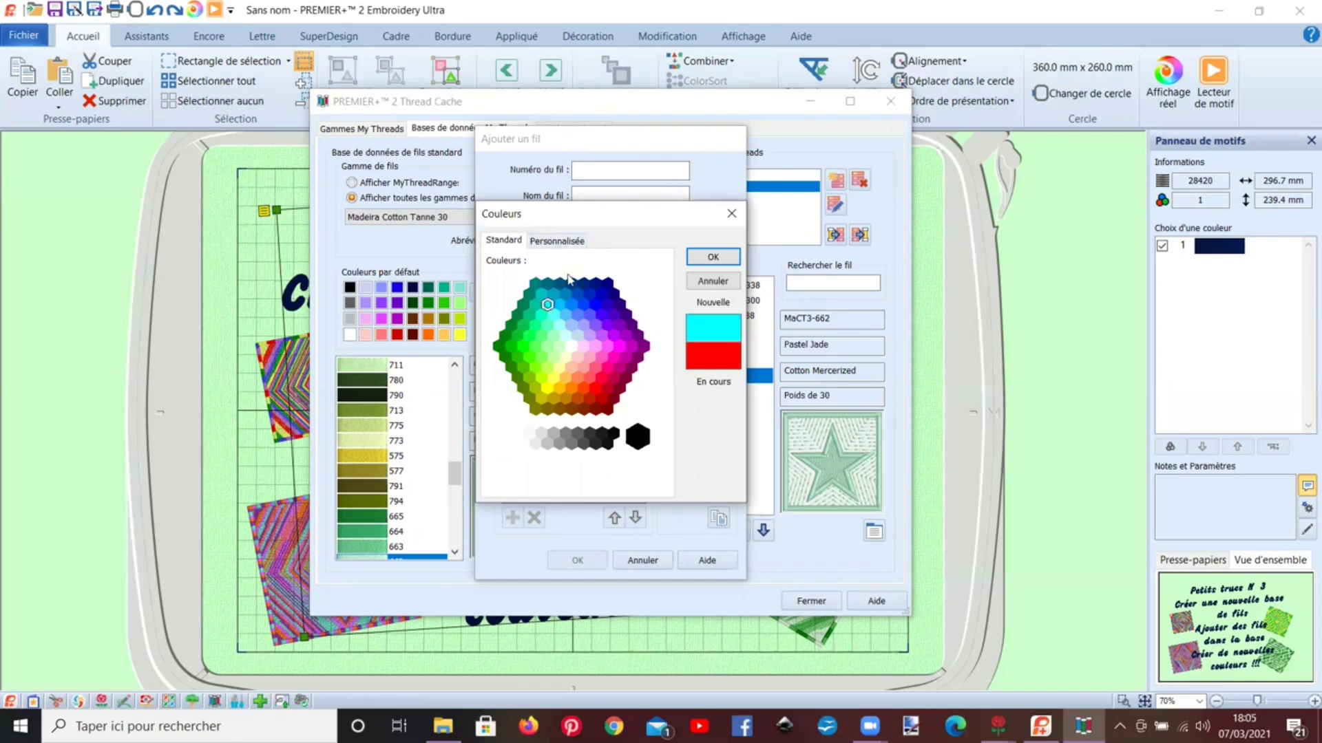
left_click(564, 241)
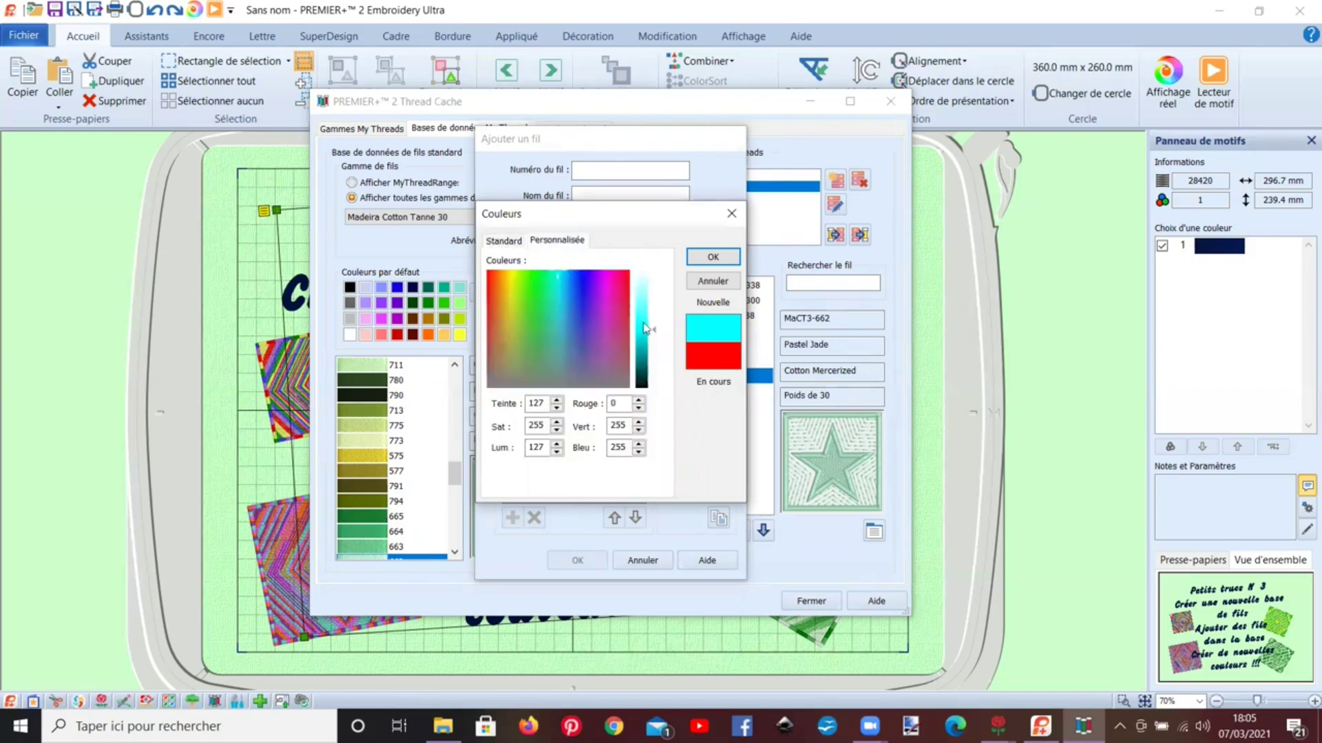
left_click_drag(653, 329, 559, 294)
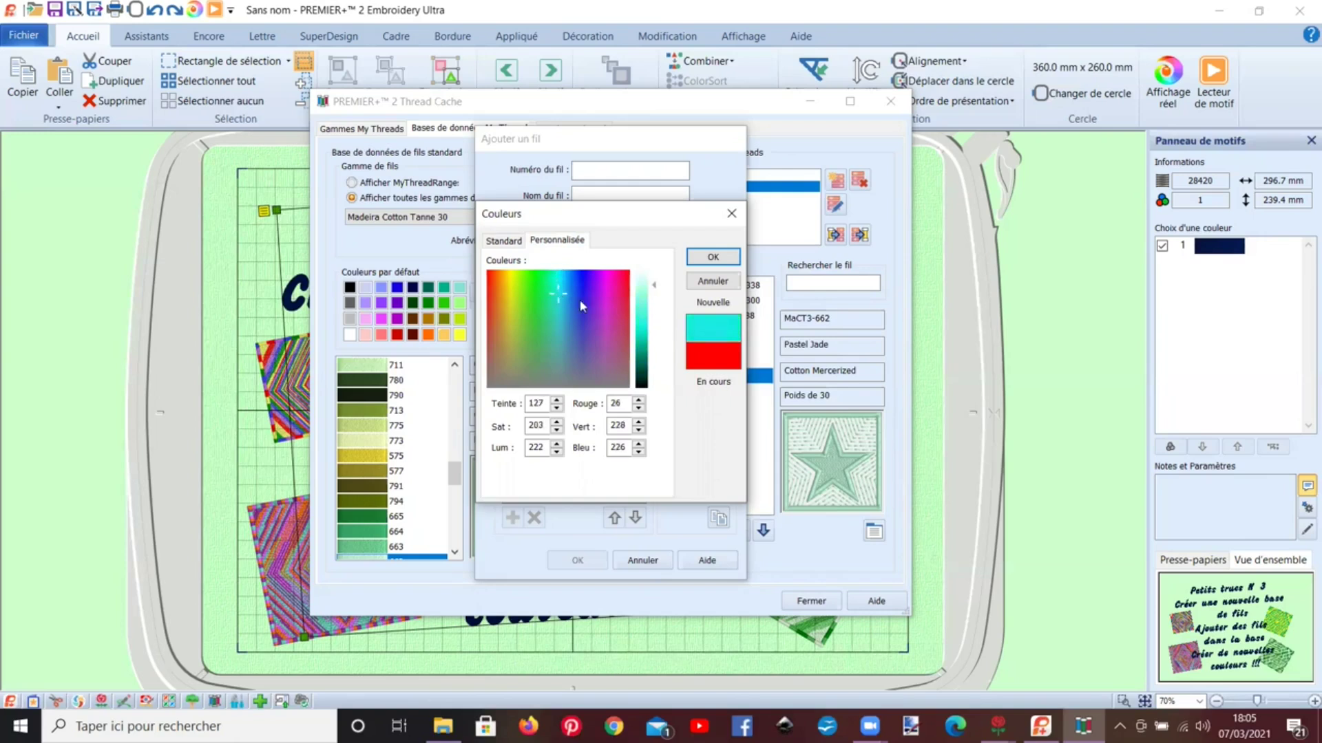
left_click(713, 257)
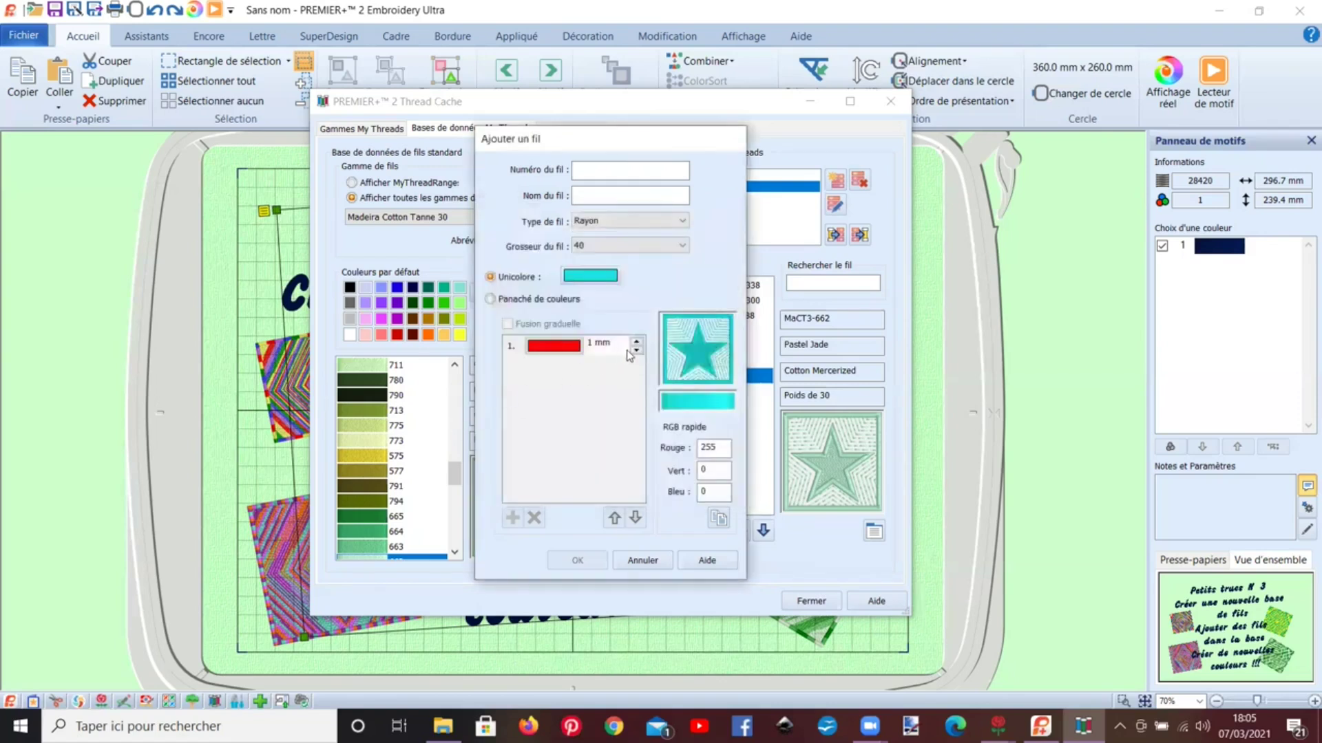
left_click(599, 173)
type("beau fil 25")
left_click(574, 281)
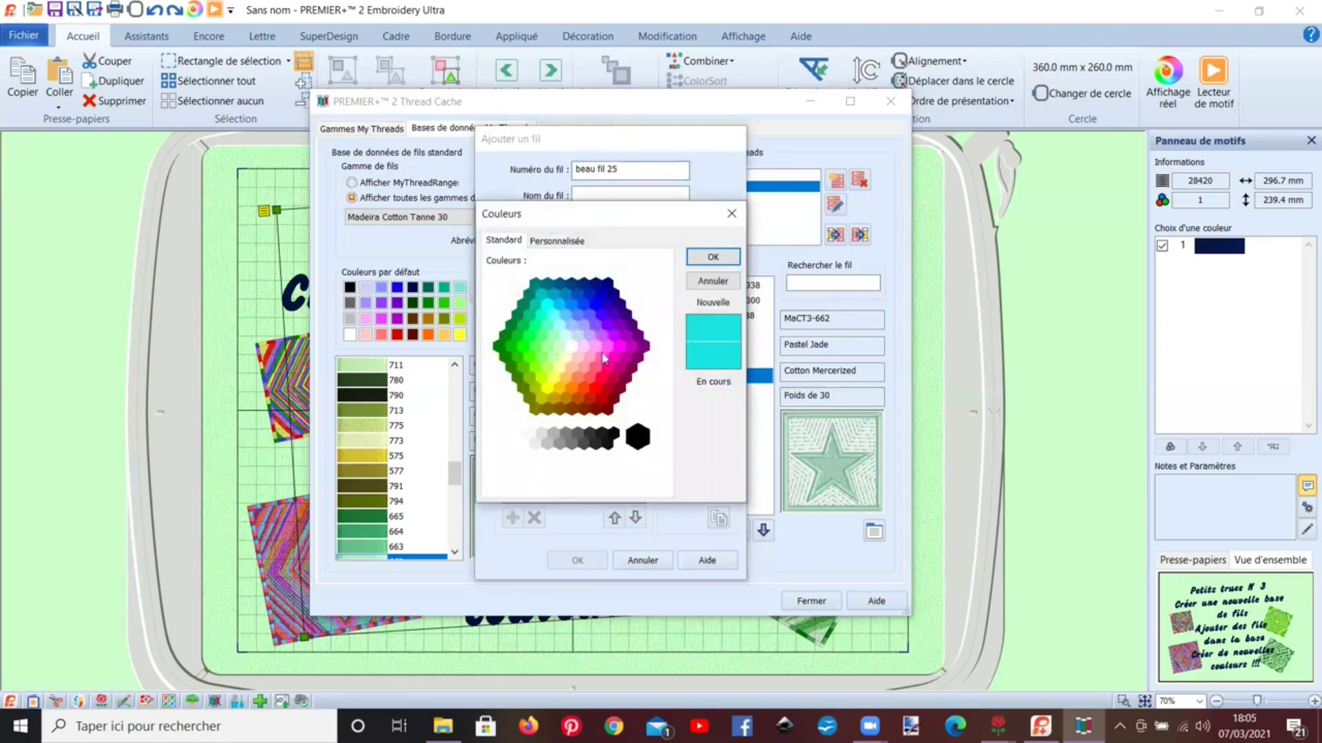
left_click(709, 257)
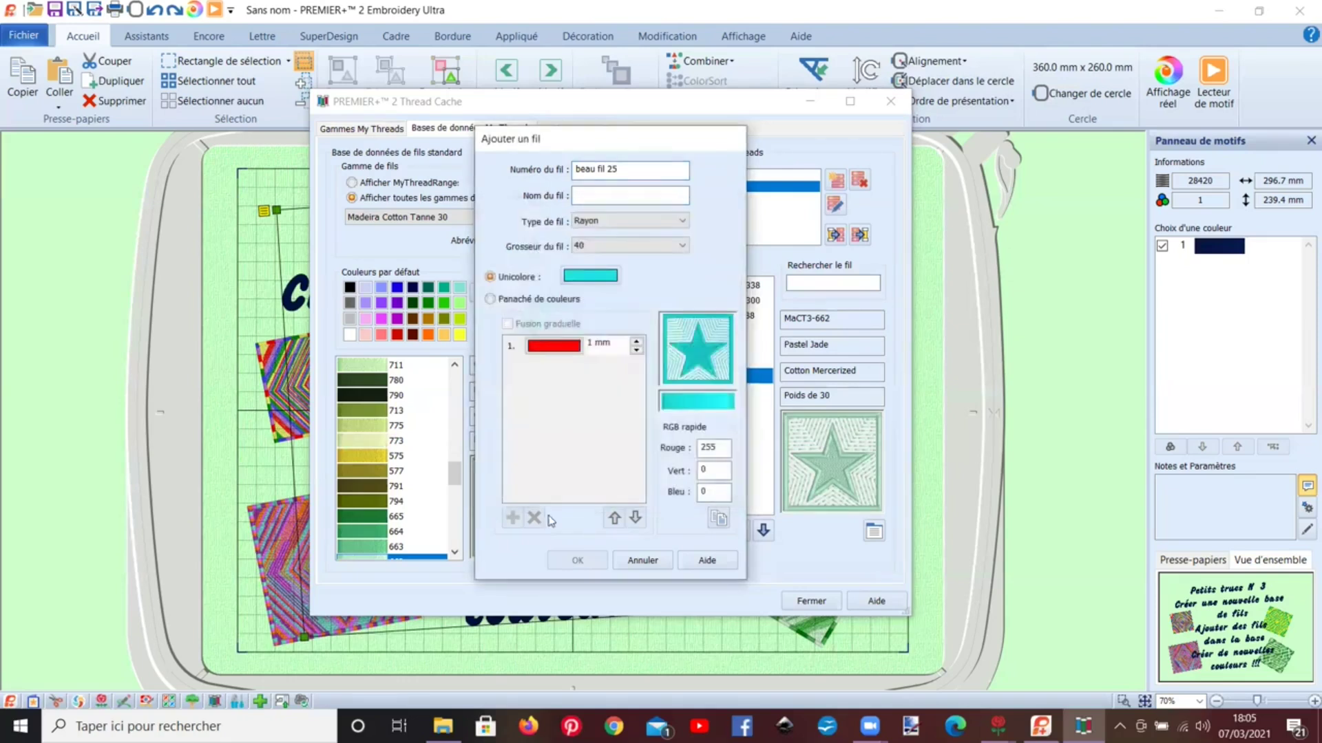
left_click(644, 561)
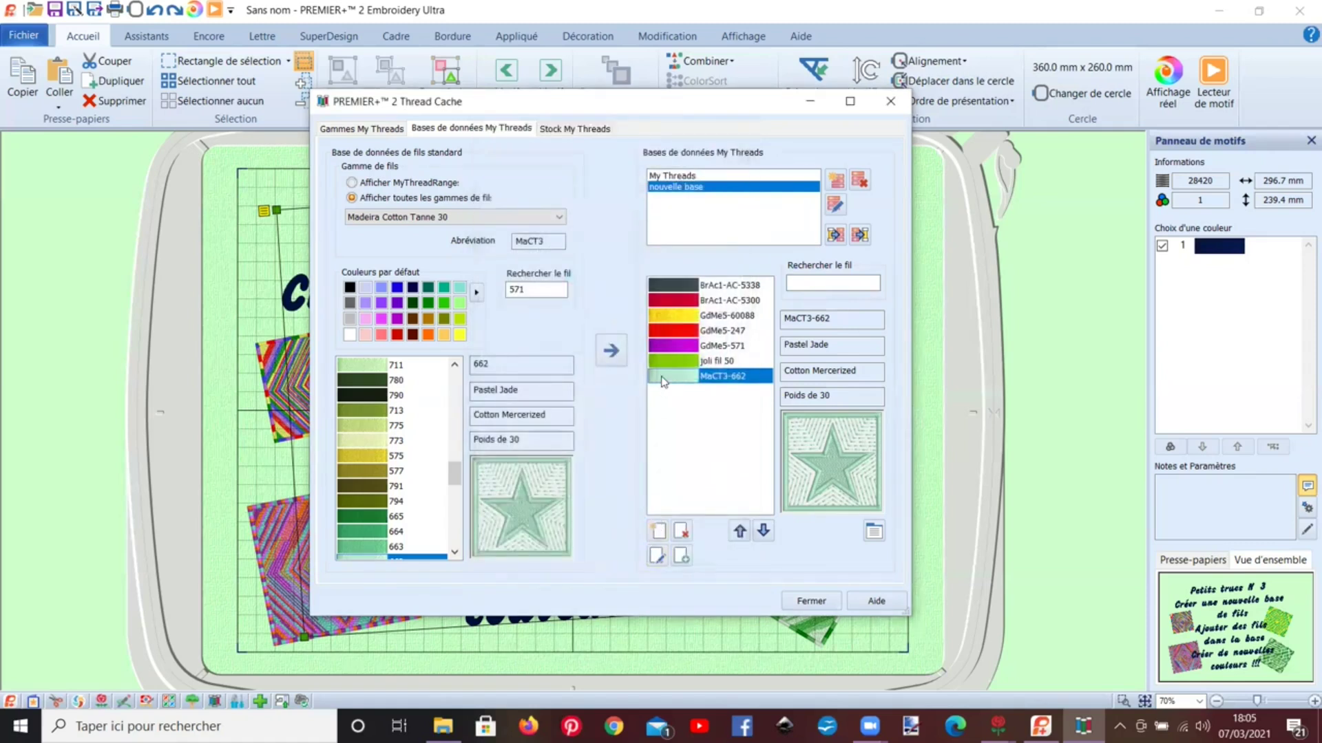
Step: Edit thread MaCT3-662 in "nouvelle base" and change its thread number to "beau fil 25"
left_click(658, 555)
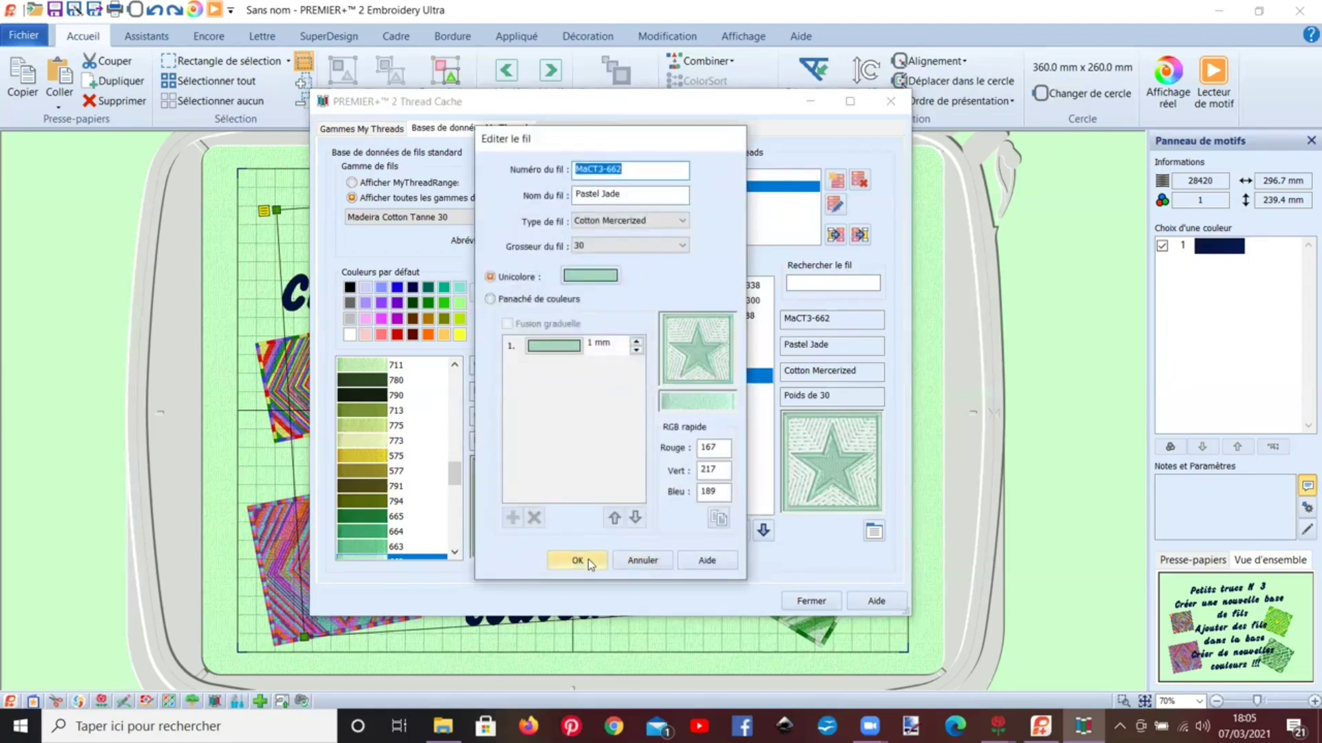
double_click(637, 169)
type("beau fil 25")
Step: Give thread "beau fil 25" a custom turquoise solid colour of red 12, green 243, blue 240 and save the thread
left_click(571, 276)
left_click(554, 314)
left_click(555, 242)
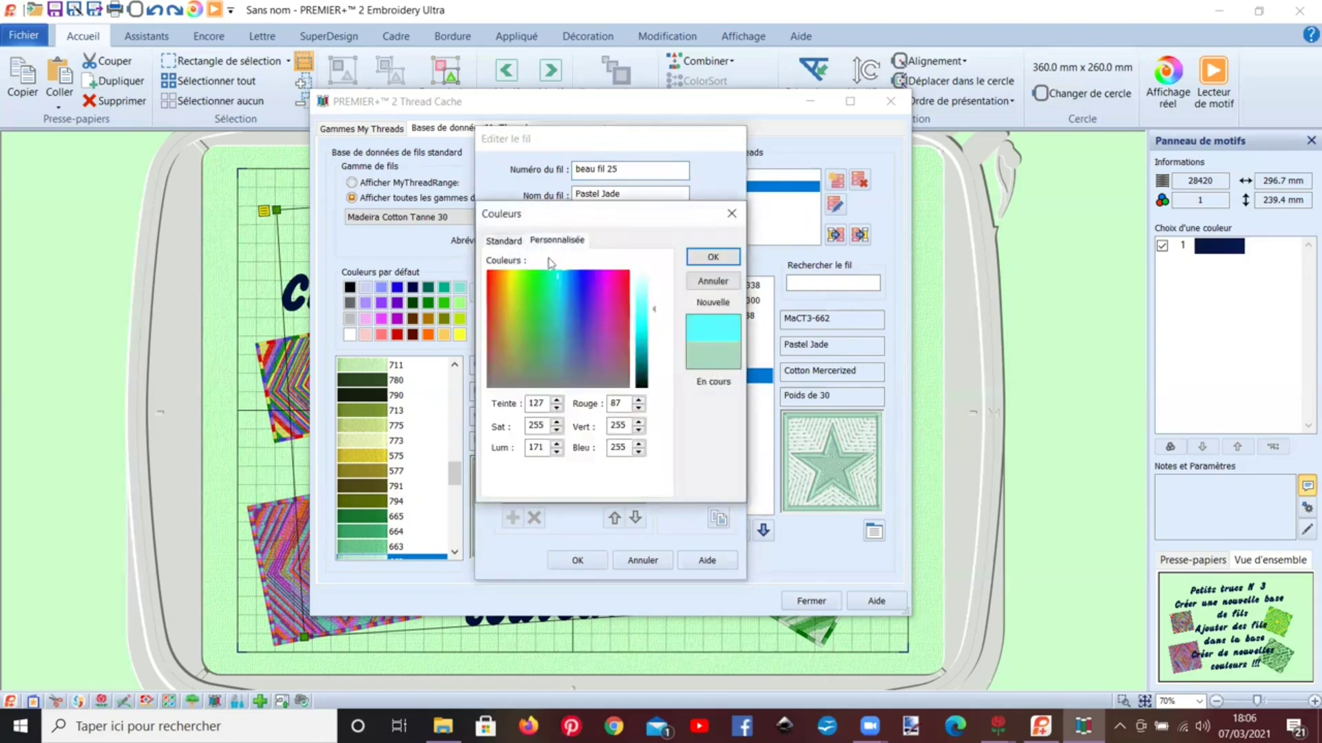
left_click_drag(654, 309, 654, 282)
mouse_move(570, 279)
left_mouse_down()
mouse_move(547, 288)
mouse_move(557, 281)
left_mouse_up()
left_click(713, 257)
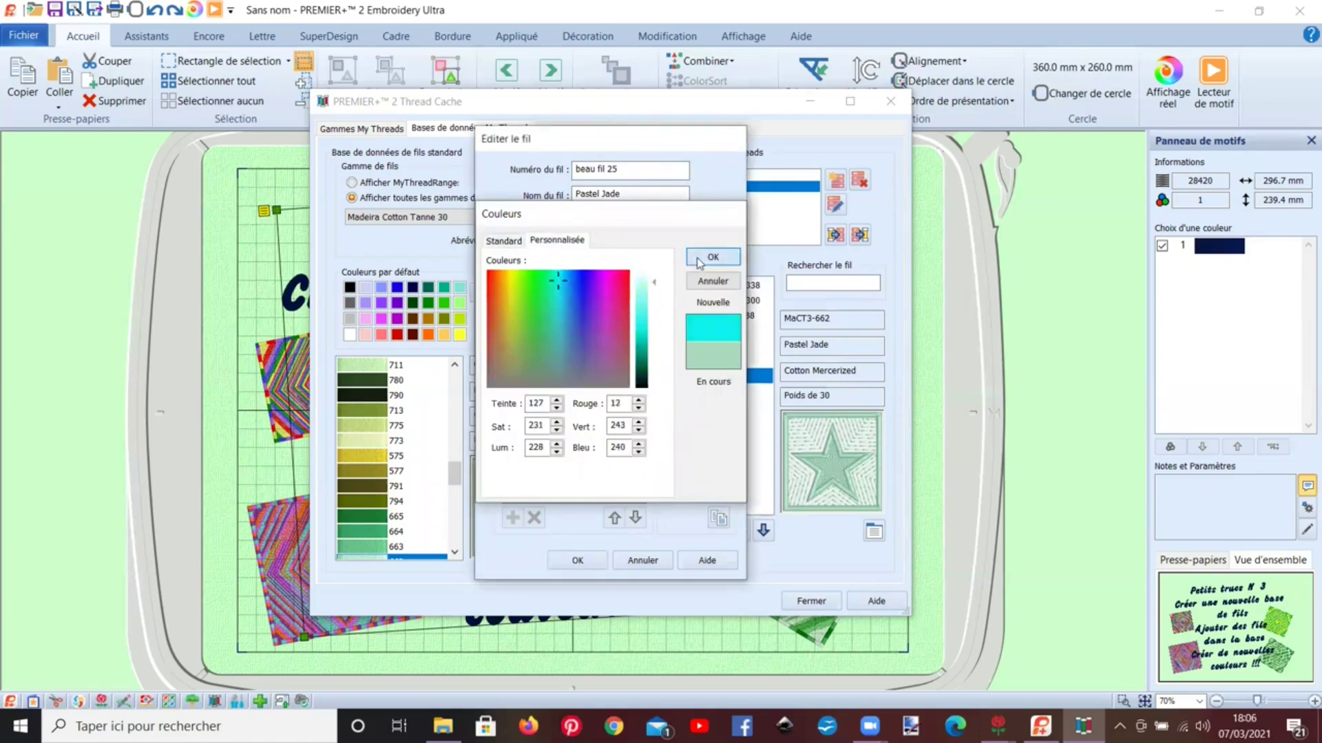
left_click(584, 563)
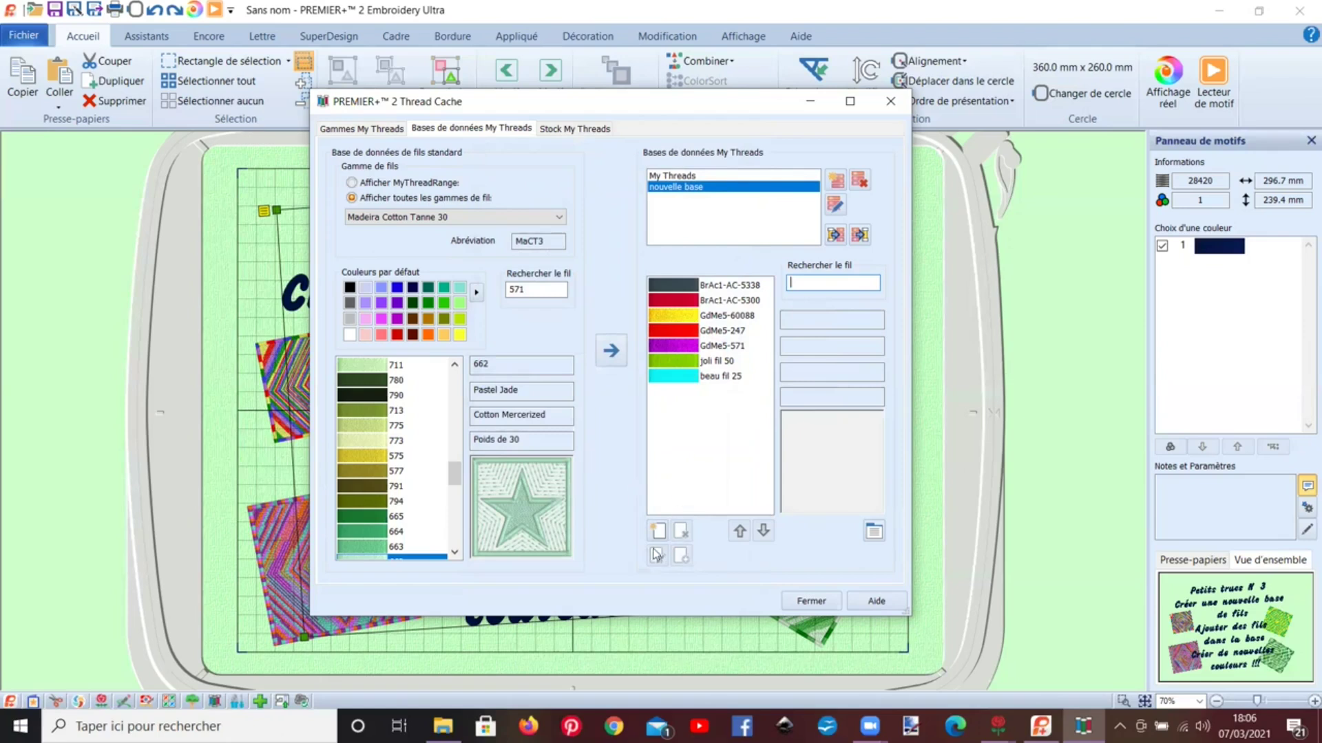
Step: Switch to the Marathon Poly 40 range and add pink thread 2009 to "nouvelle base"
left_click(383, 218)
scroll(399, 331, "down", 8)
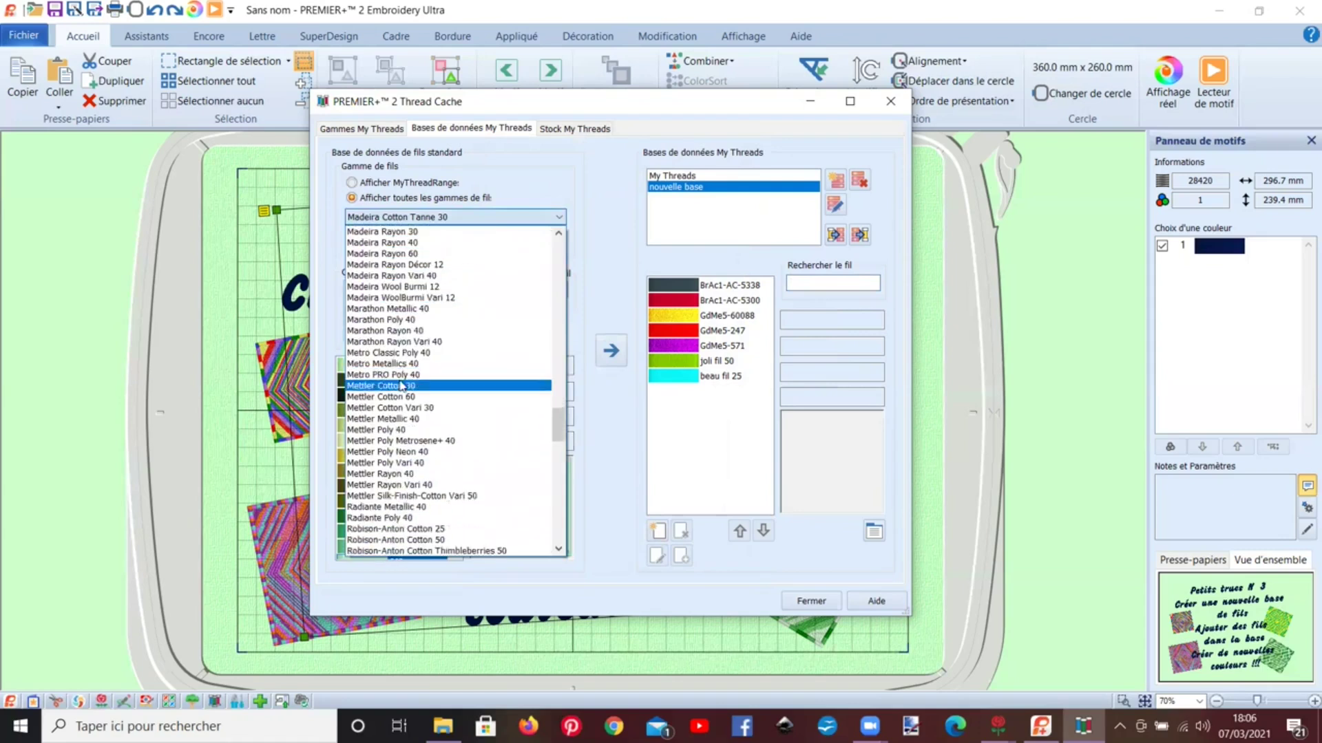
left_click(409, 321)
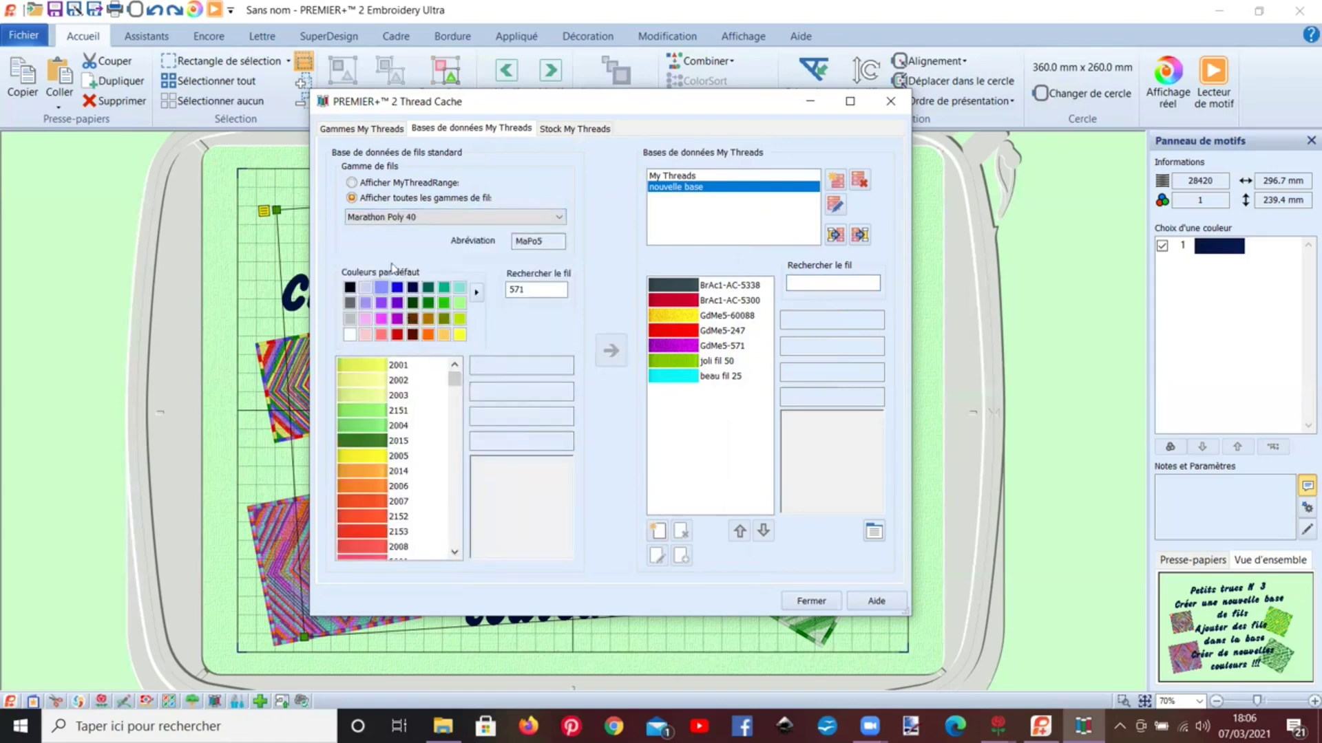
scroll(373, 454, "down", 5)
scroll(369, 446, "up", 3)
left_click(366, 428)
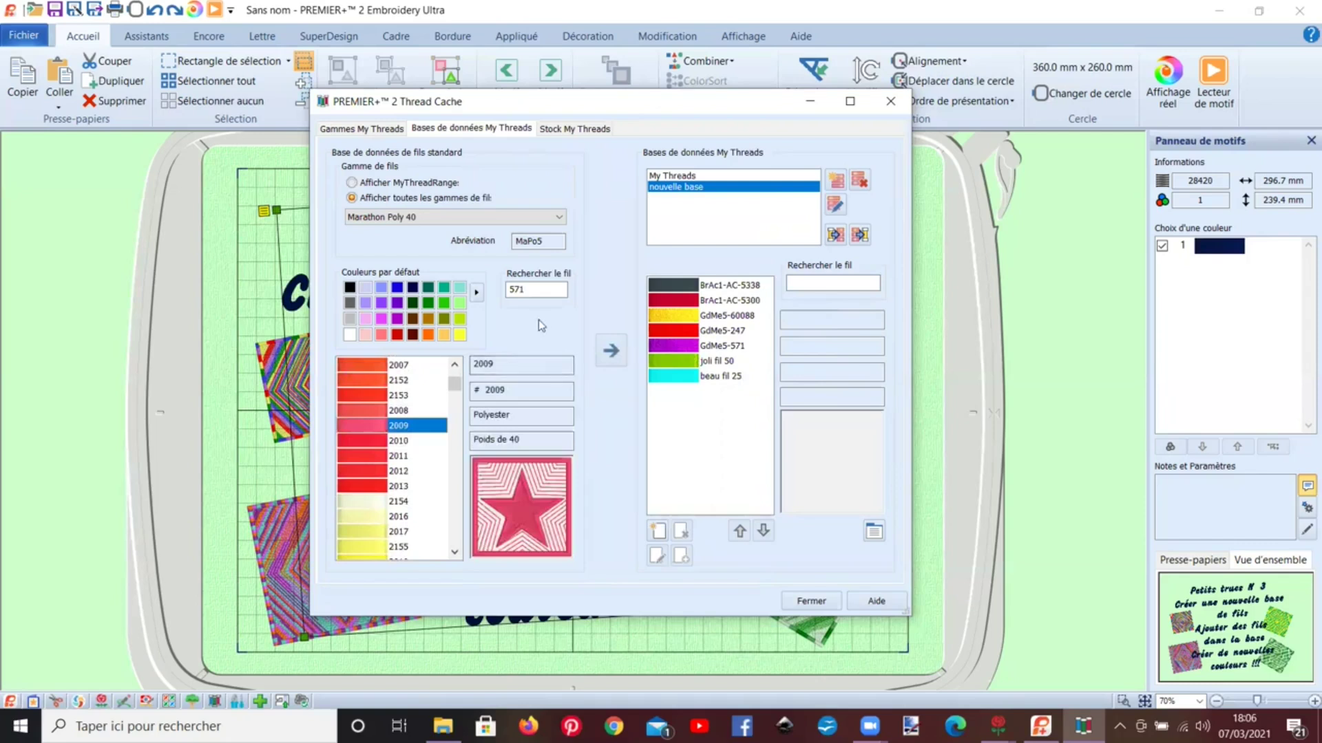
left_click(611, 351)
Step: Edit thread MaPo5-2009 in "nouvelle base" and set its solid colour to a custom magenta of red 223, green 32, blue 220
left_click(670, 394)
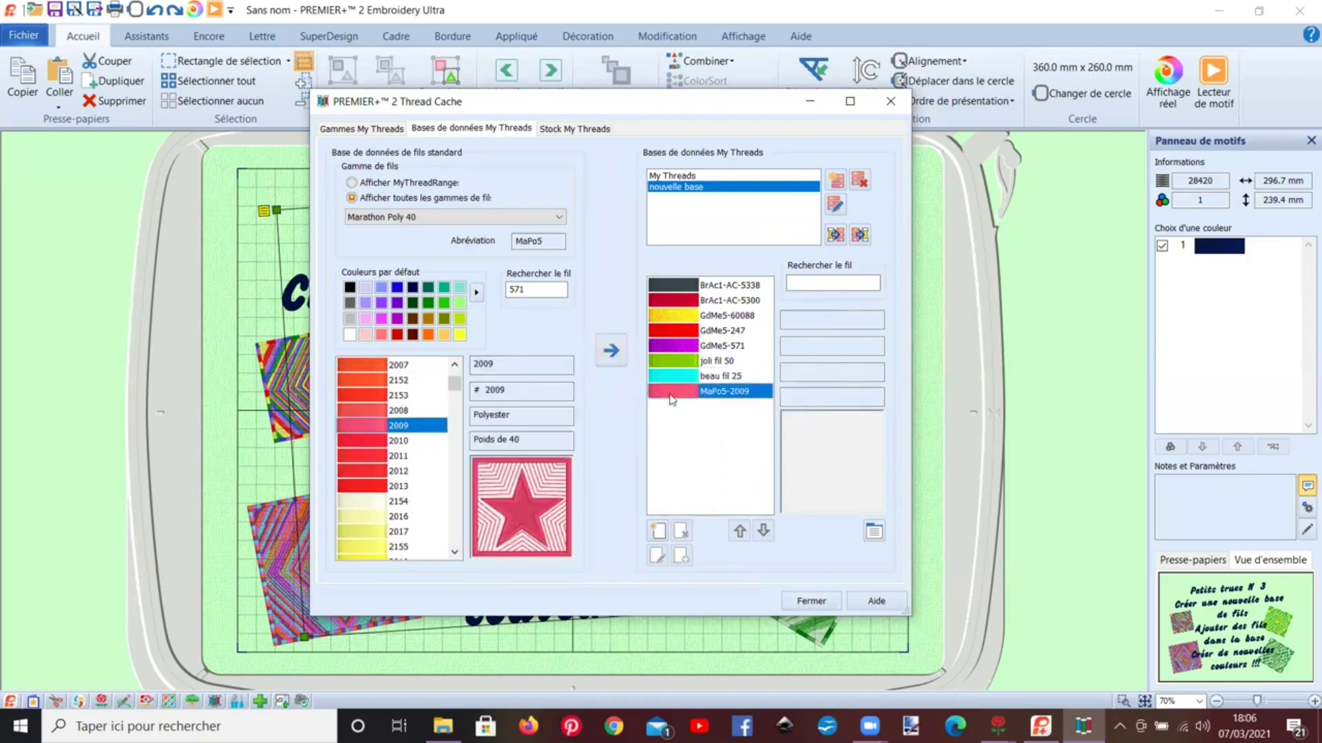
left_click(655, 555)
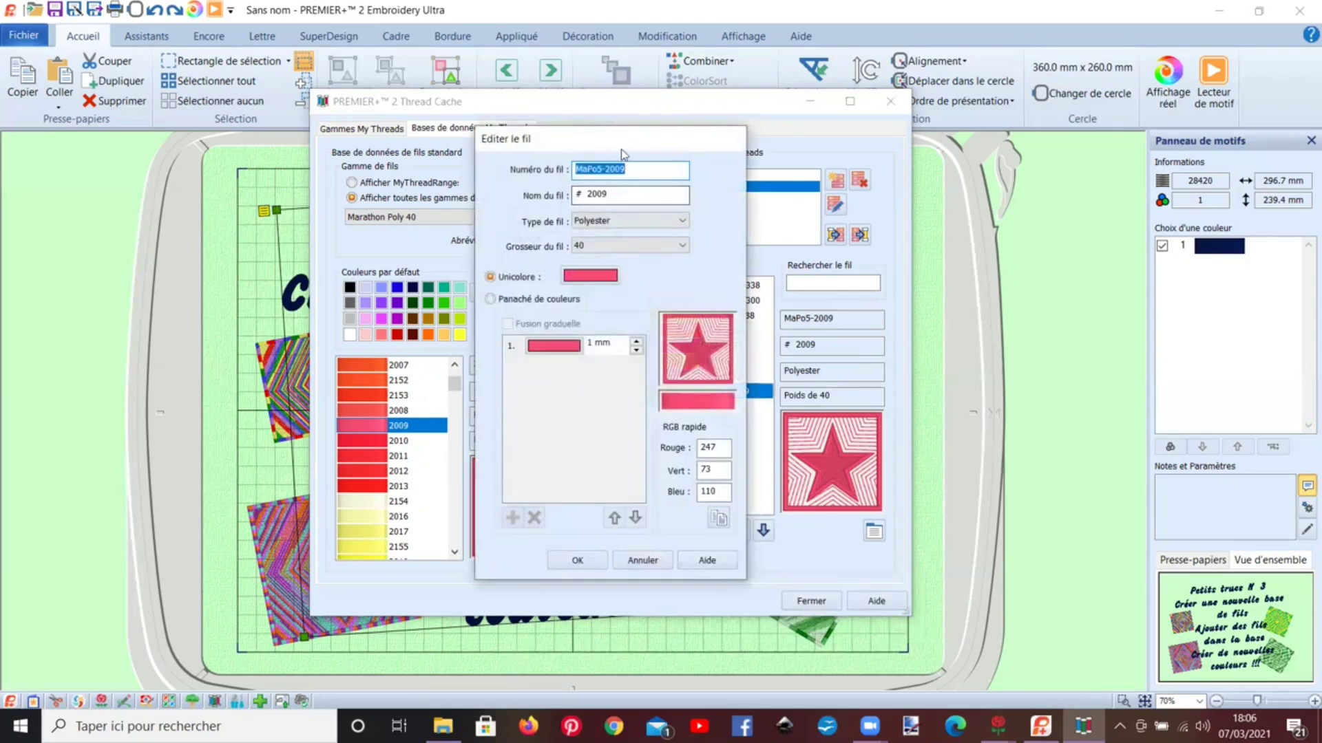
left_click_drag(613, 141, 409, 138)
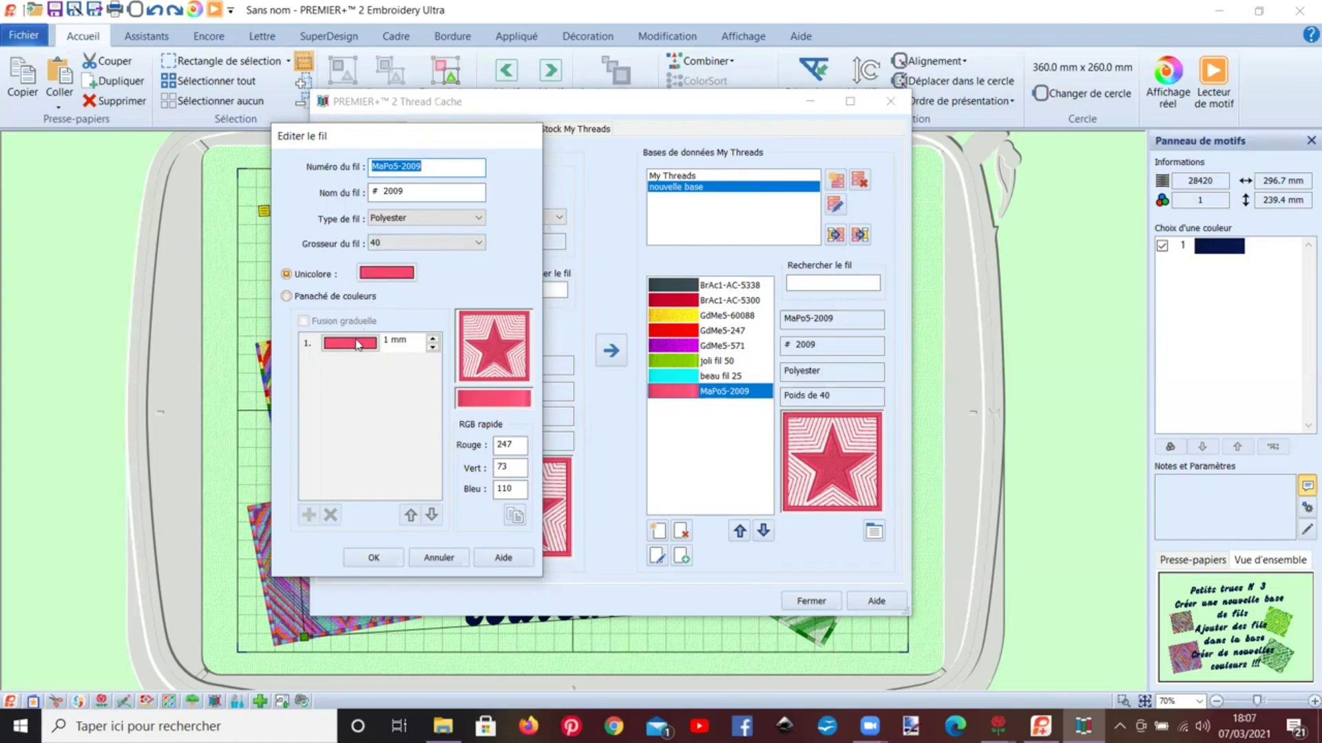
left_click(379, 275)
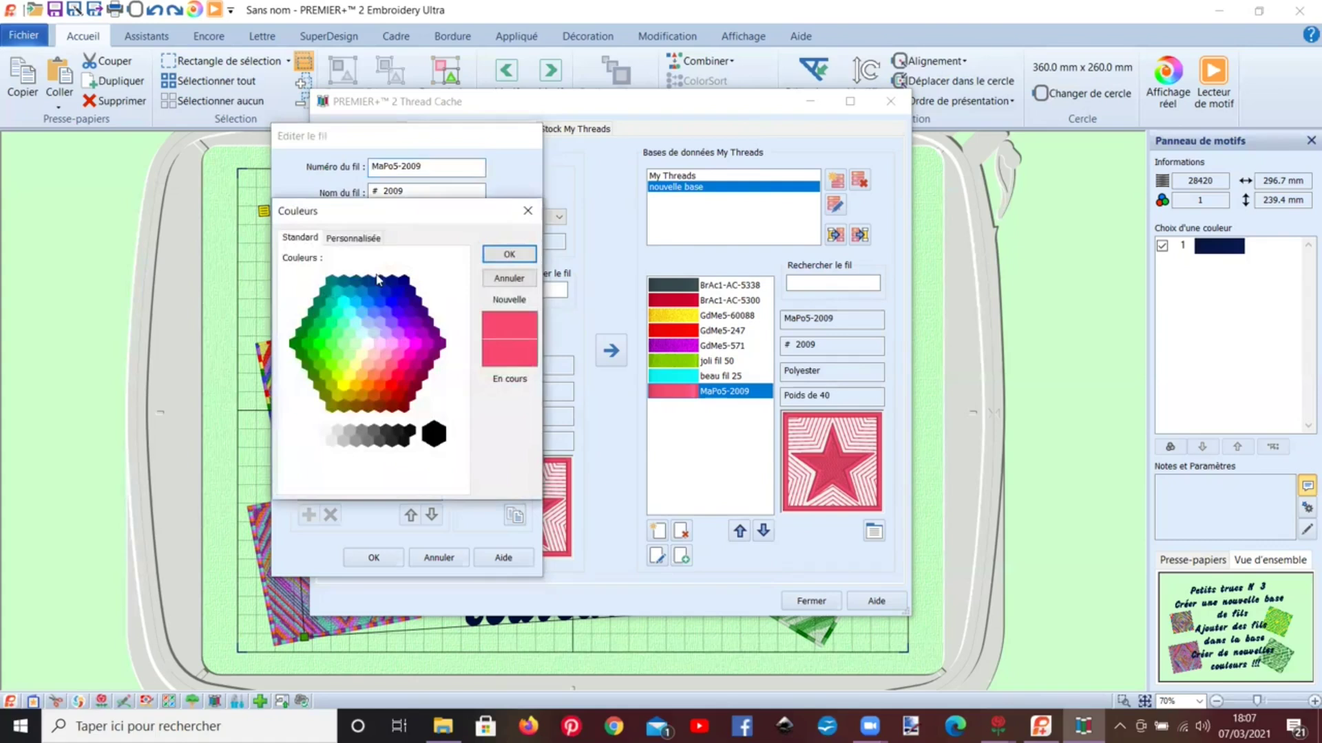
left_click(397, 354)
left_click(342, 241)
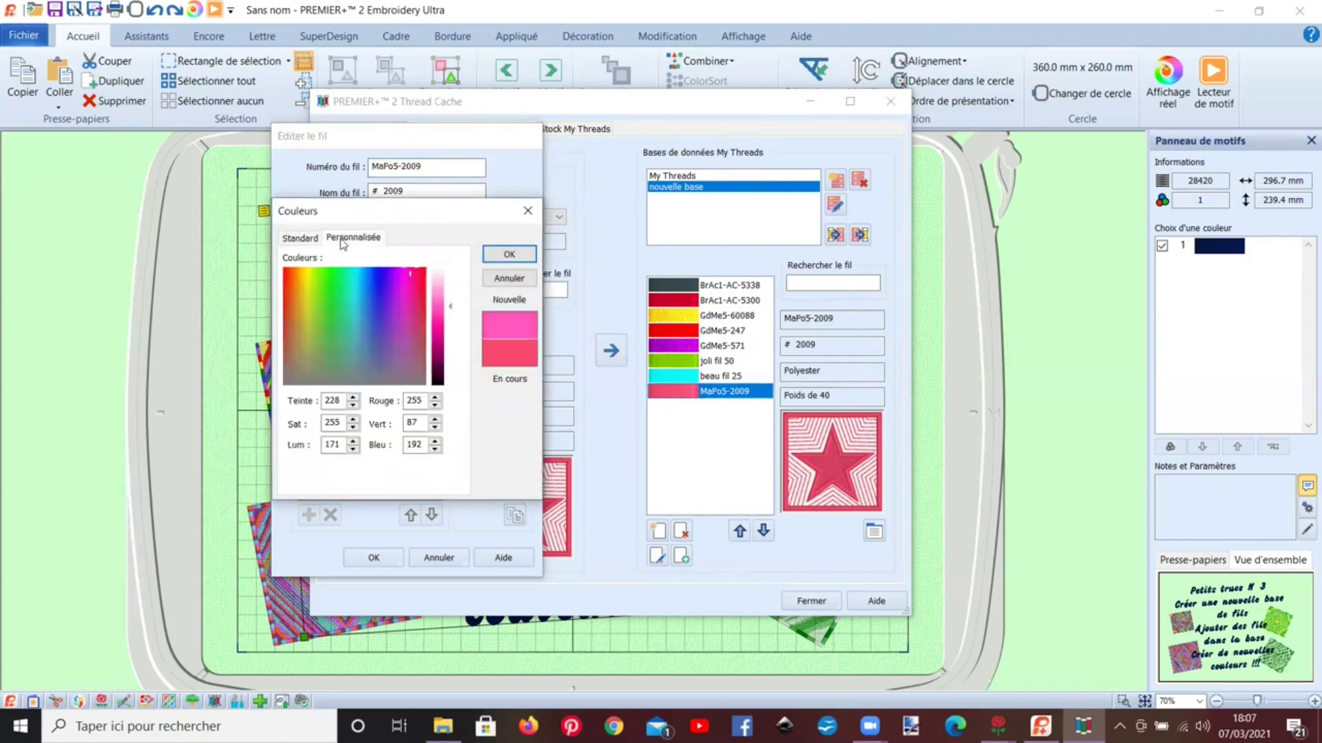
left_click_drag(408, 279, 402, 296)
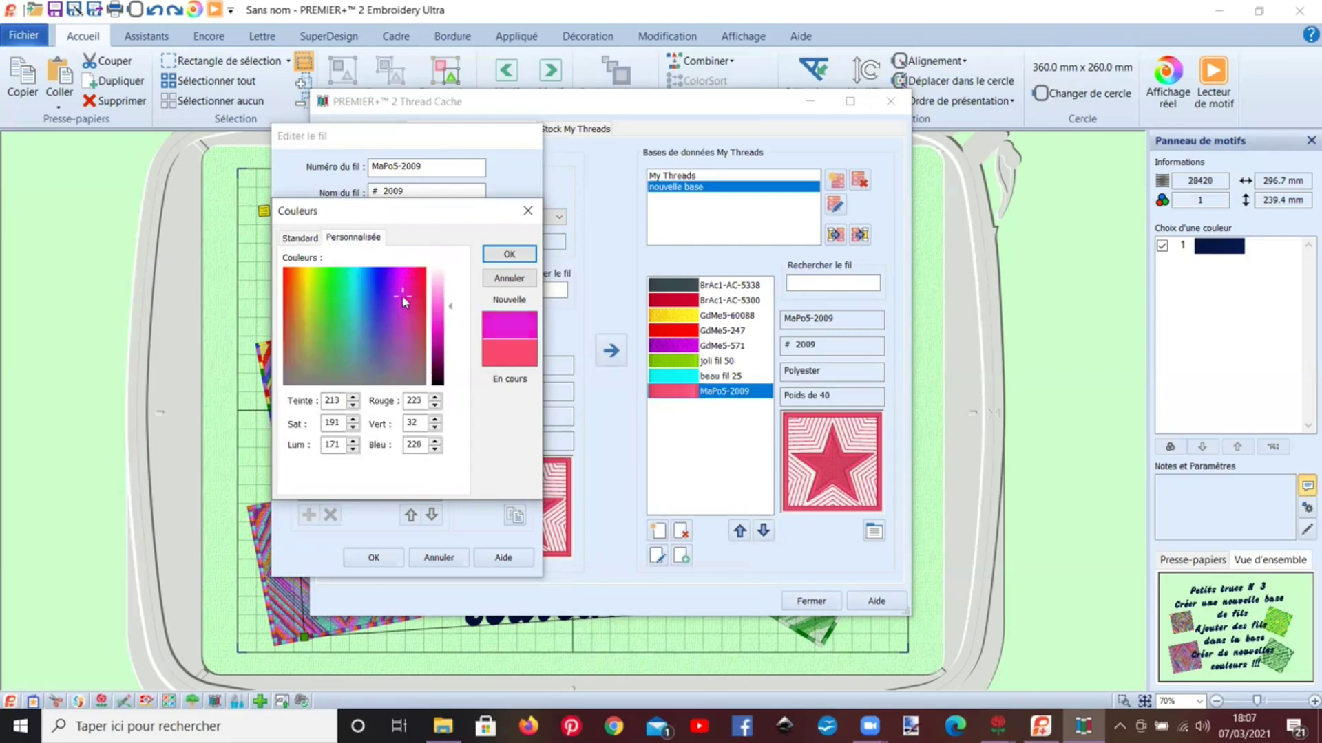
left_click(508, 255)
Step: Change the thread number of MaPo5-2009 to "beau fil 66" and save the edited thread
left_click_drag(424, 168, 371, 169)
type("beau fil")
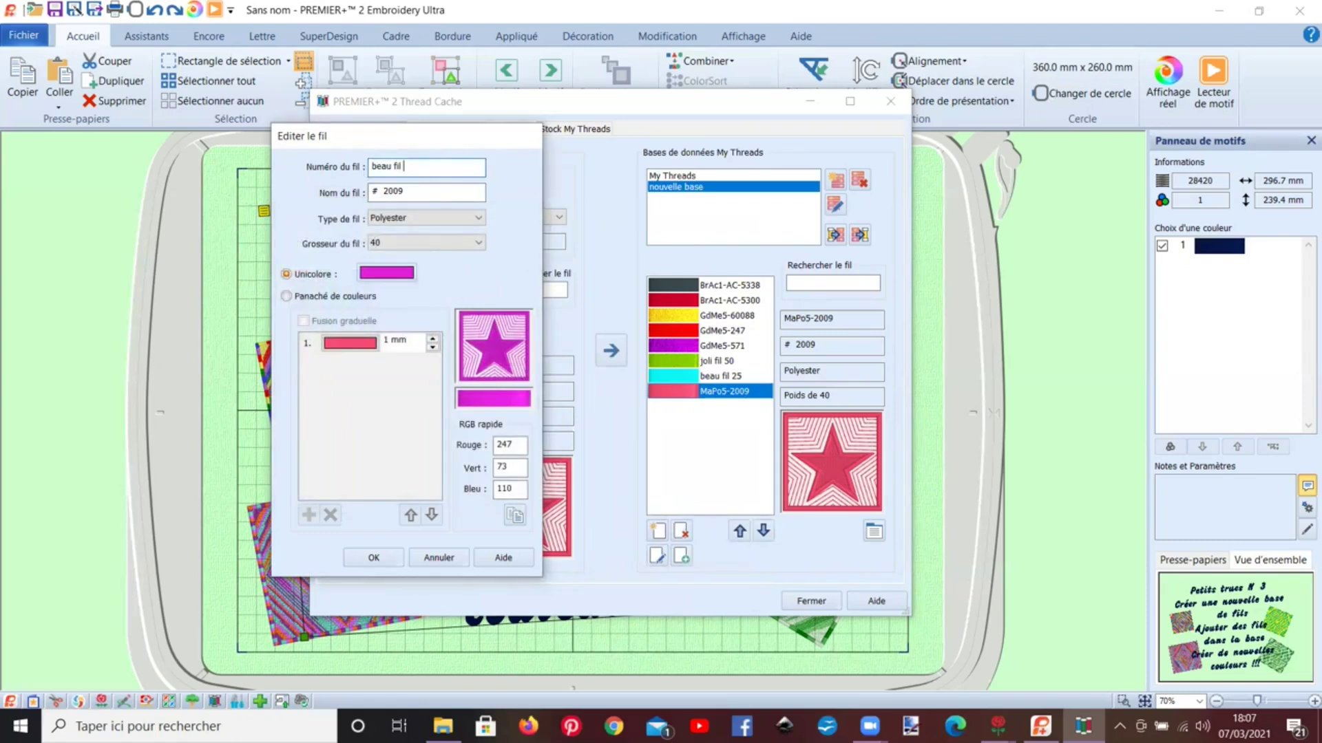
type(" 66")
left_click(384, 559)
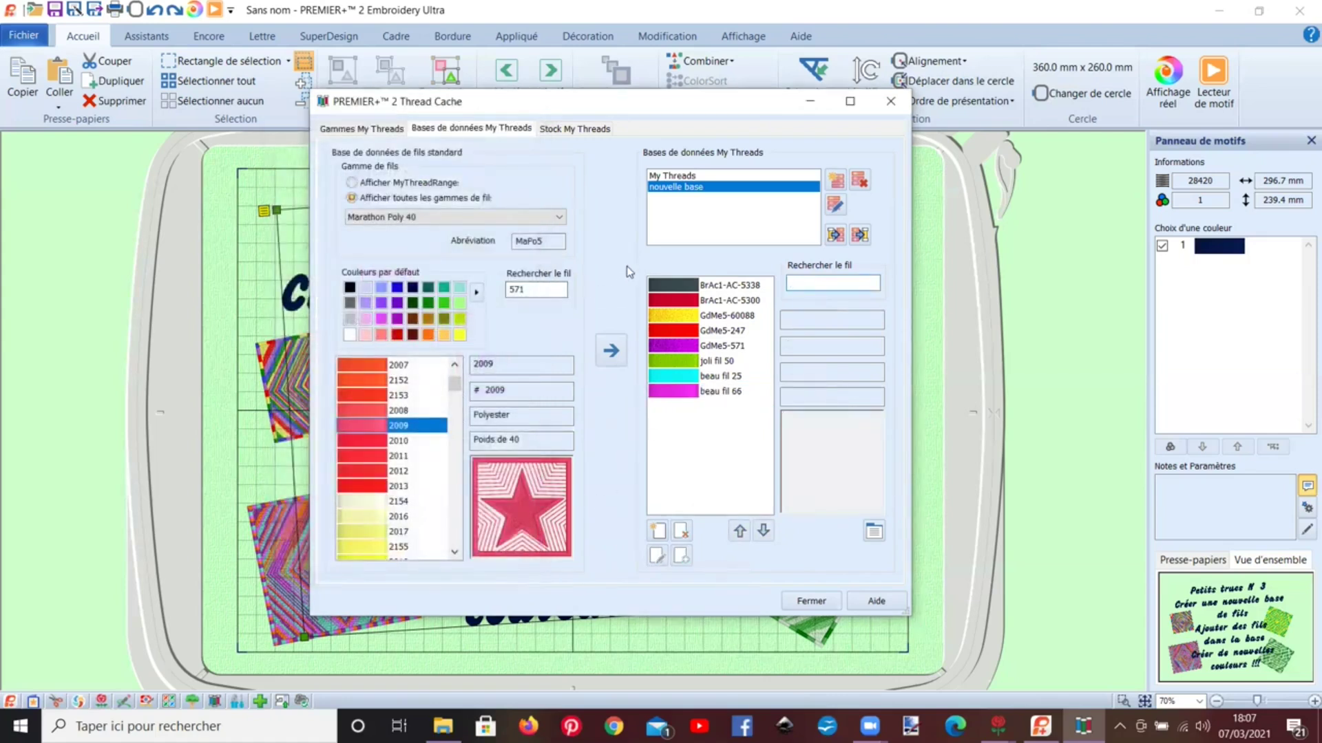
Step: Show the Marathon Rayon Vari 40 range and preview variegated threads 5004, 5006 and 5001
left_click(393, 219)
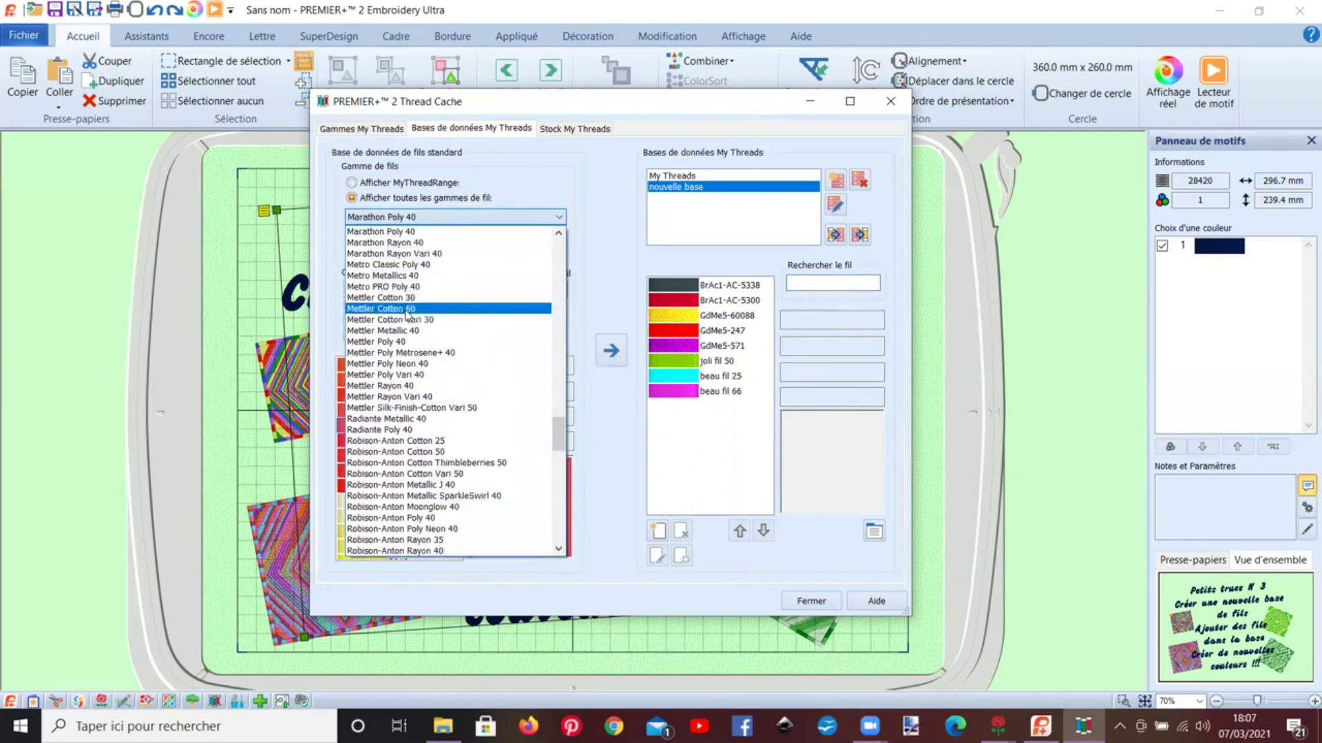
left_click(394, 255)
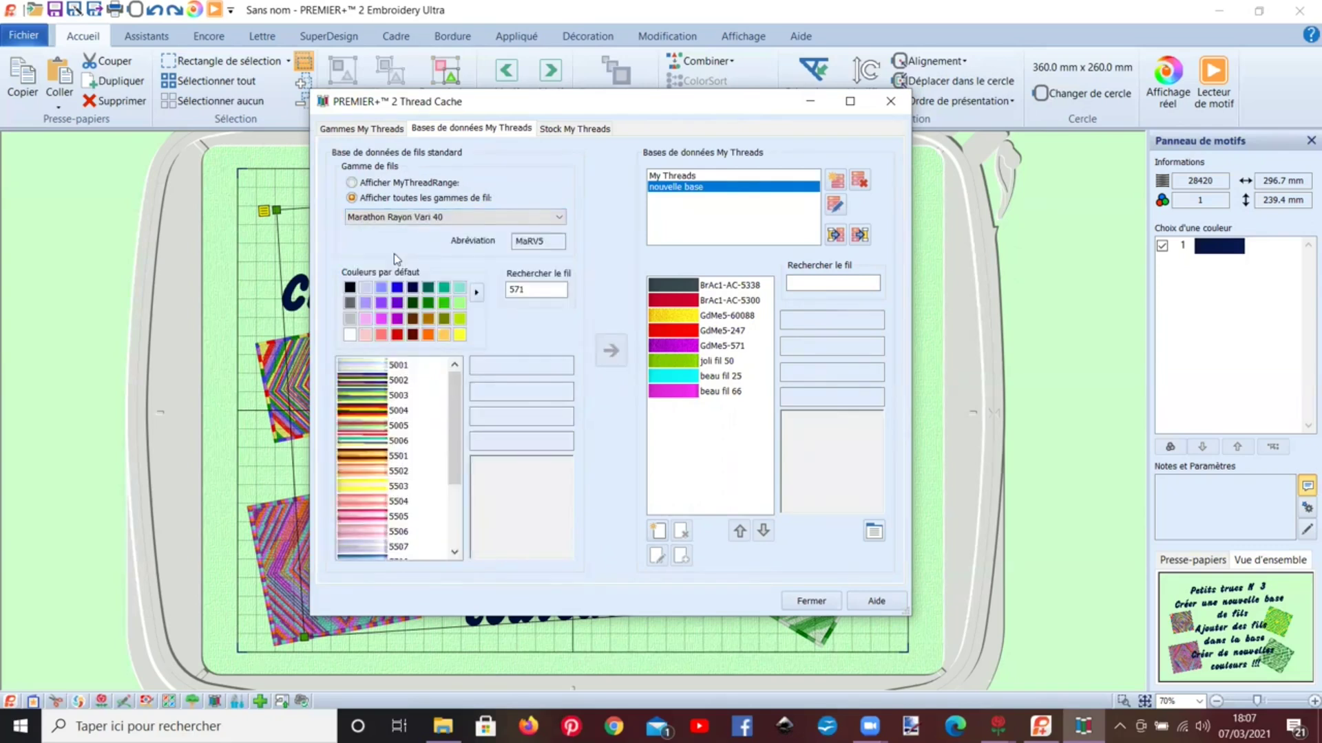
left_click(369, 412)
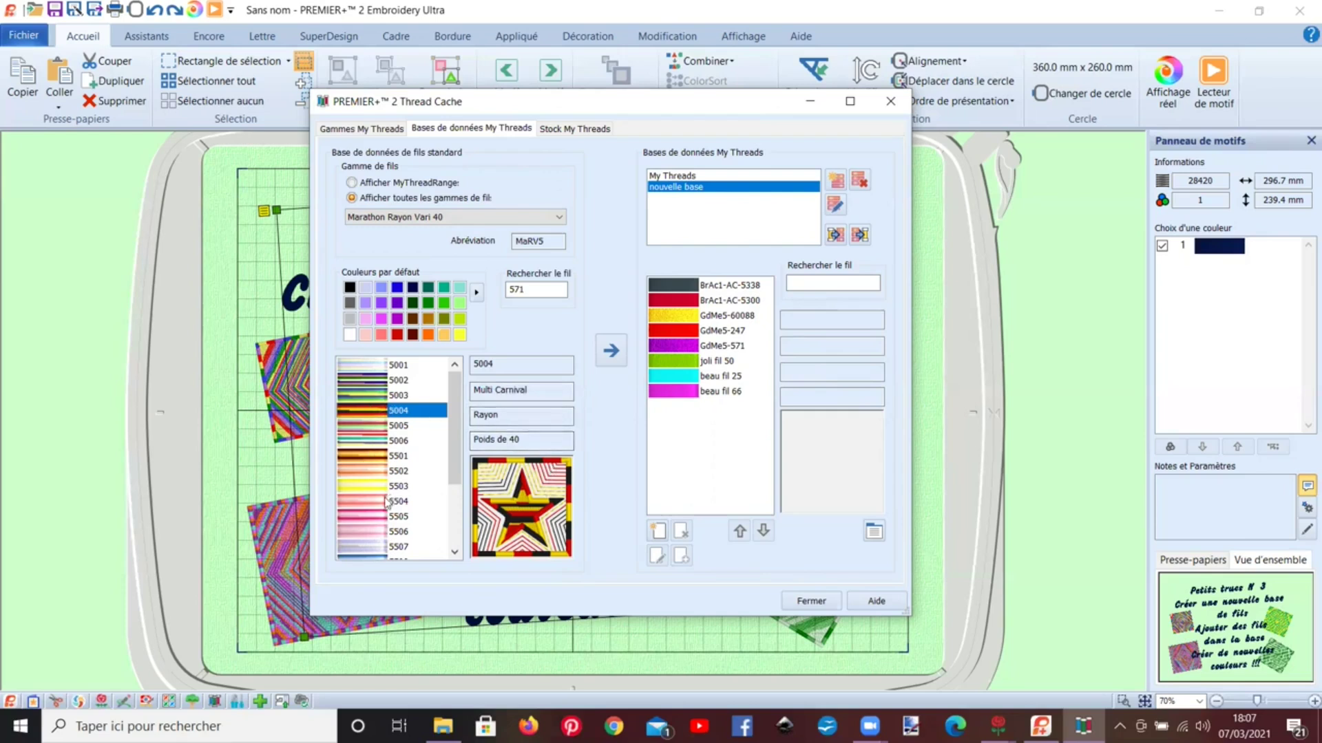
scroll(384, 503, "down", 2)
scroll(384, 504, "down", 1)
scroll(380, 505, "up", 3)
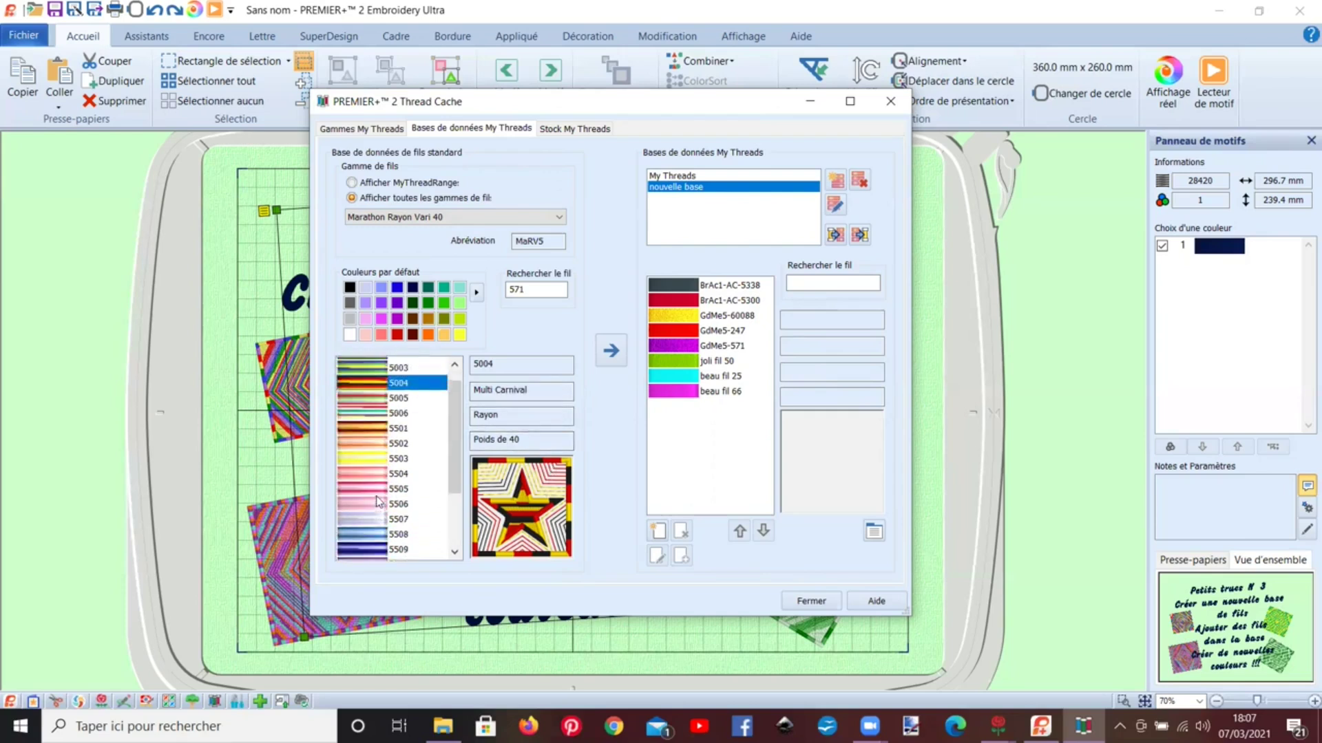
left_click(367, 441)
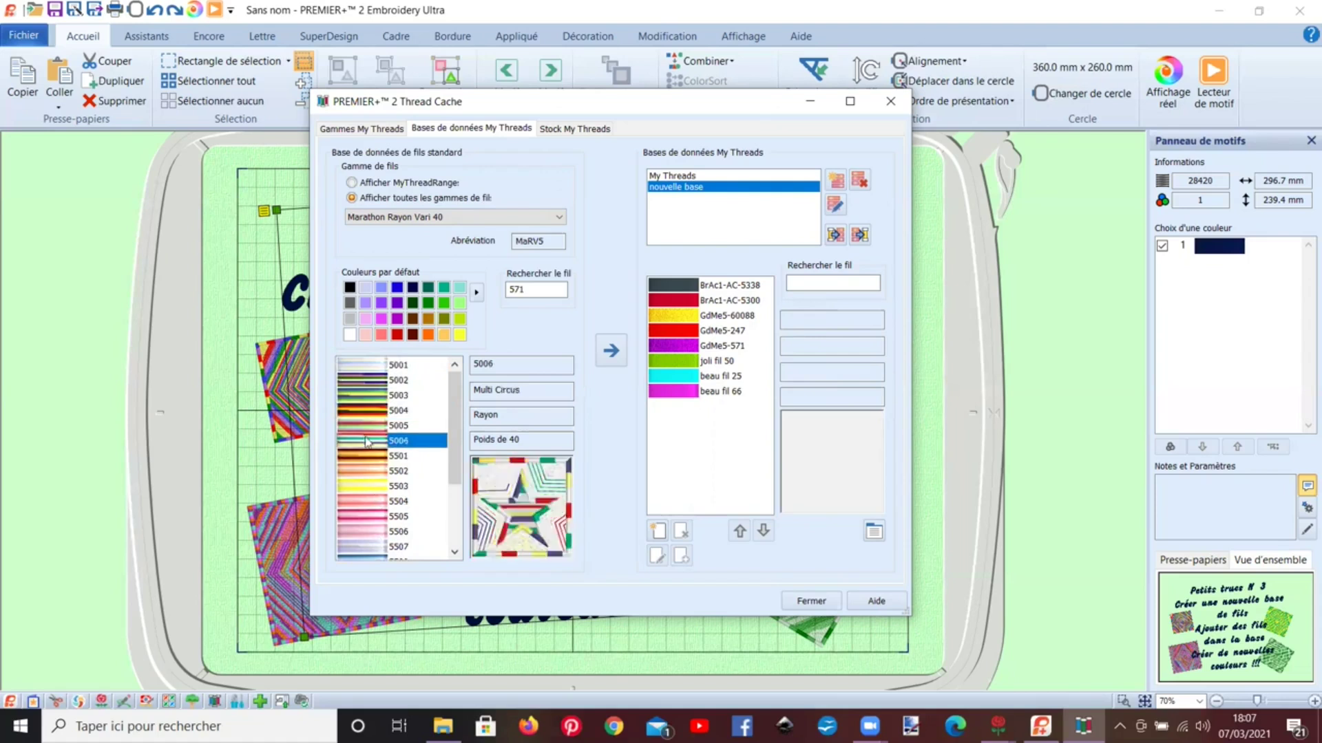
left_click(357, 366)
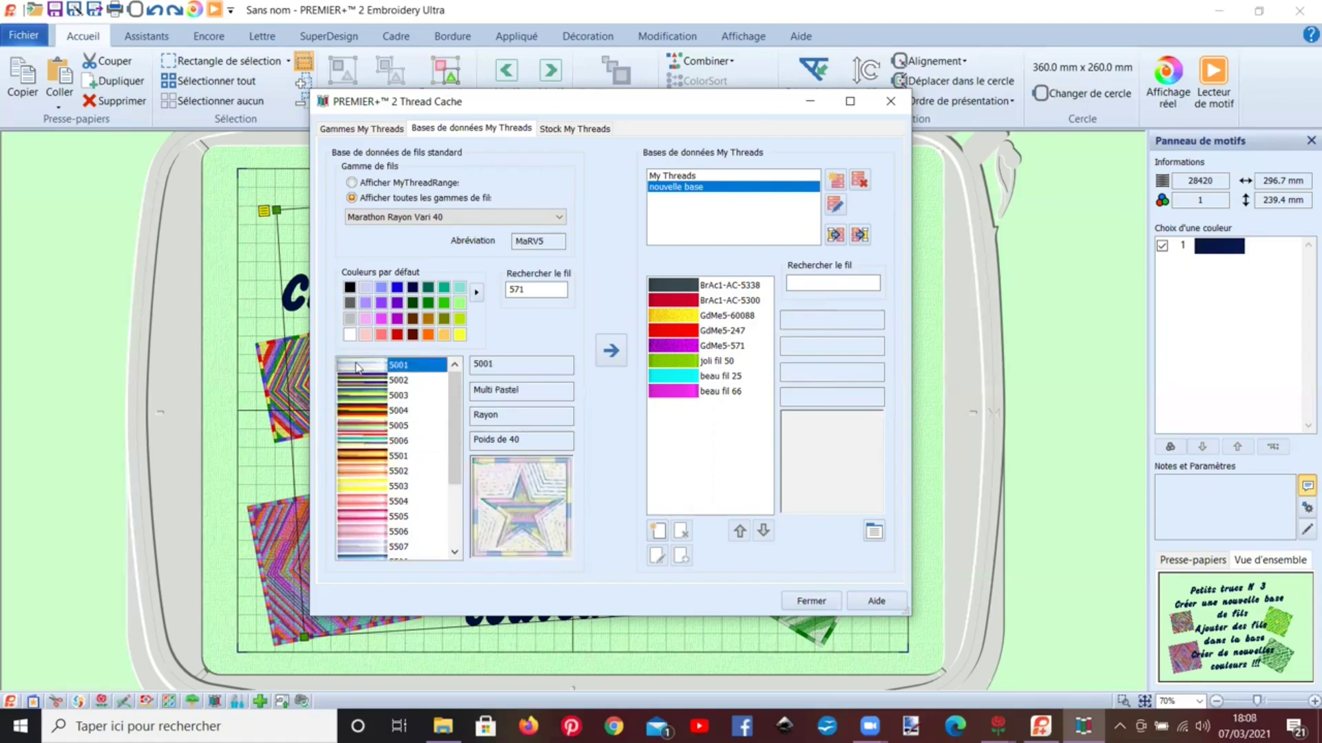
Step: Show the My Threads range and preview threads SuCV0-4082, SuMH3-6017 and 048
left_click(352, 182)
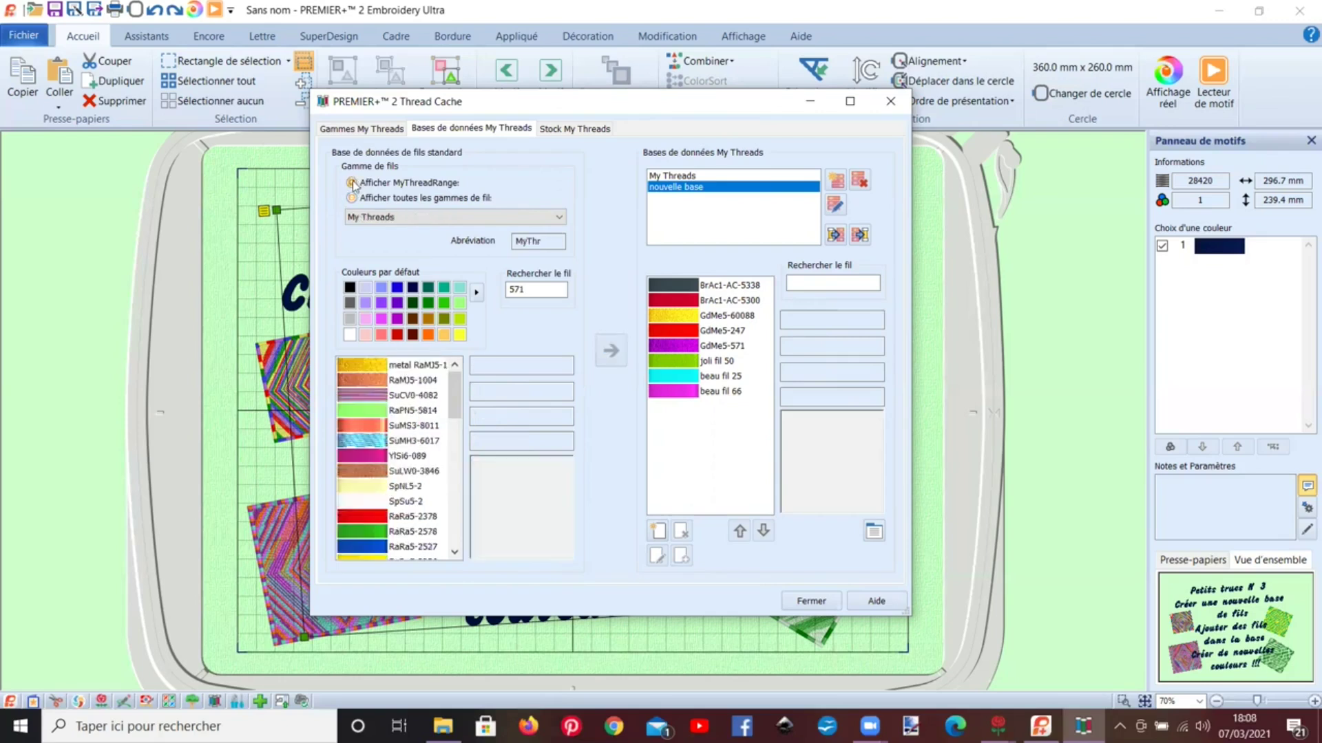
left_click(375, 396)
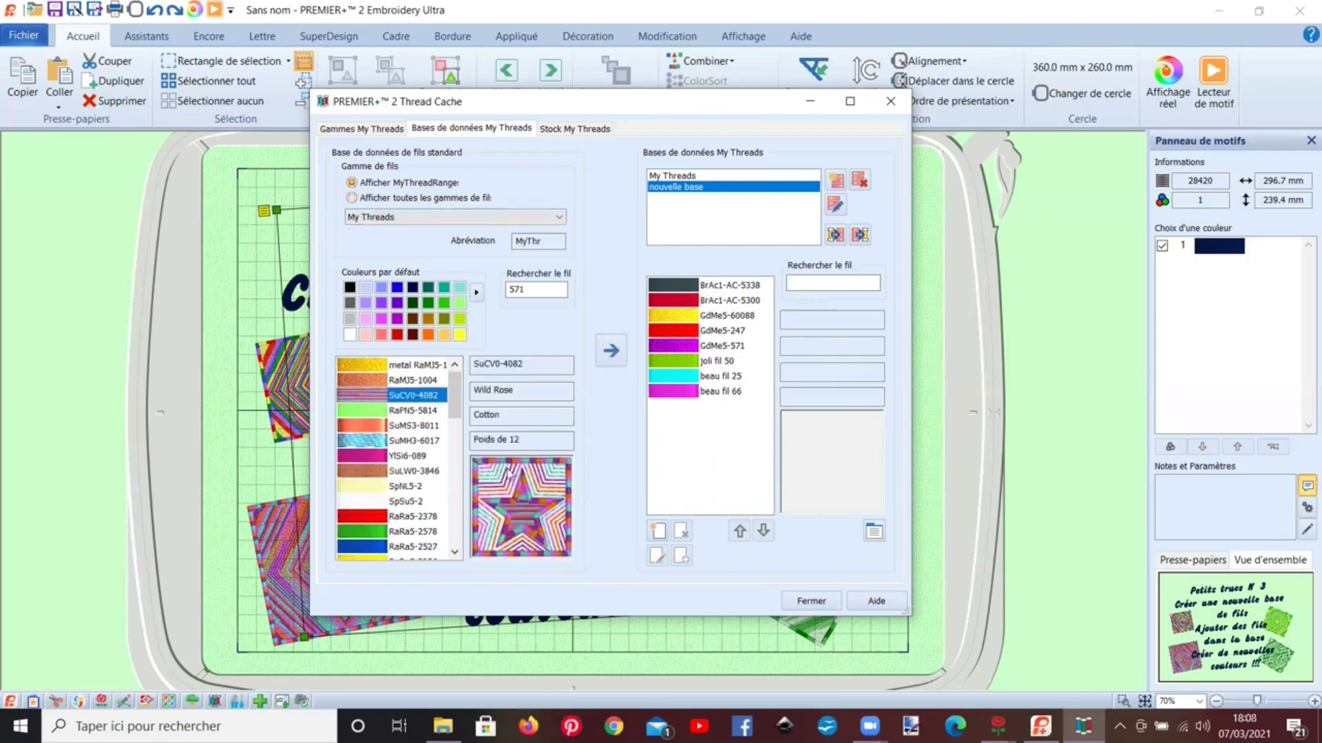
left_click(373, 442)
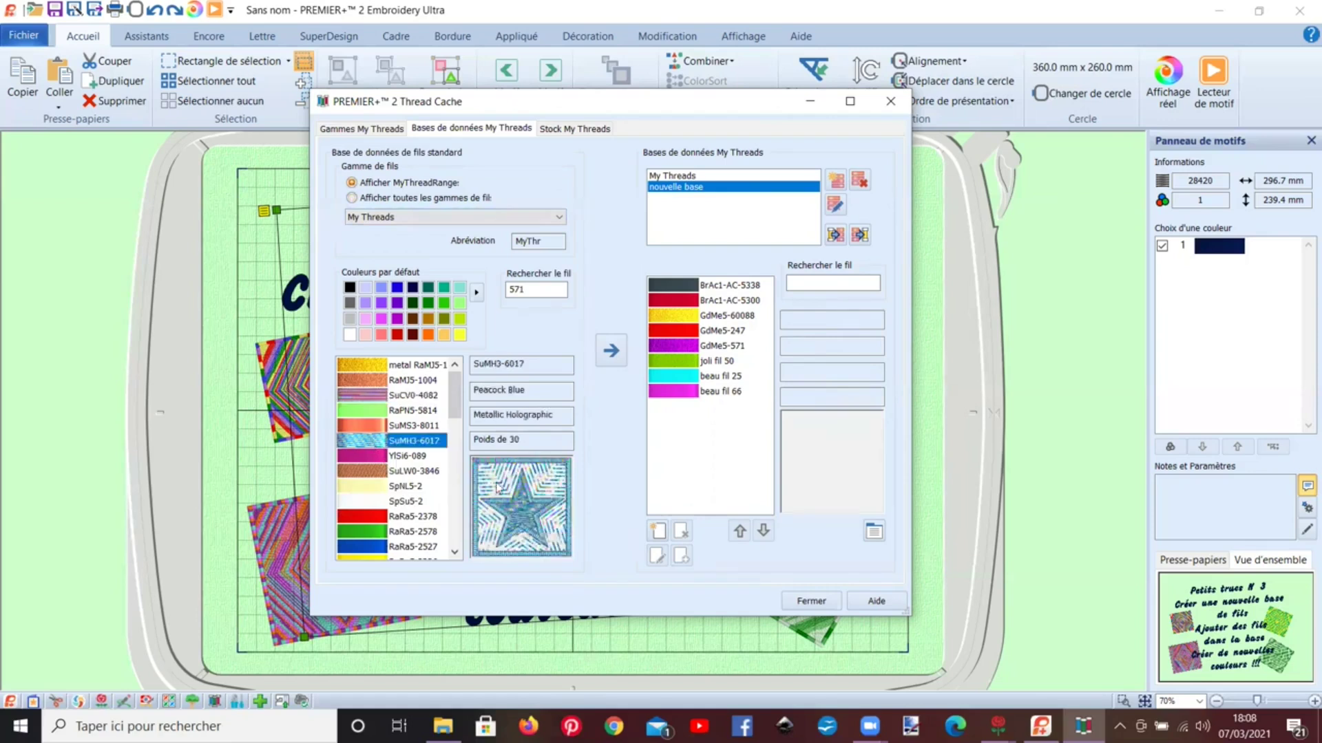
scroll(400, 420, "down", 2)
scroll(399, 421, "down", 5)
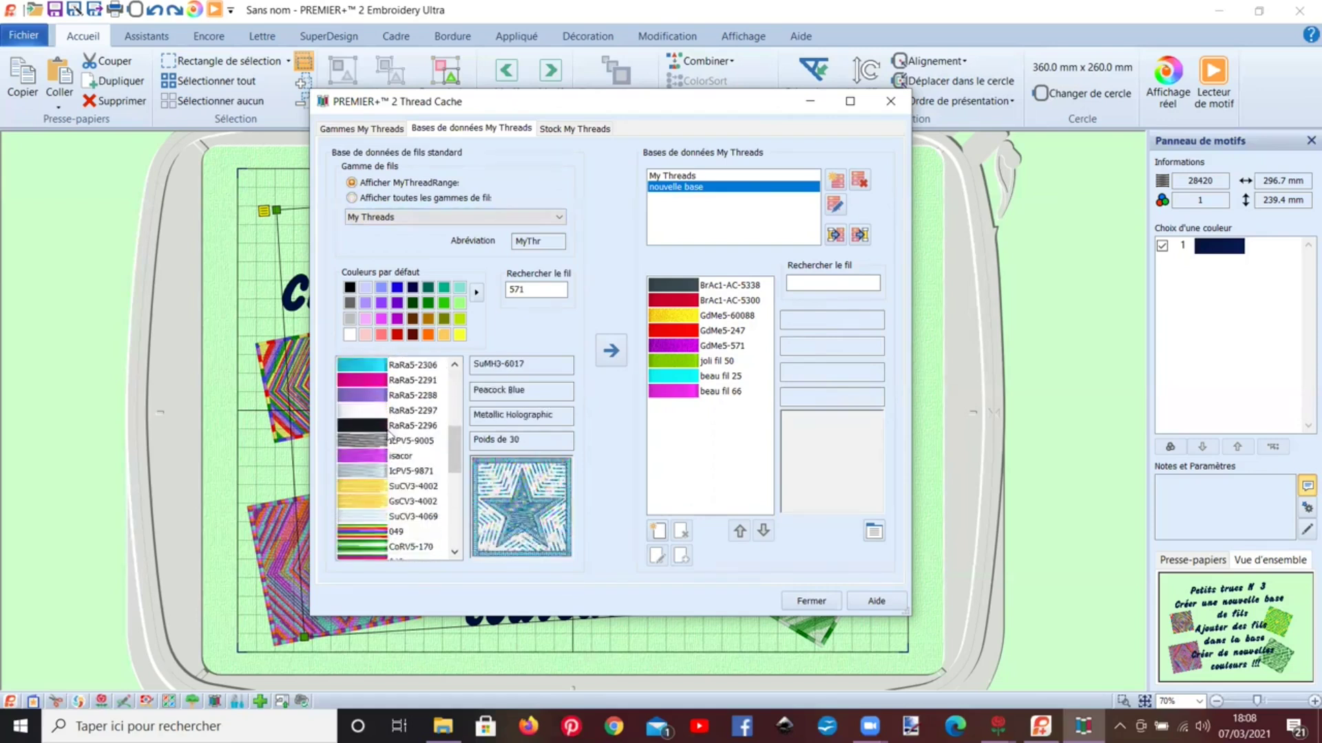
left_click(376, 427)
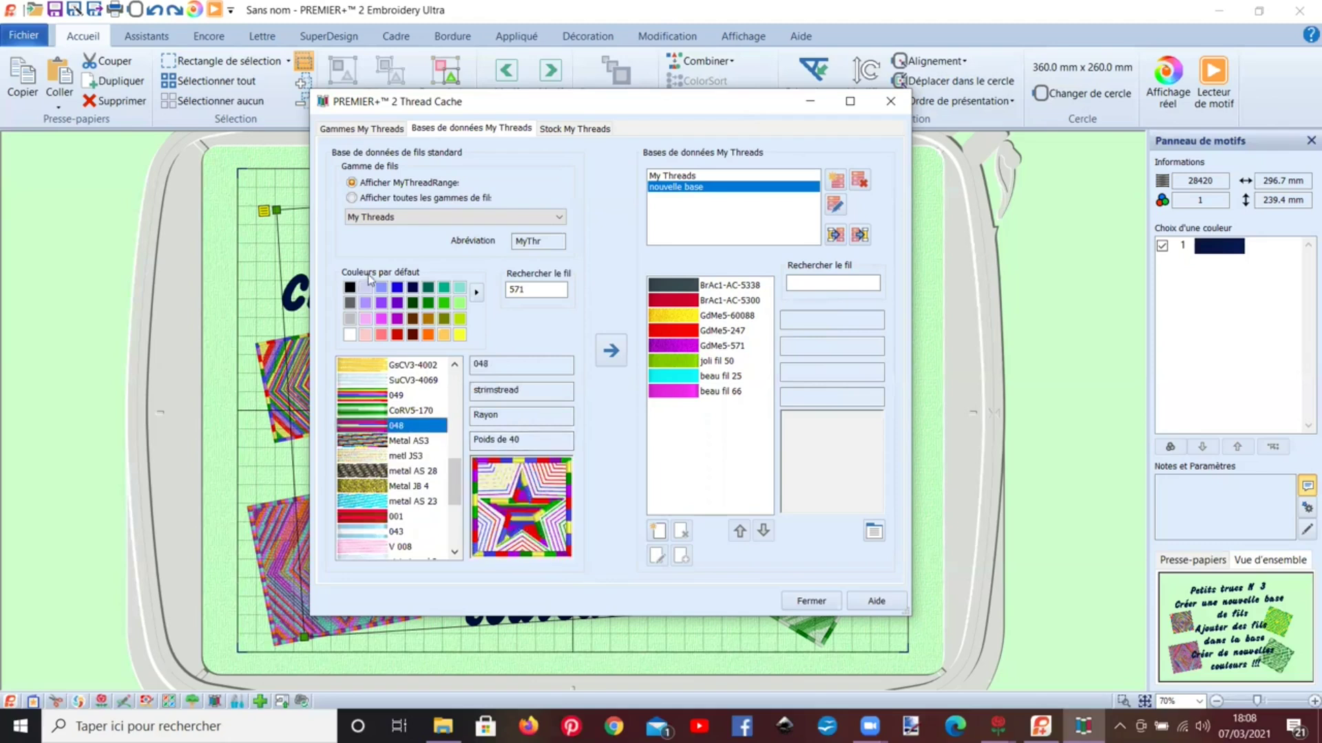
Step: Preview variegated thread 5215 in the Anchor-Alcazar Rayon Vari 30 range, then close the thread manager
left_click(352, 198)
left_click(360, 218)
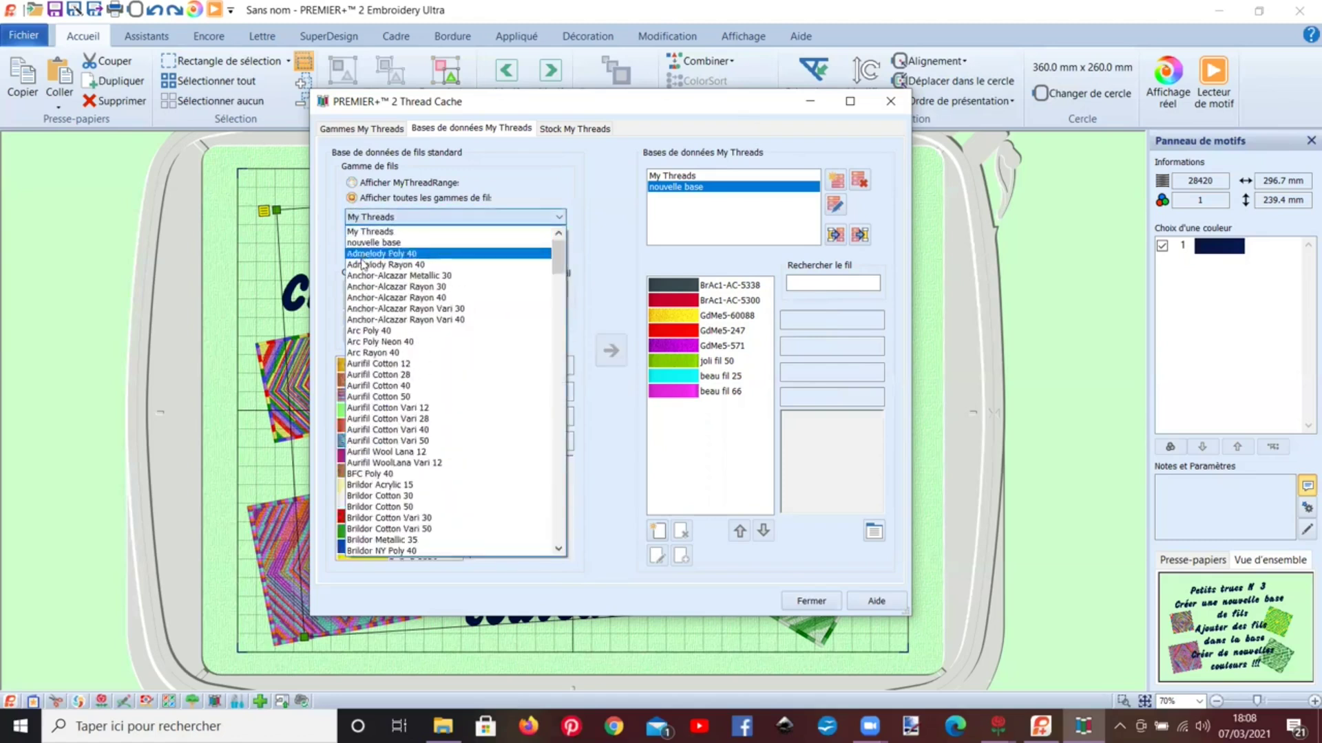
left_click(393, 310)
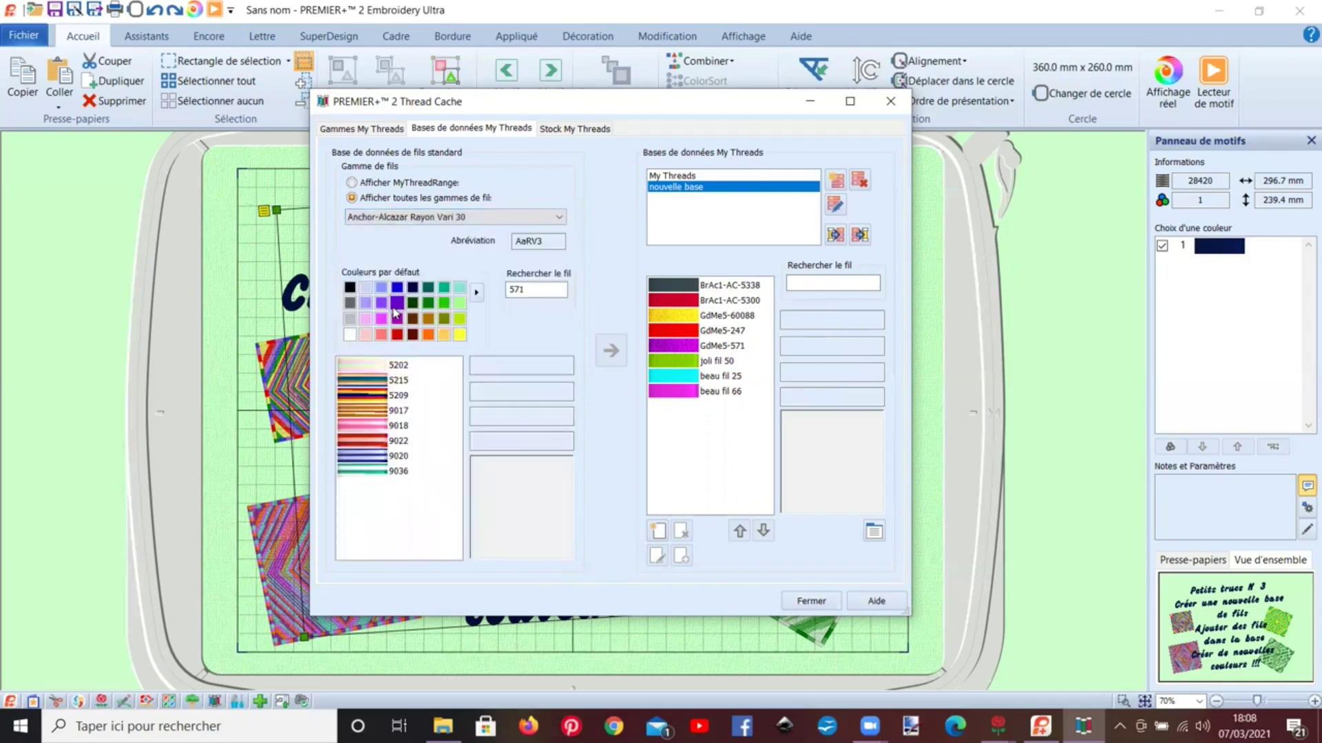
left_click(375, 380)
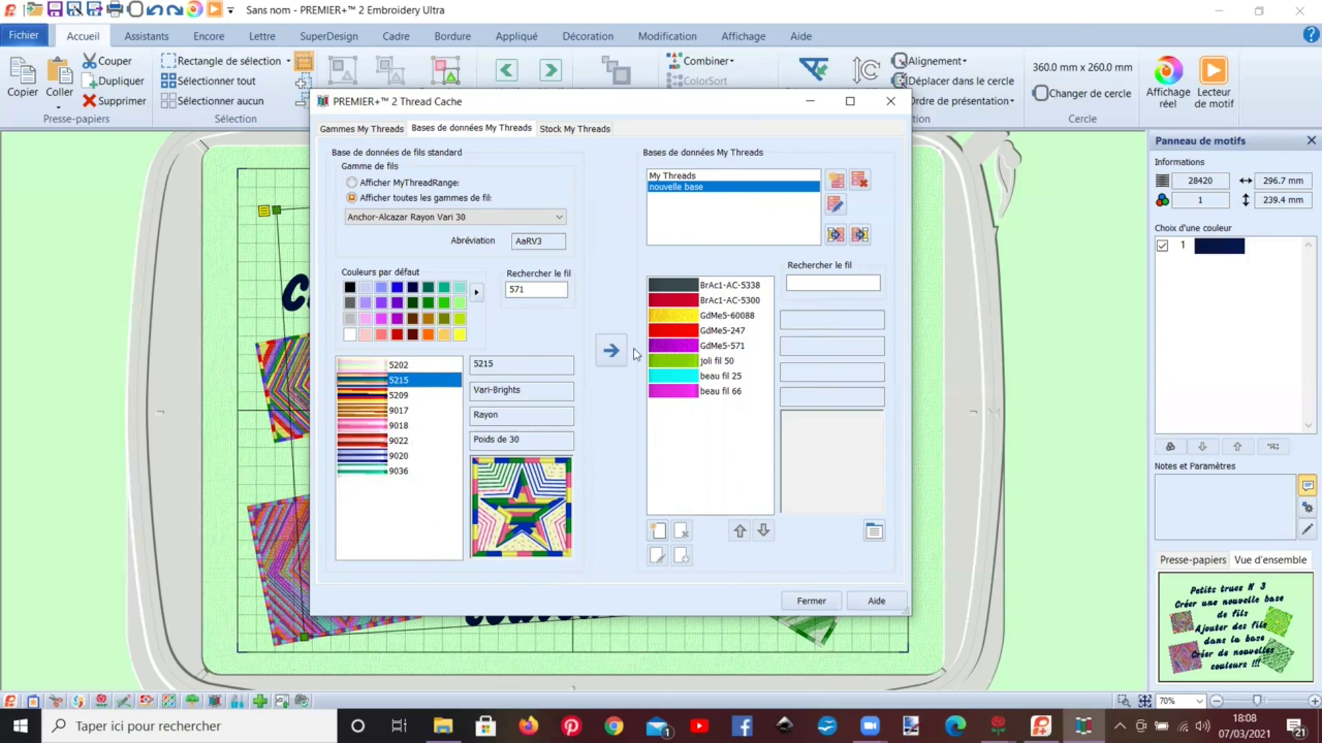
left_click(890, 101)
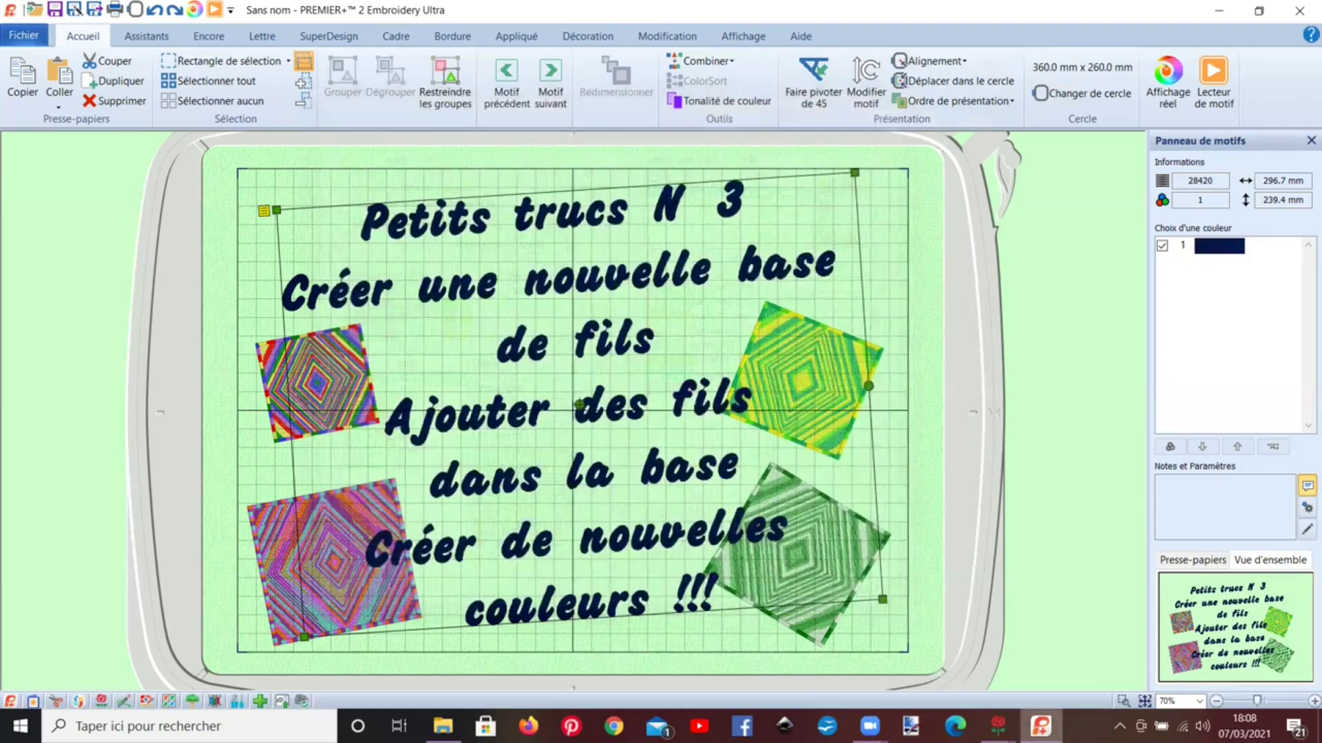
Step: Switch to PREMIER+ 2 Create and shrink the star to about 87.4 mm square, keeping it in the right part of the hoop
mouse_move(1041, 726)
left_click(1078, 682)
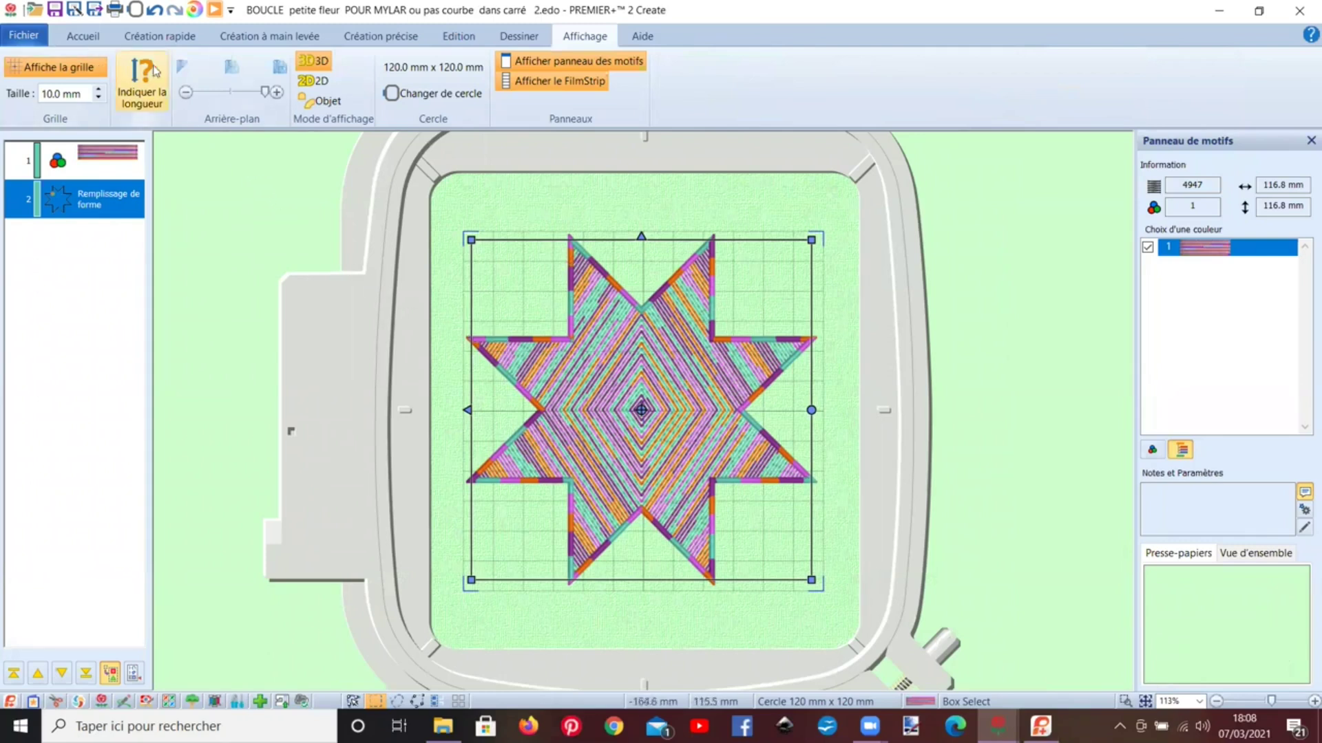
left_click_drag(471, 240, 568, 321)
left_click_drag(626, 440, 635, 381)
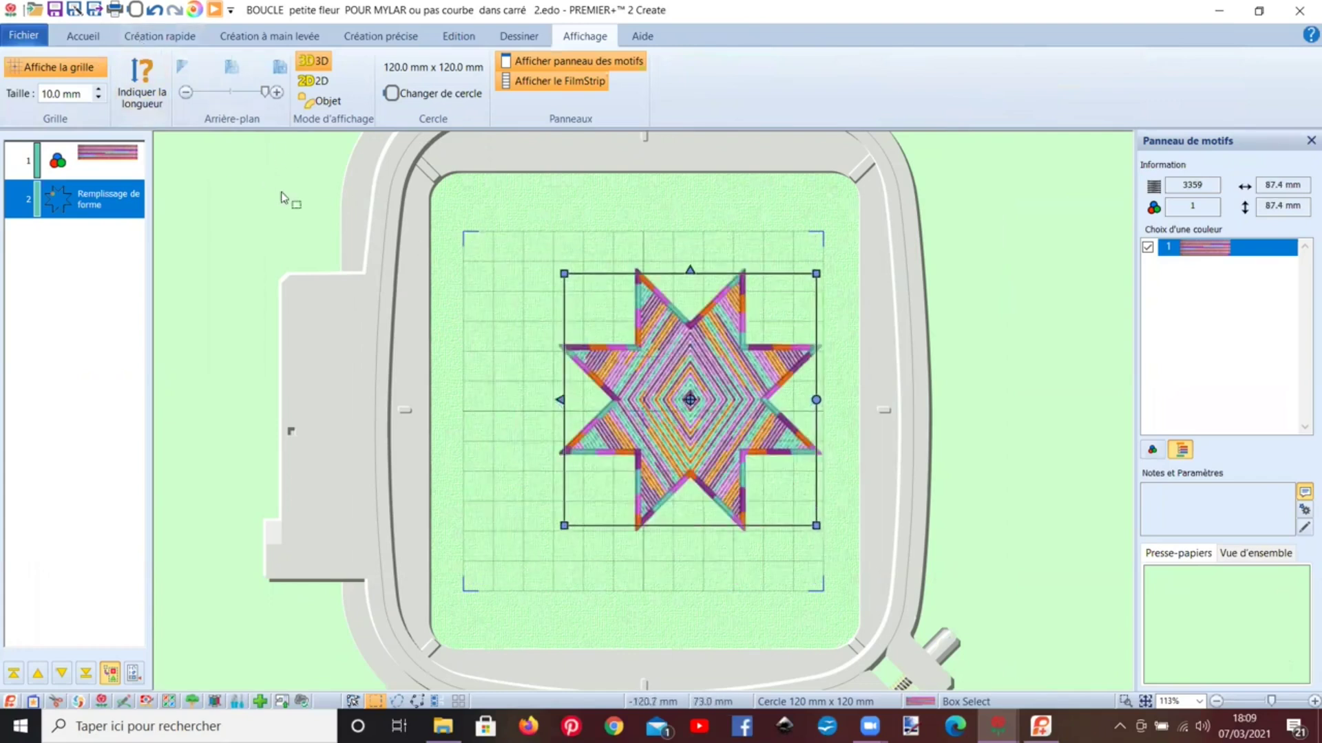
Step: Draw a vertical satin line about 110 mm long beside the star, near the hoop's left edge
left_click(365, 40)
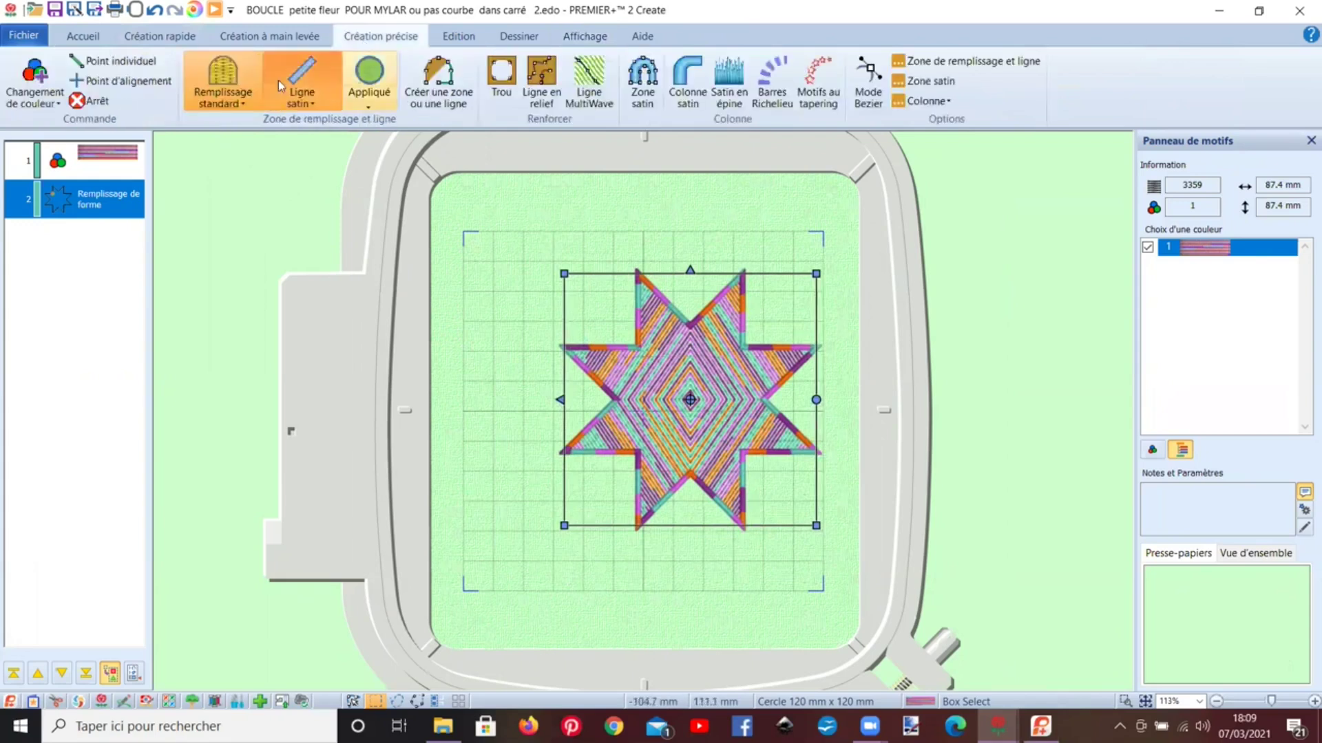
left_click(314, 103)
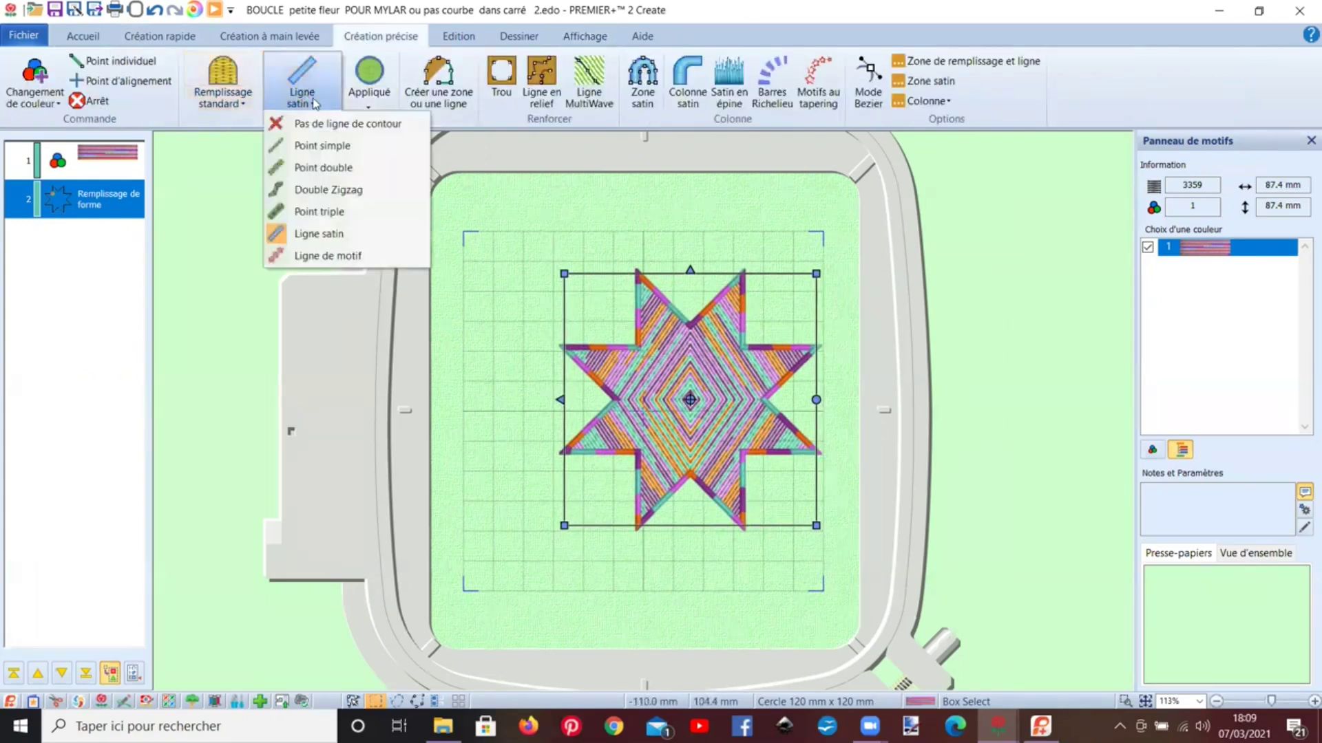
left_click(319, 233)
left_click(435, 105)
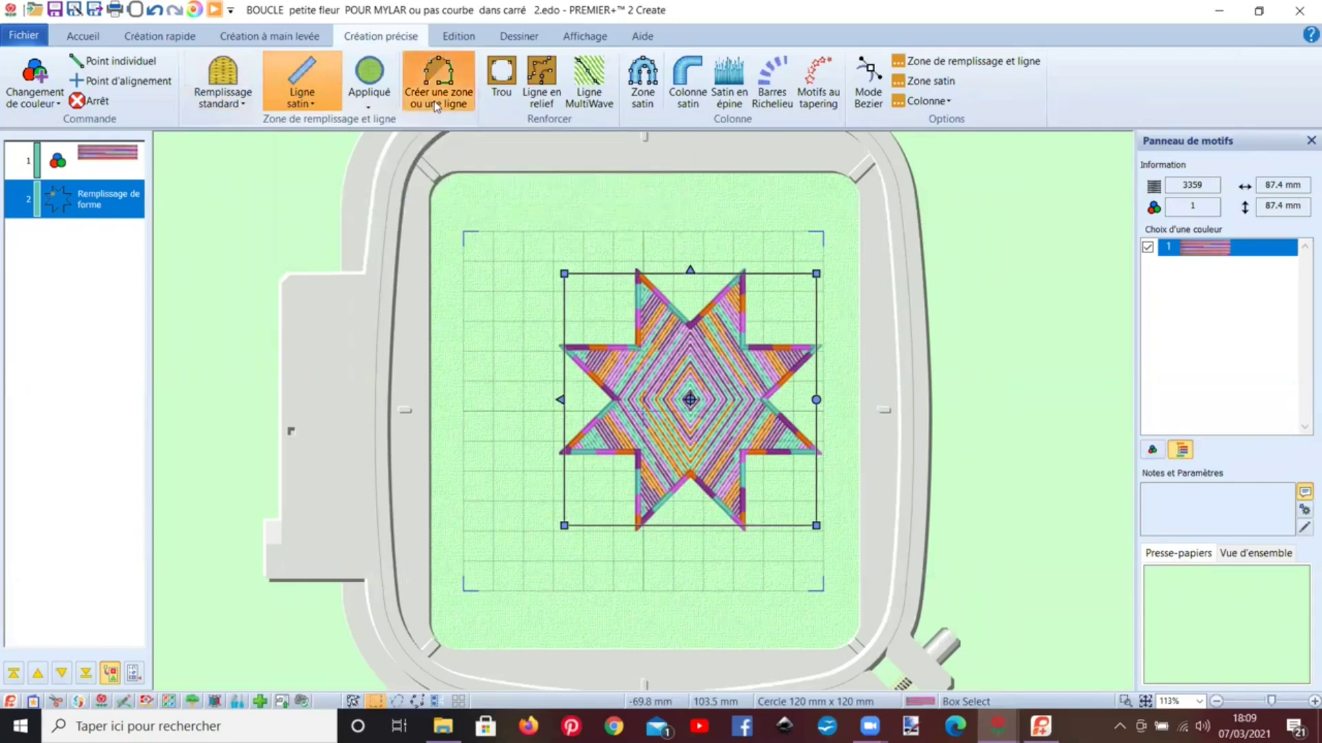
left_click(498, 229)
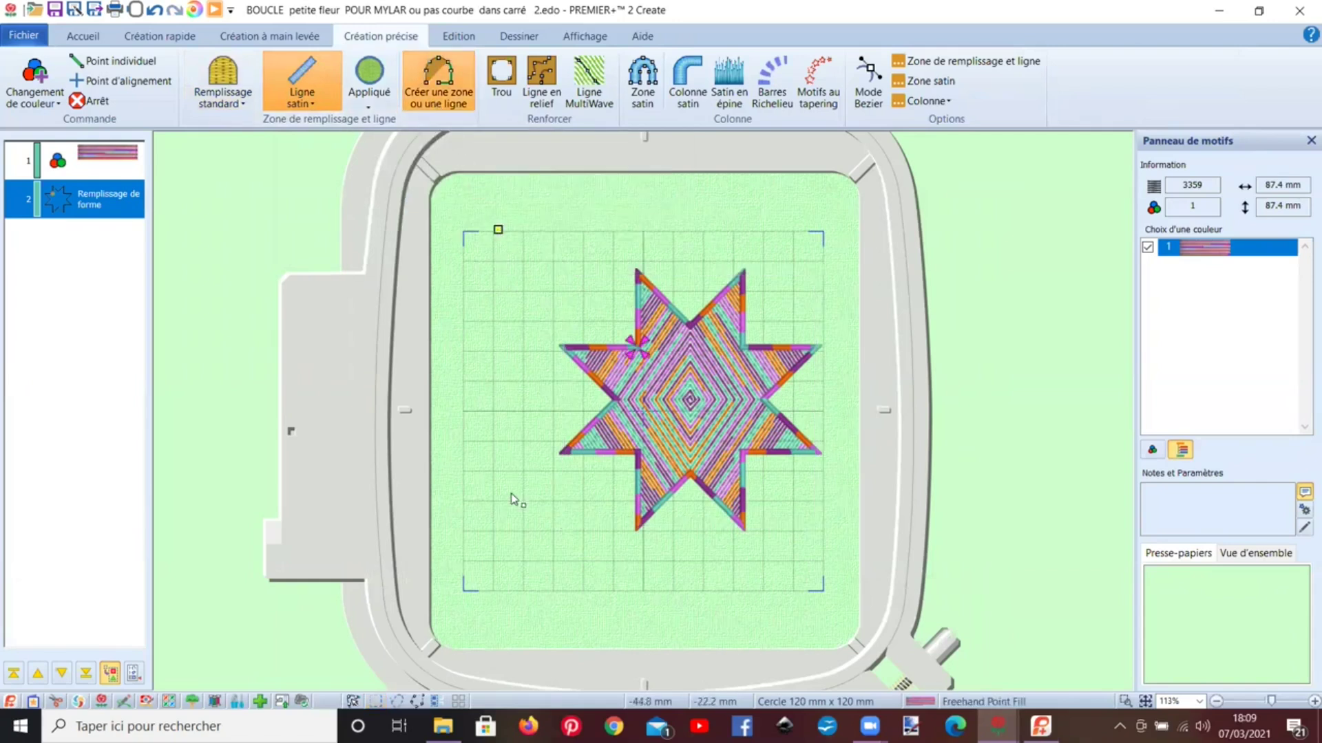
left_click(494, 562)
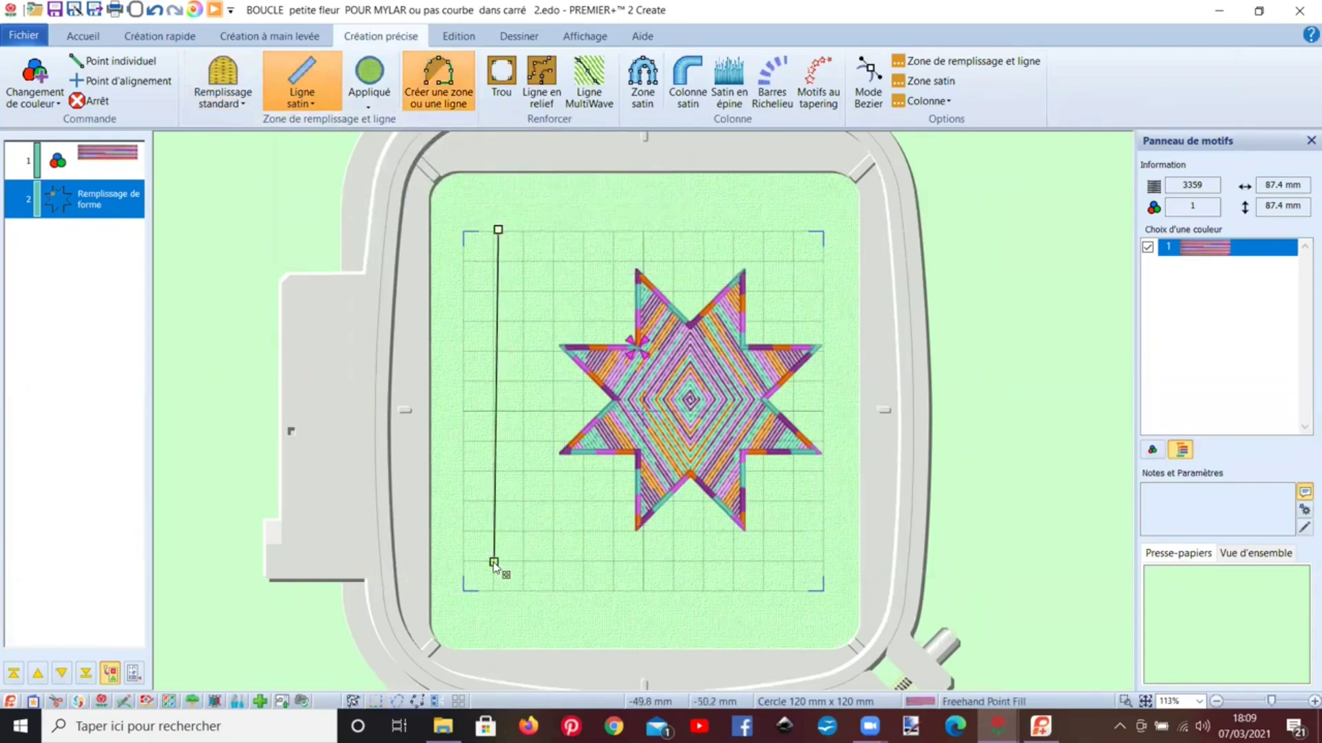
key("Return")
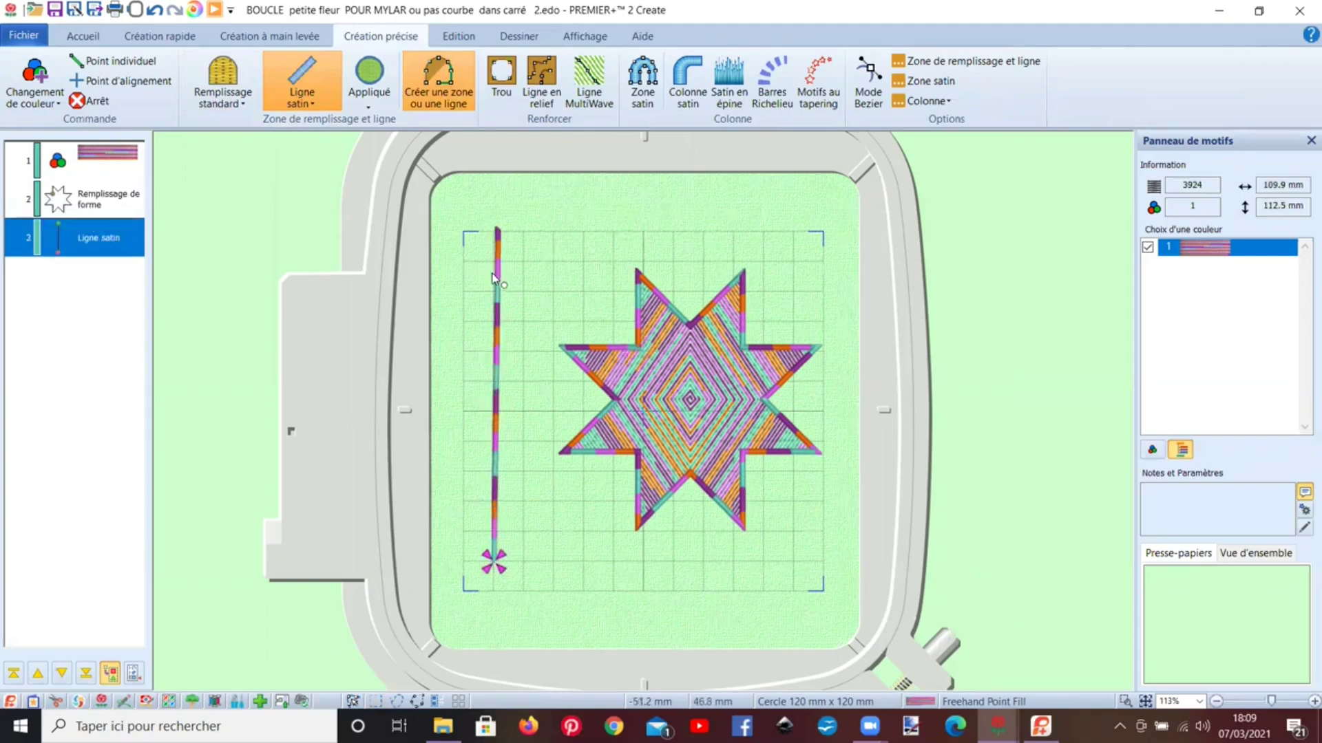
Step: Set the satin line's width to 4.5 mm in its properties and apply the change
left_click(94, 245)
right_click(94, 245)
left_click(171, 552)
left_click_drag(598, 293, 570, 296)
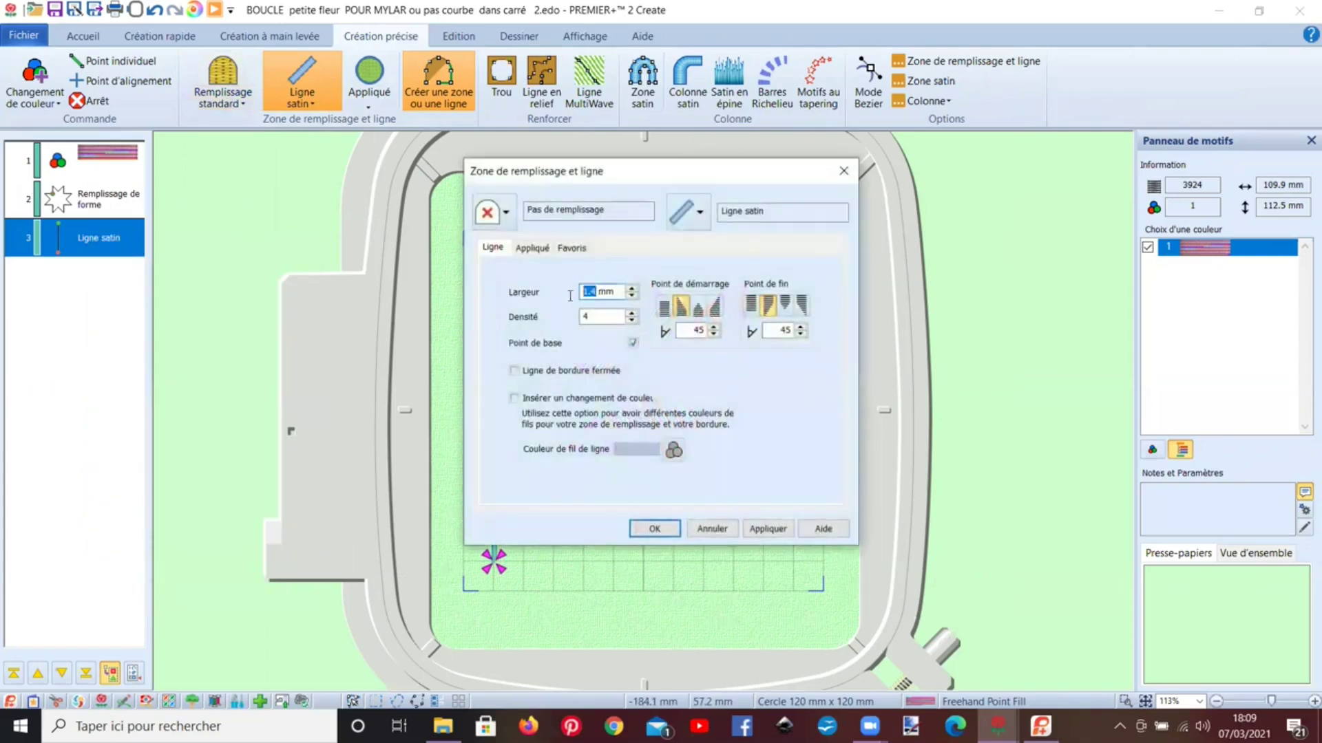
type("4")
left_click(744, 398)
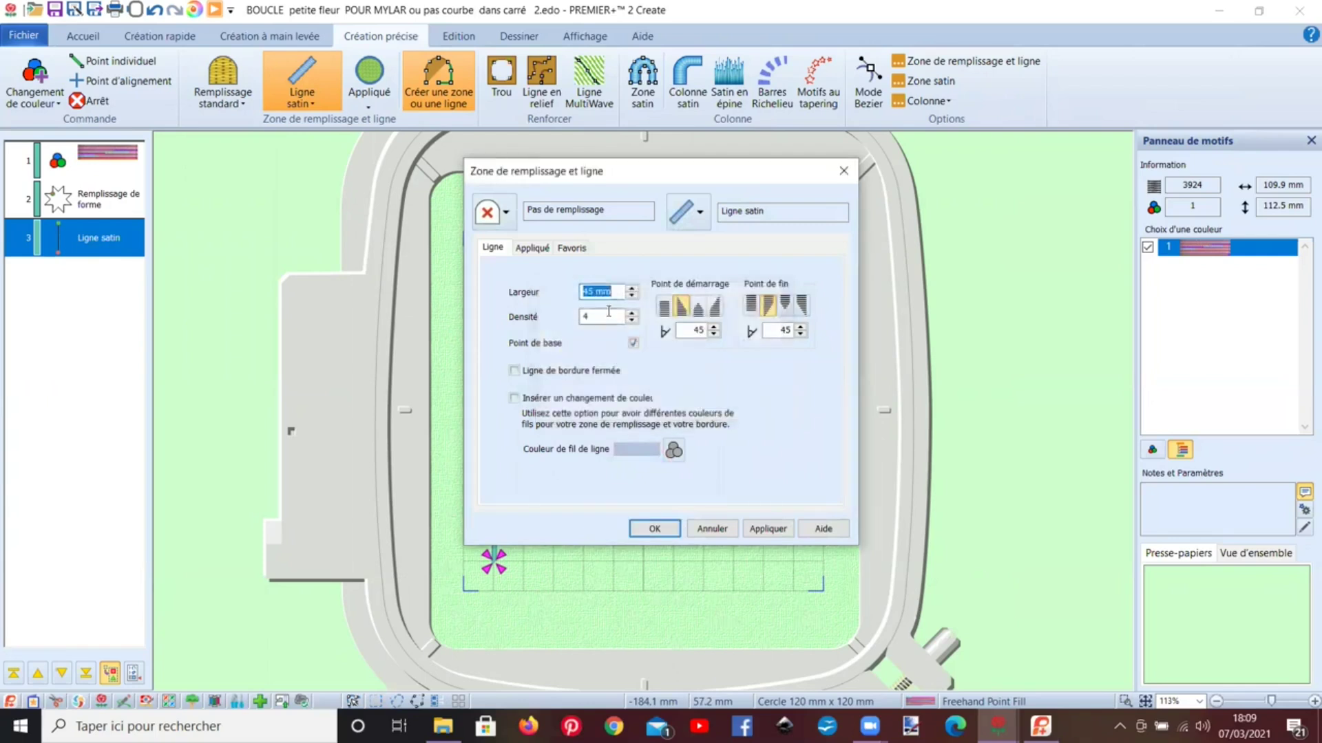
left_click(594, 292)
type("4.5")
left_click(650, 529)
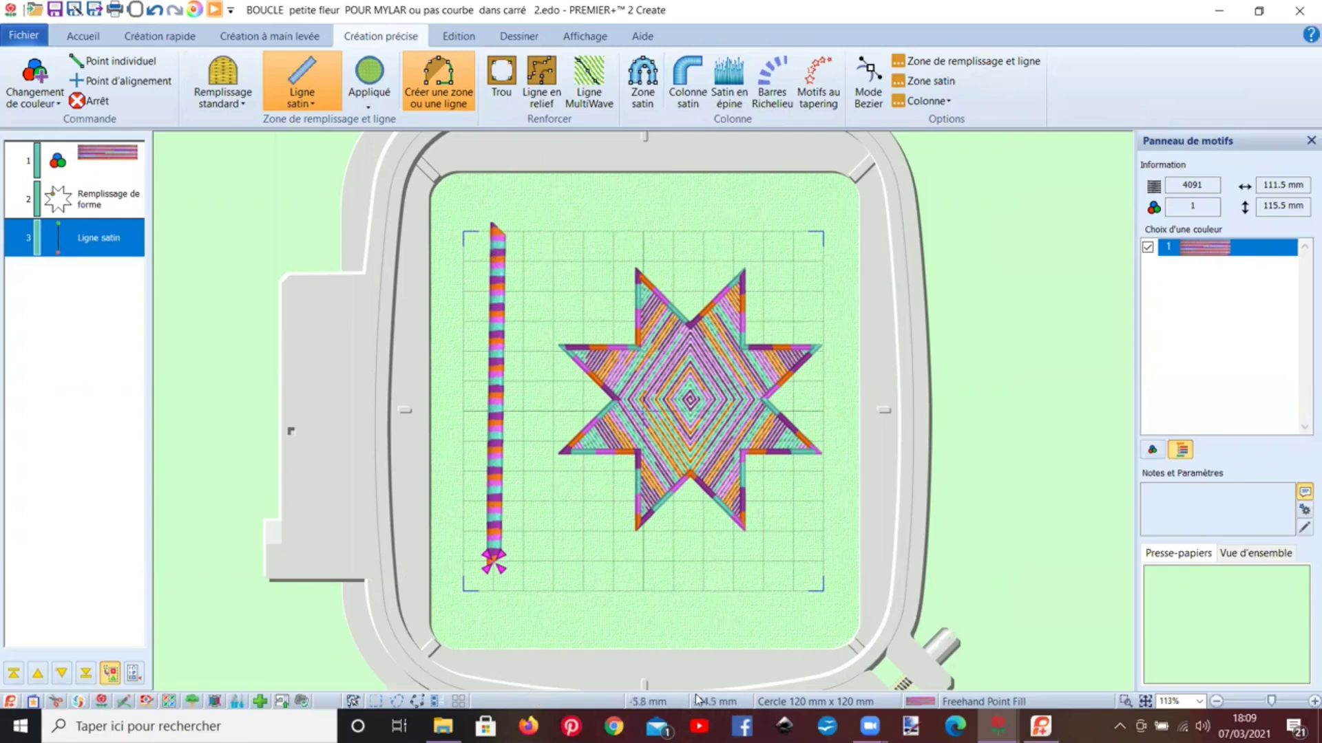
Step: Reopen Thread Cache and add variegated thread SuCV0-4082 from My Threads to the "nouvelle base" database
left_click(214, 702)
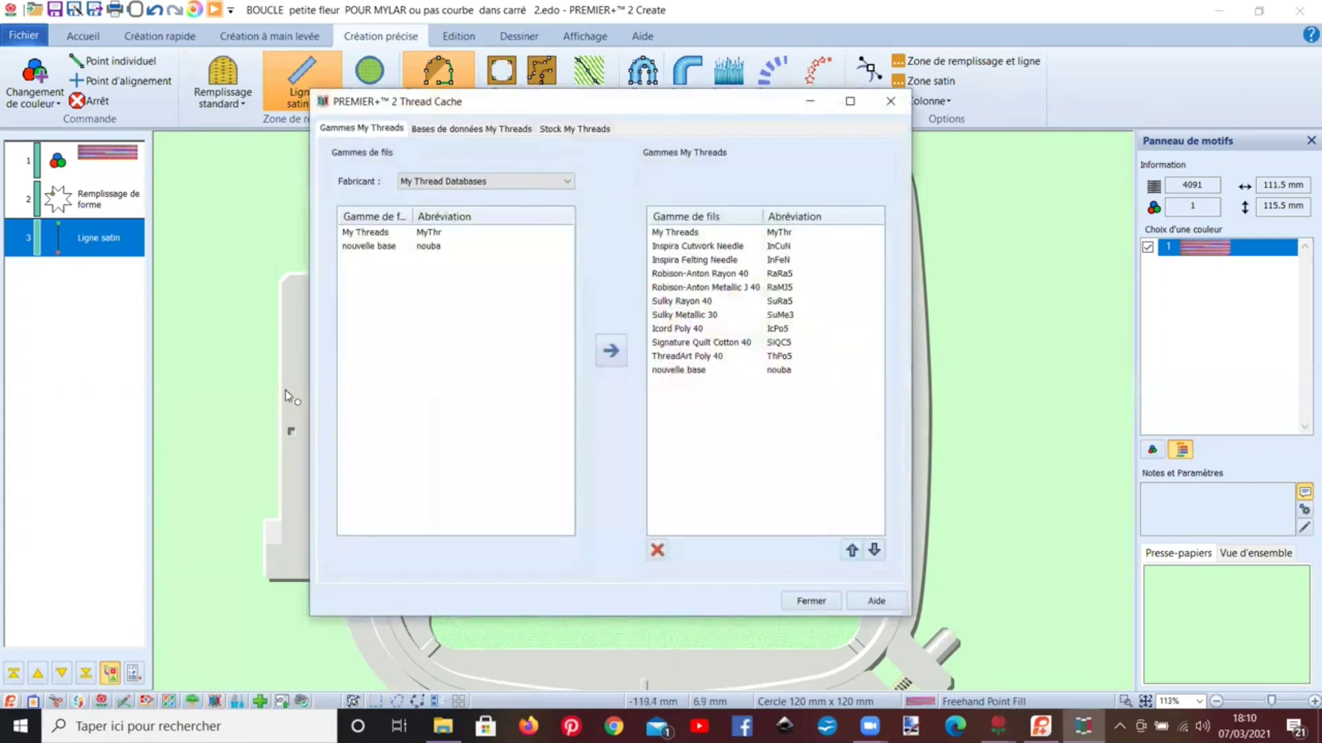
left_click(473, 129)
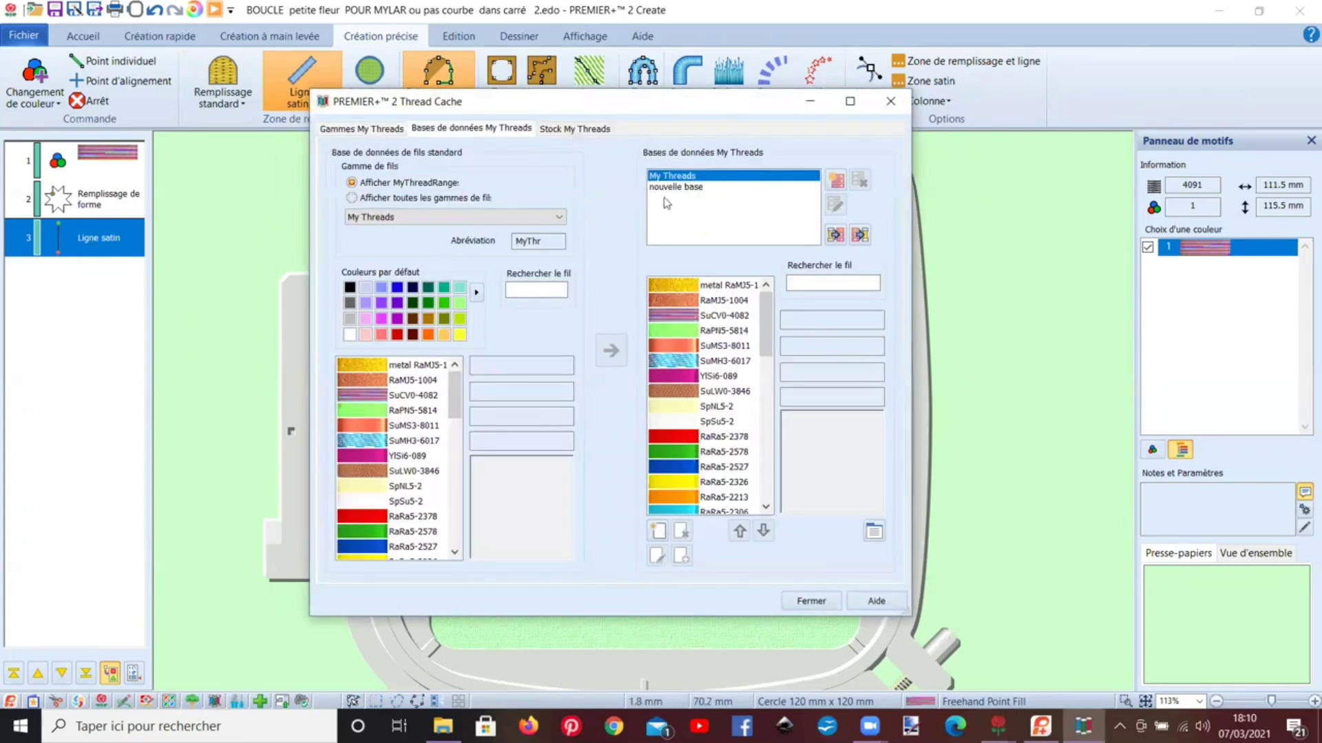
left_click(668, 187)
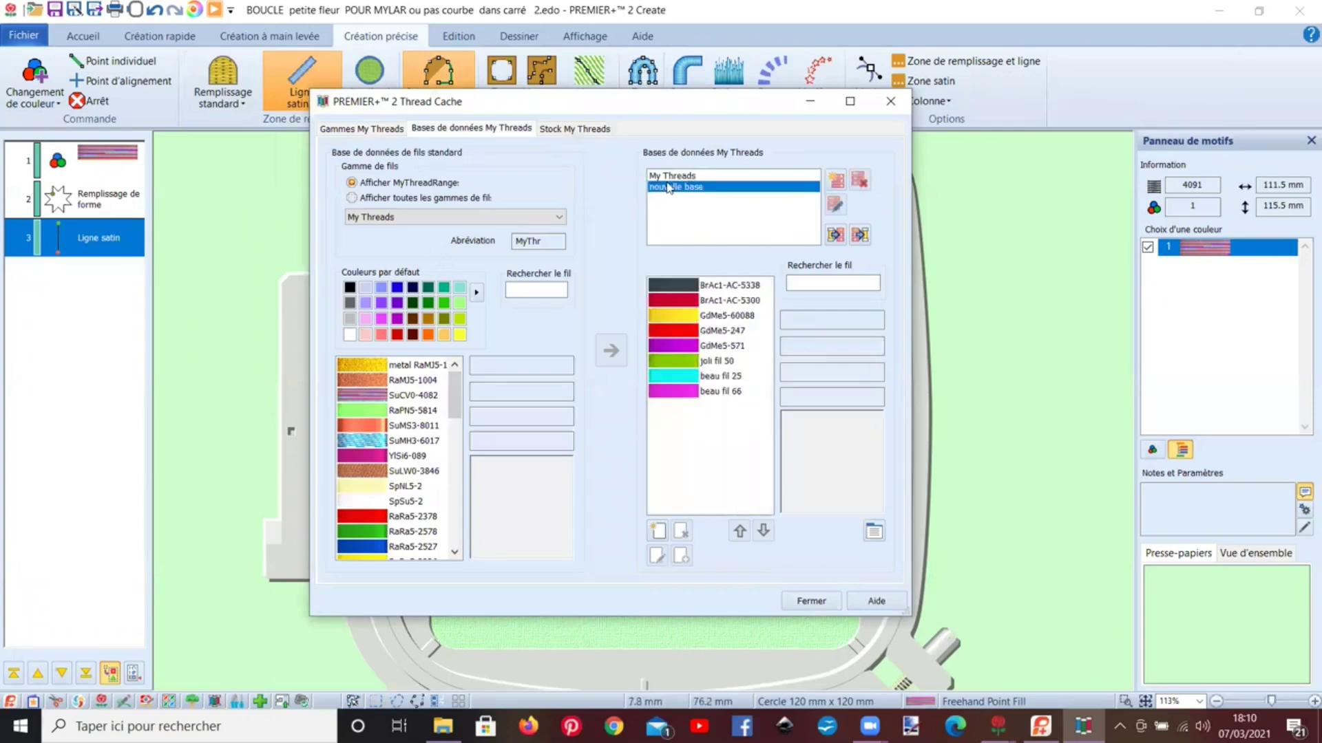
left_click(375, 396)
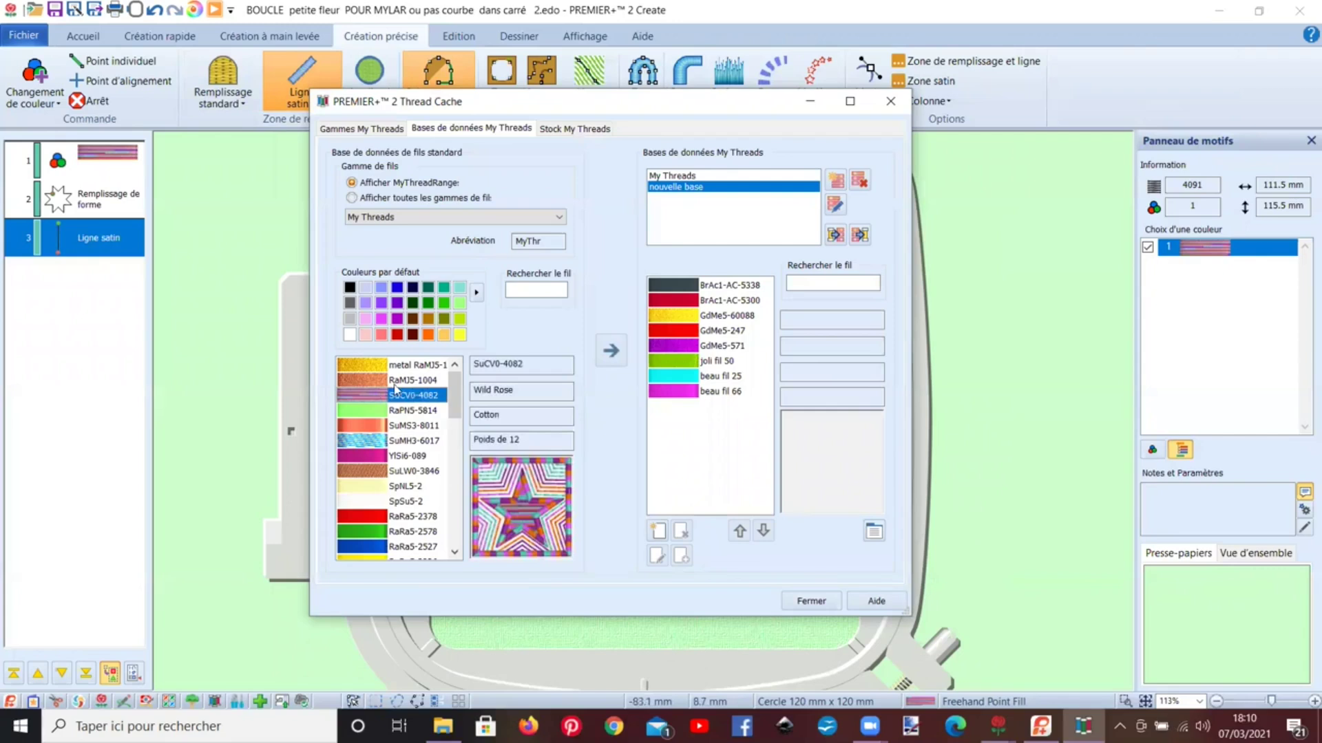
left_click(610, 351)
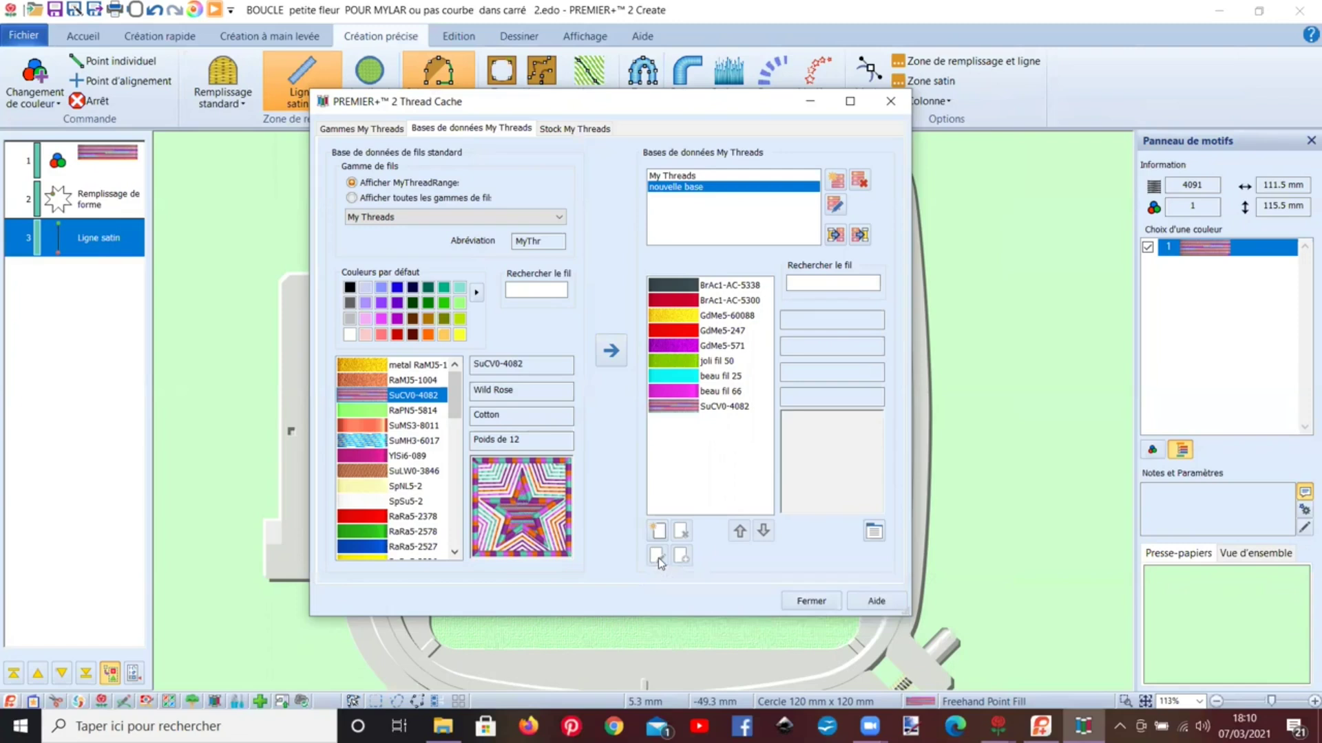
Step: Edit thread SuCV0-4082 in "nouvelle base" and change its thread number to "beau vari 10"
left_click(662, 408)
left_click(656, 532)
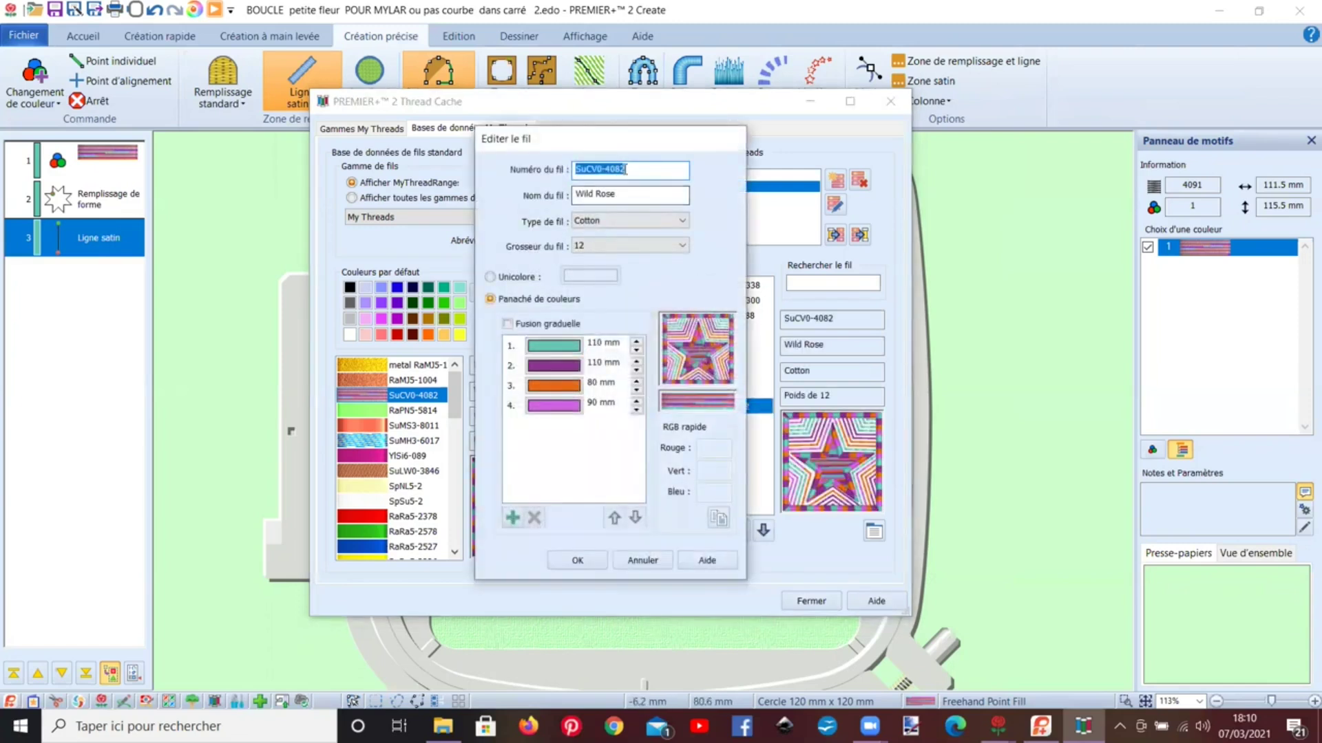
type("beau vari 10")
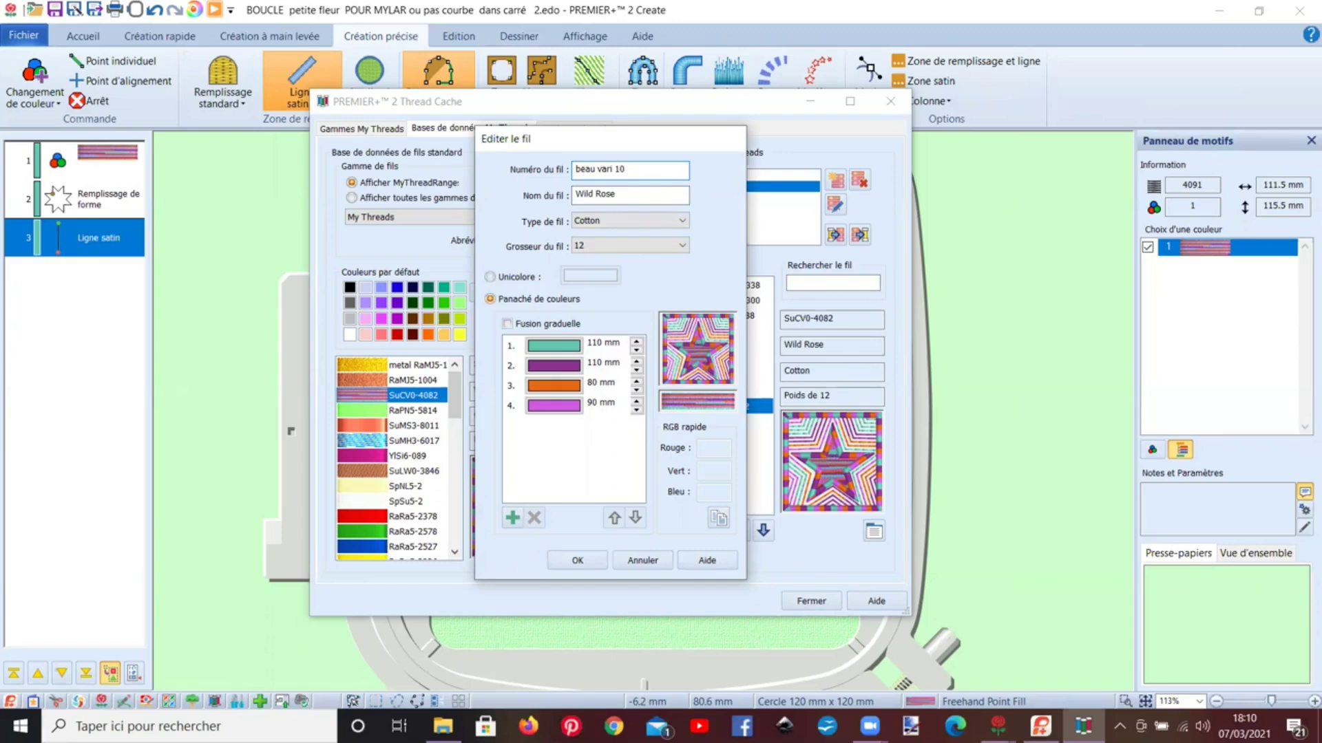
Step: Confirm the thread edit, switch back to the embroidery design in PREMIER+ 2 Create and open the colour selection for its variegated colour 1
left_click(577, 559)
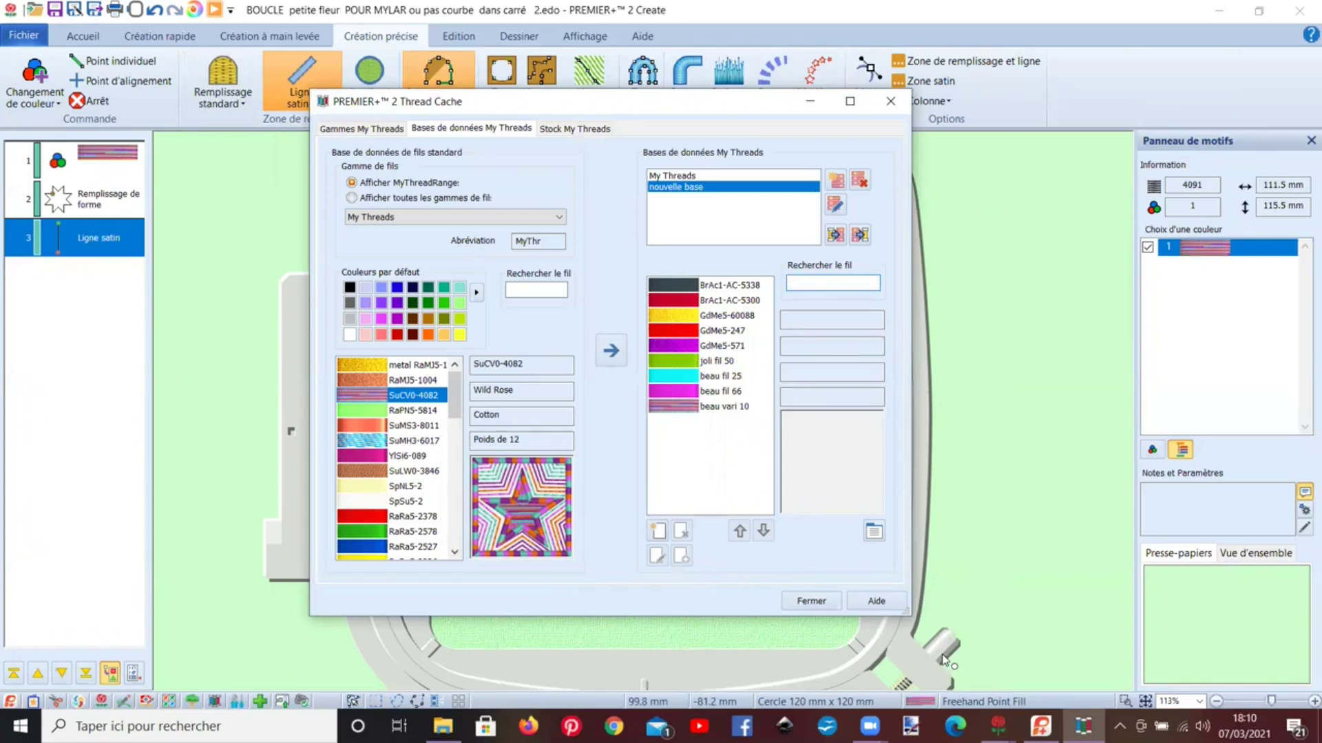
mouse_move(997, 726)
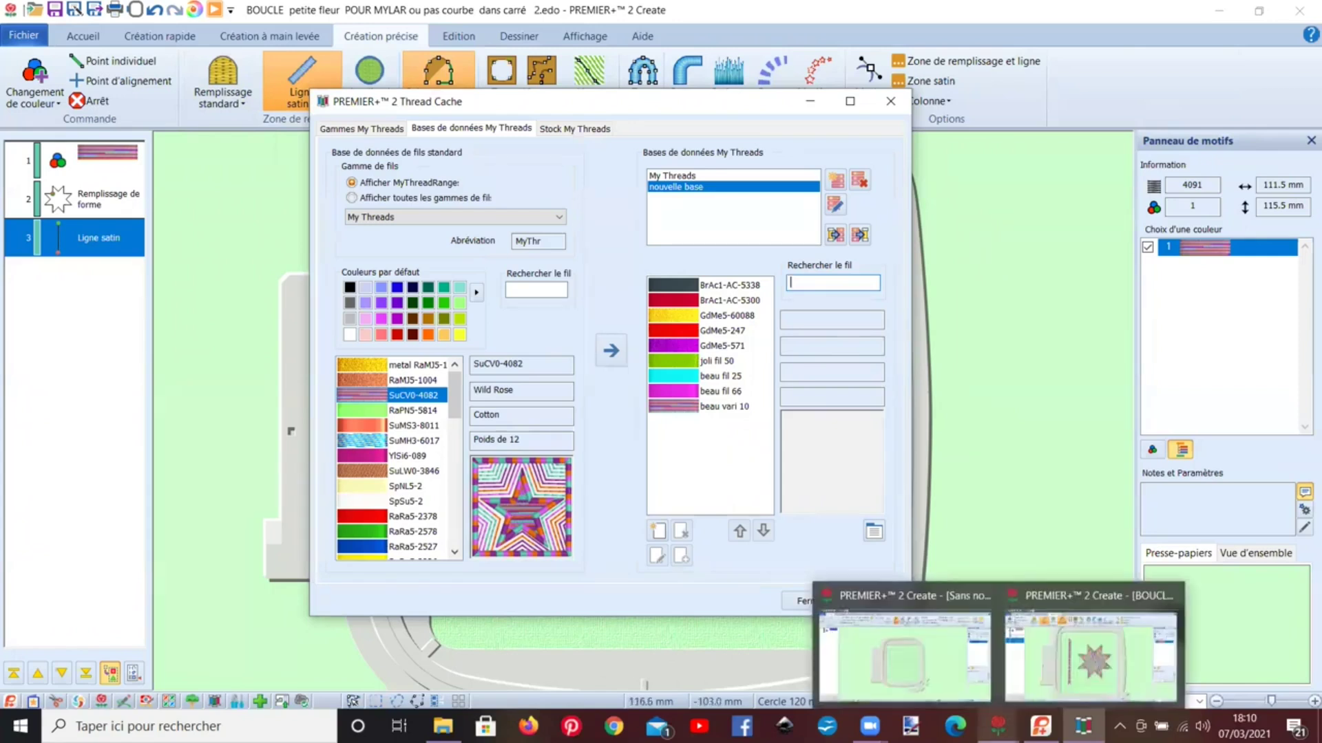
left_click(1032, 616)
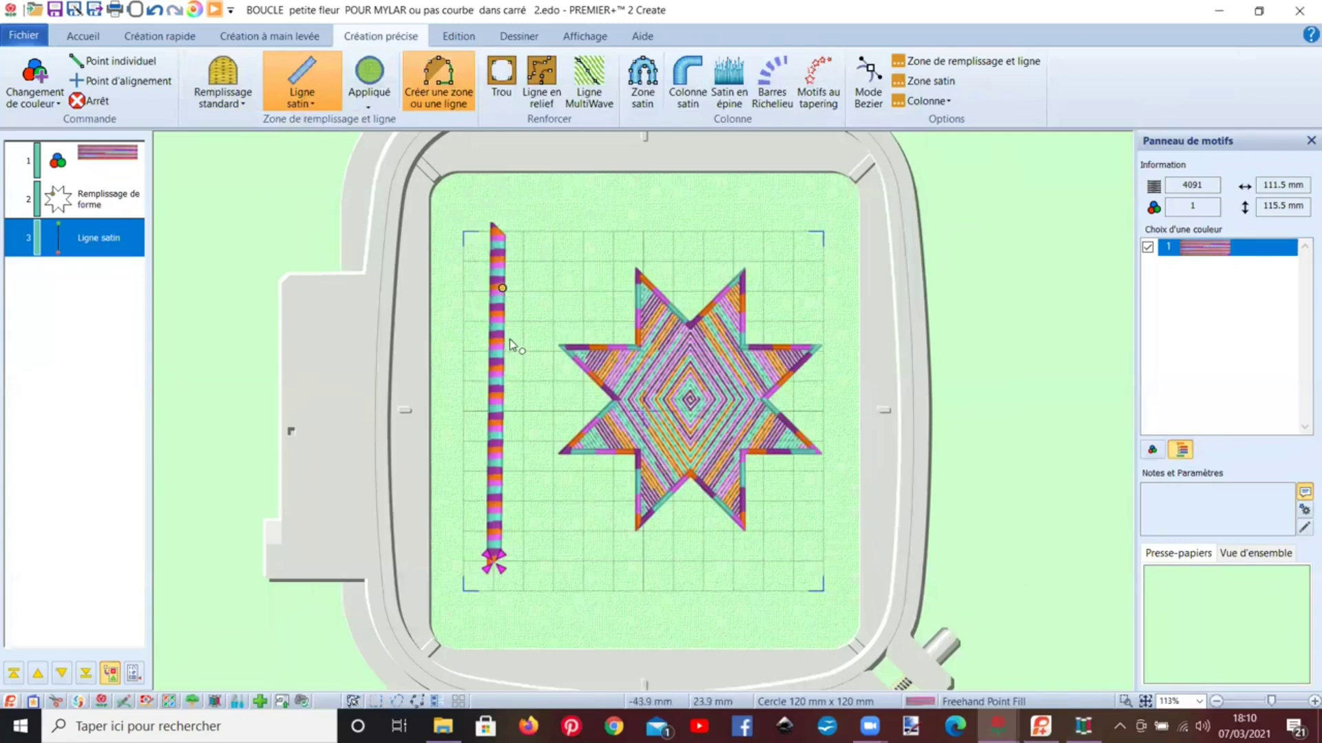
left_click(1208, 248)
double_click(1209, 247)
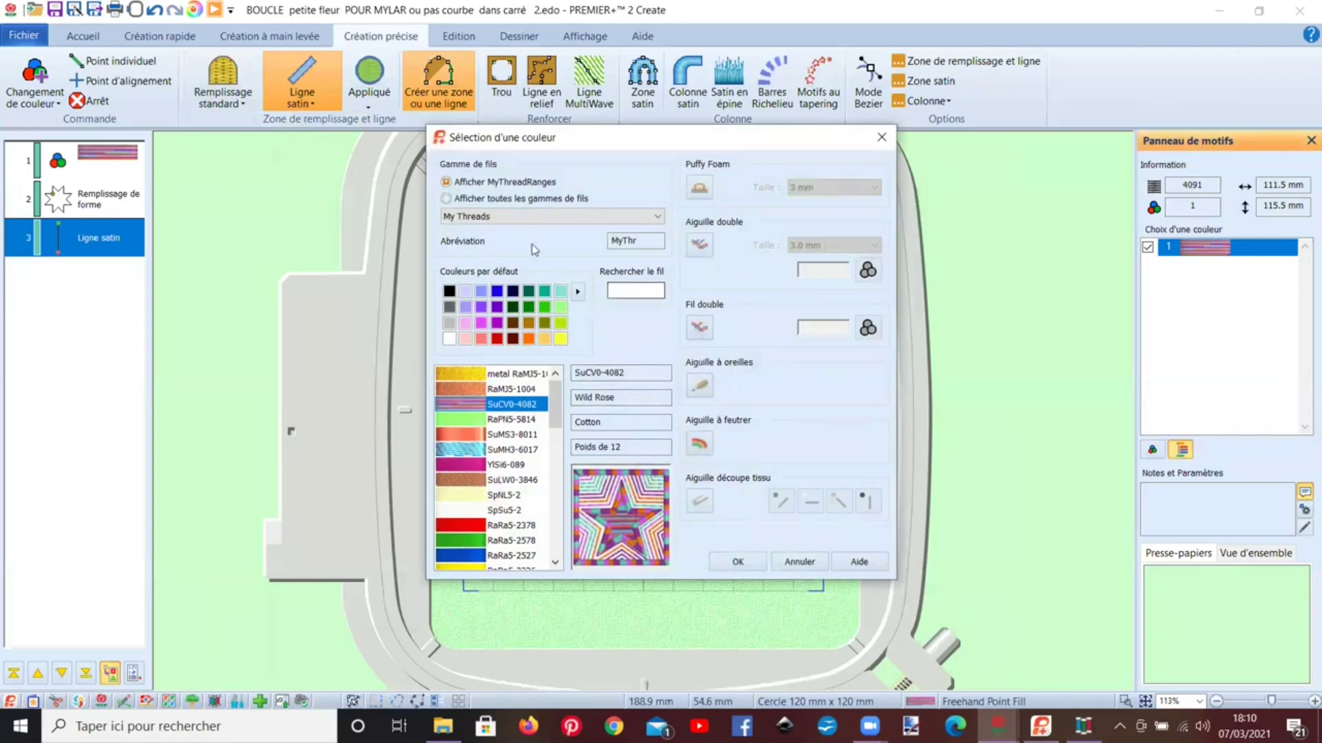
Step: Show all thread ranges in the colour selection and choose the "nouvelle base" range
left_click(467, 218)
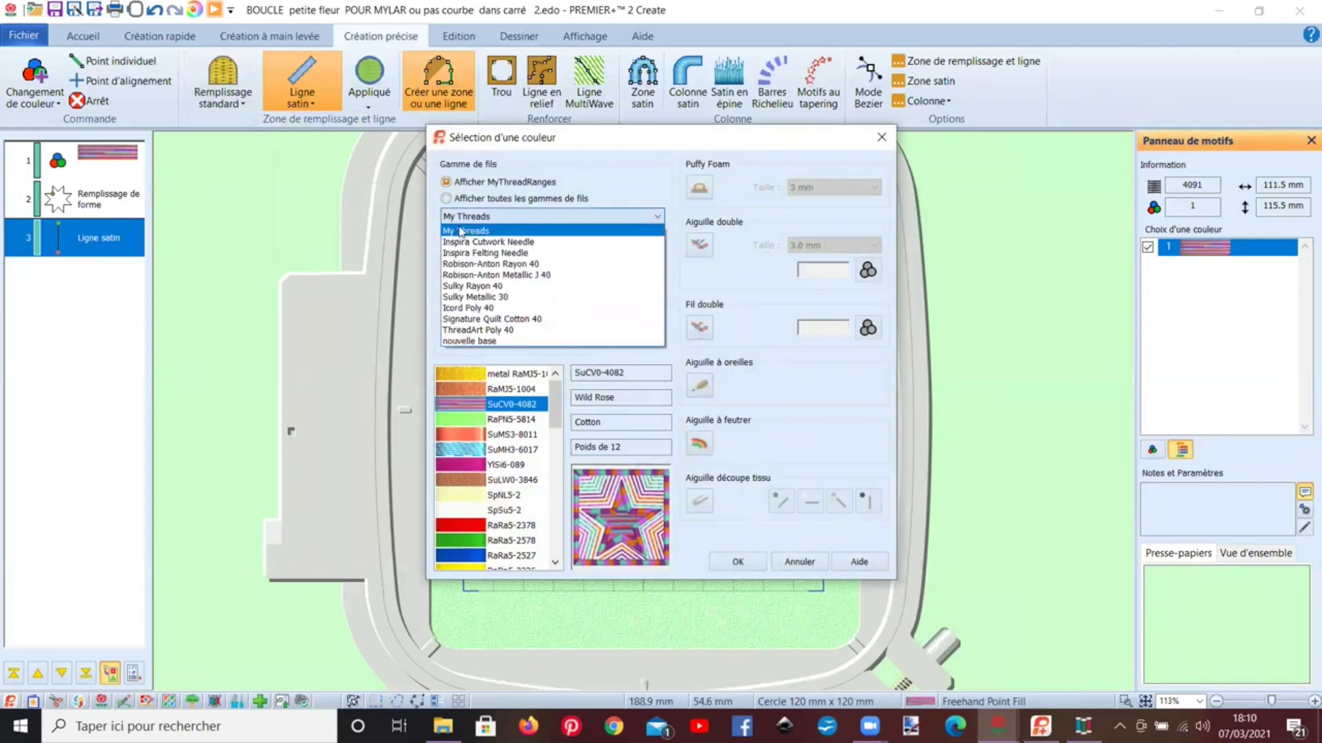
left_click(461, 231)
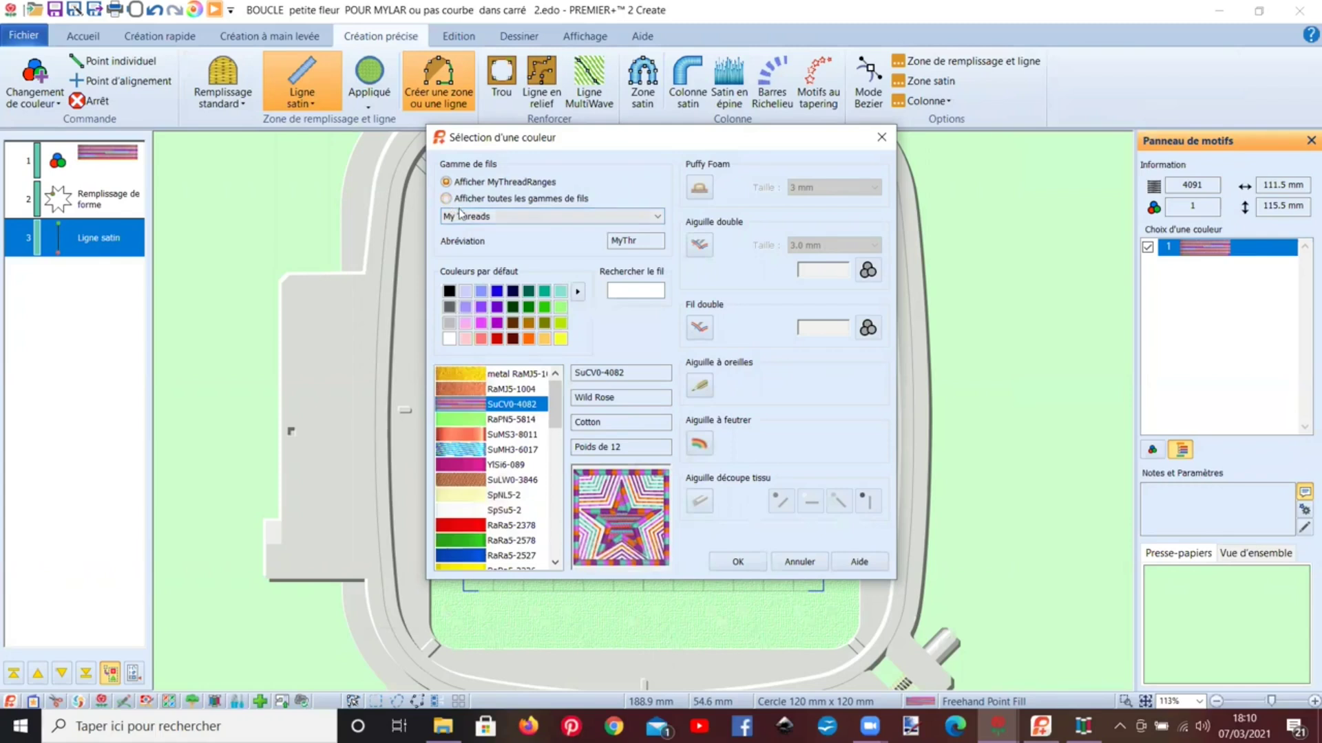
left_click(461, 217)
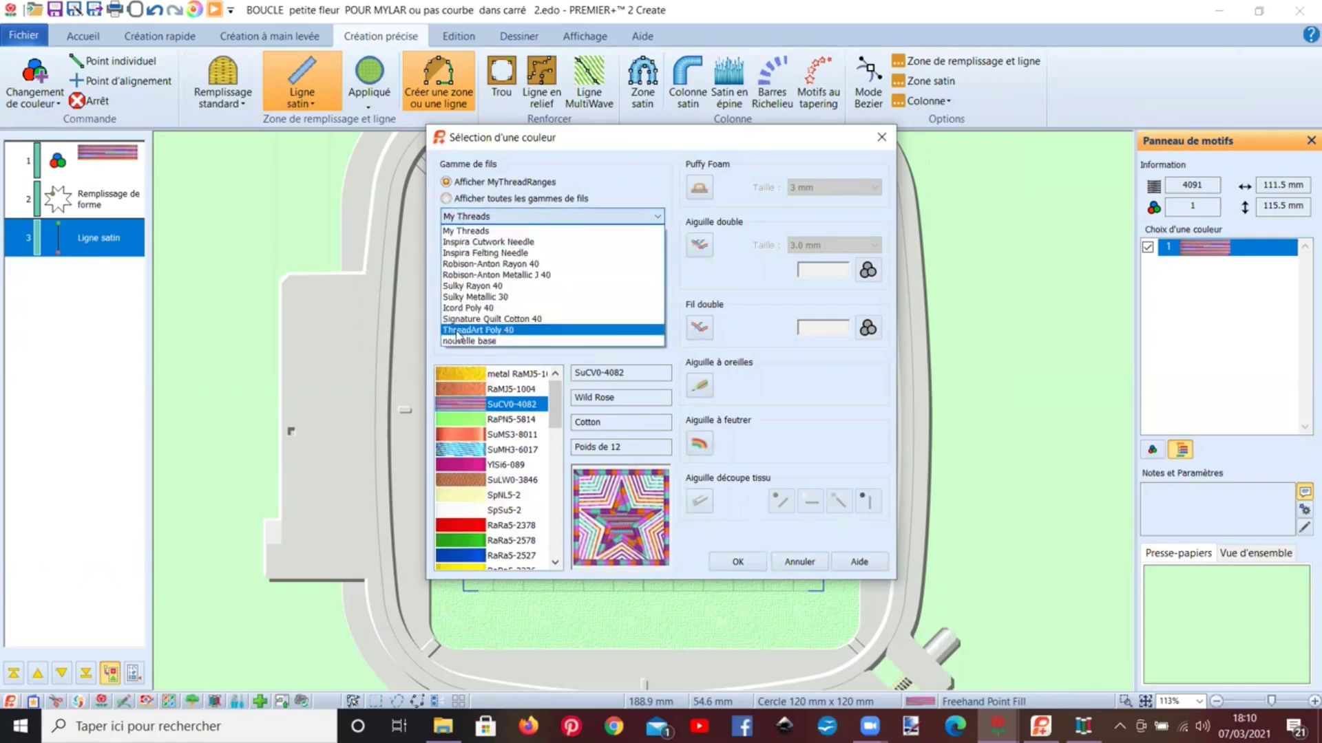
left_click(471, 232)
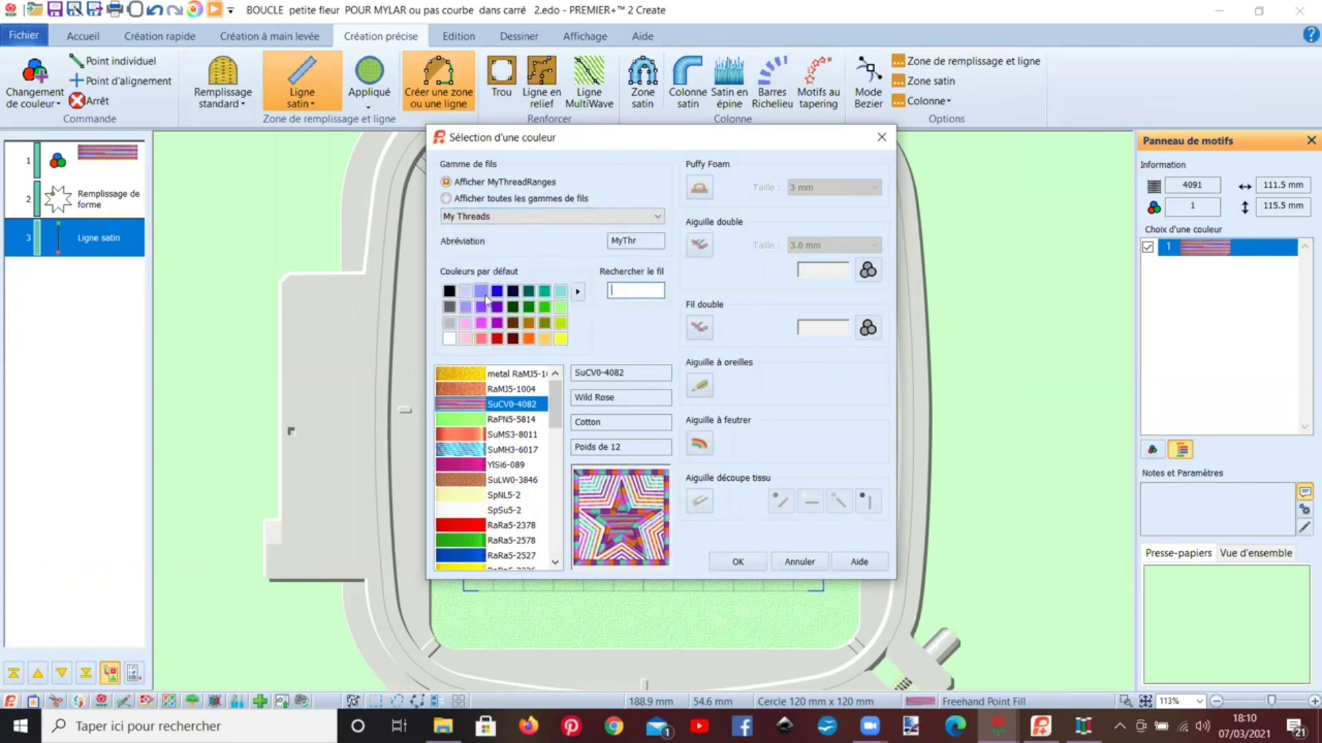
left_click(447, 198)
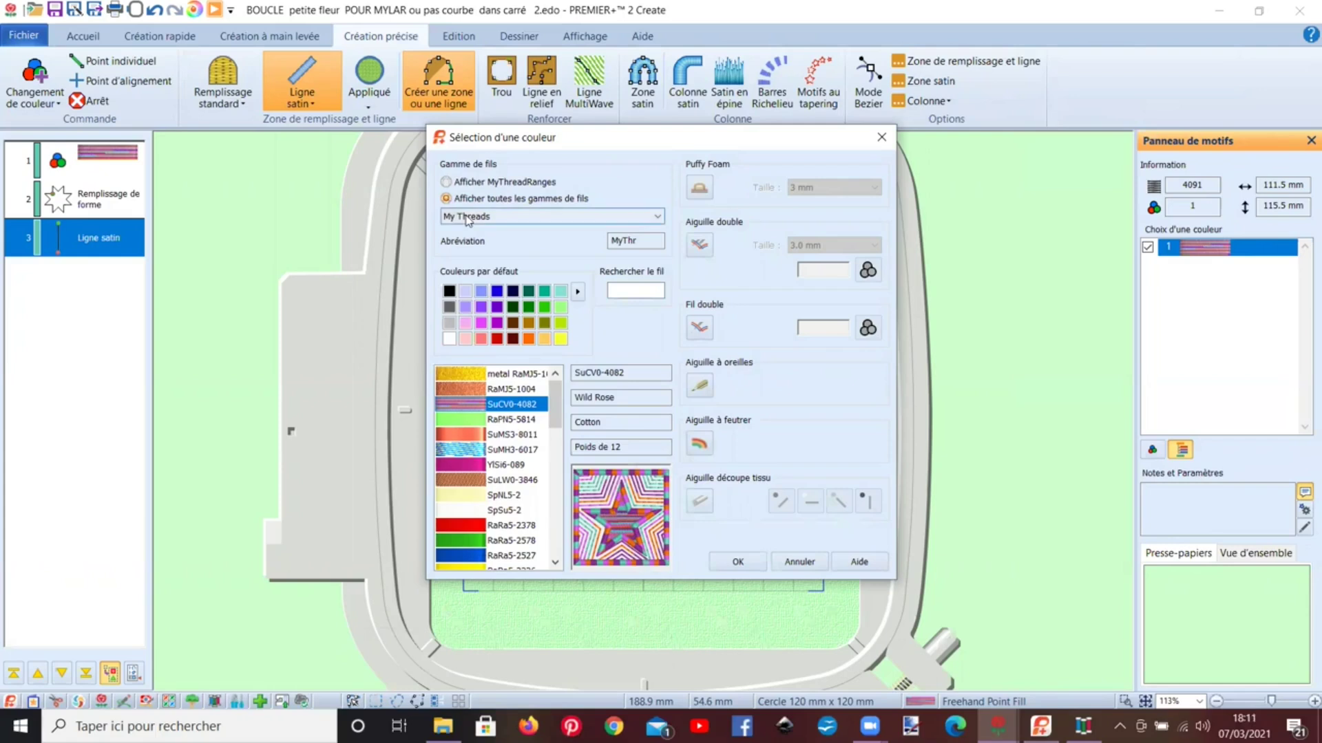
left_click(468, 219)
left_click(480, 242)
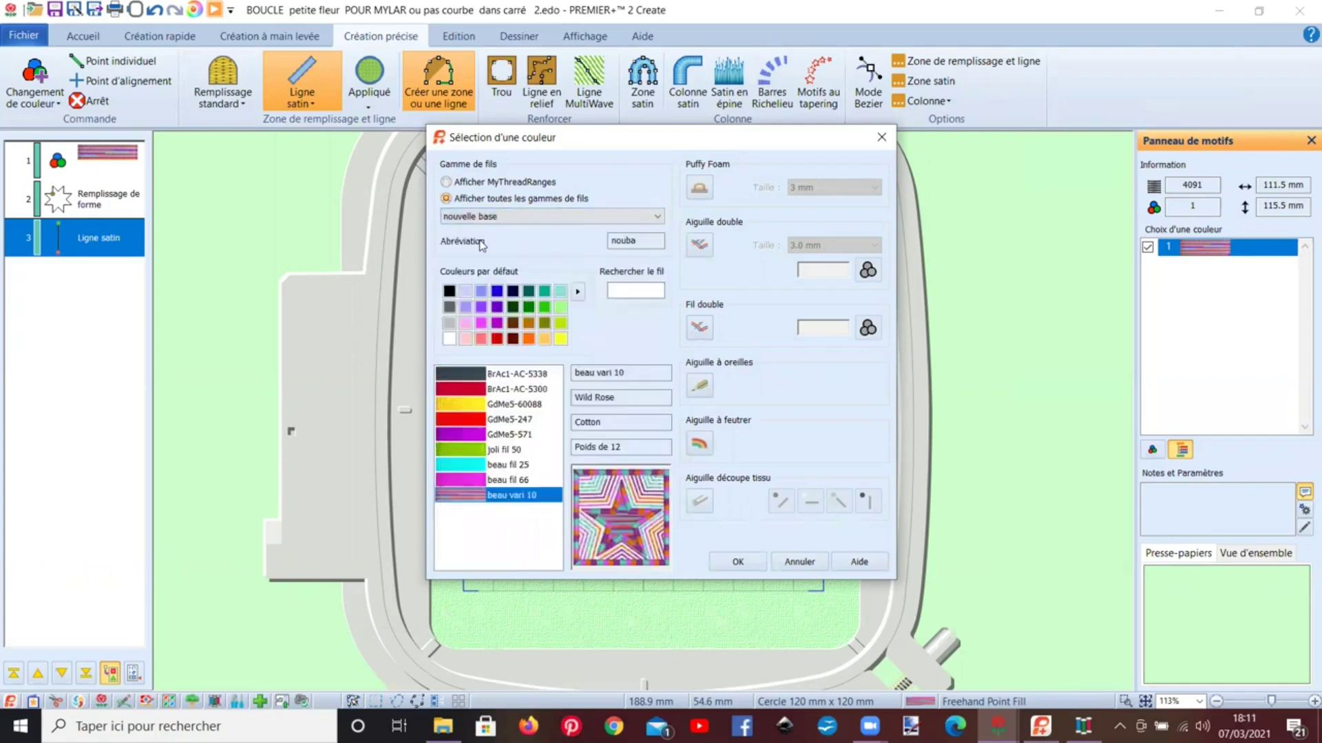
Step: Check the variegated thread's number in Thread Cache, search the range for "beau vari 10" and apply that thread to the design
left_click(619, 292)
type("beau fil 10")
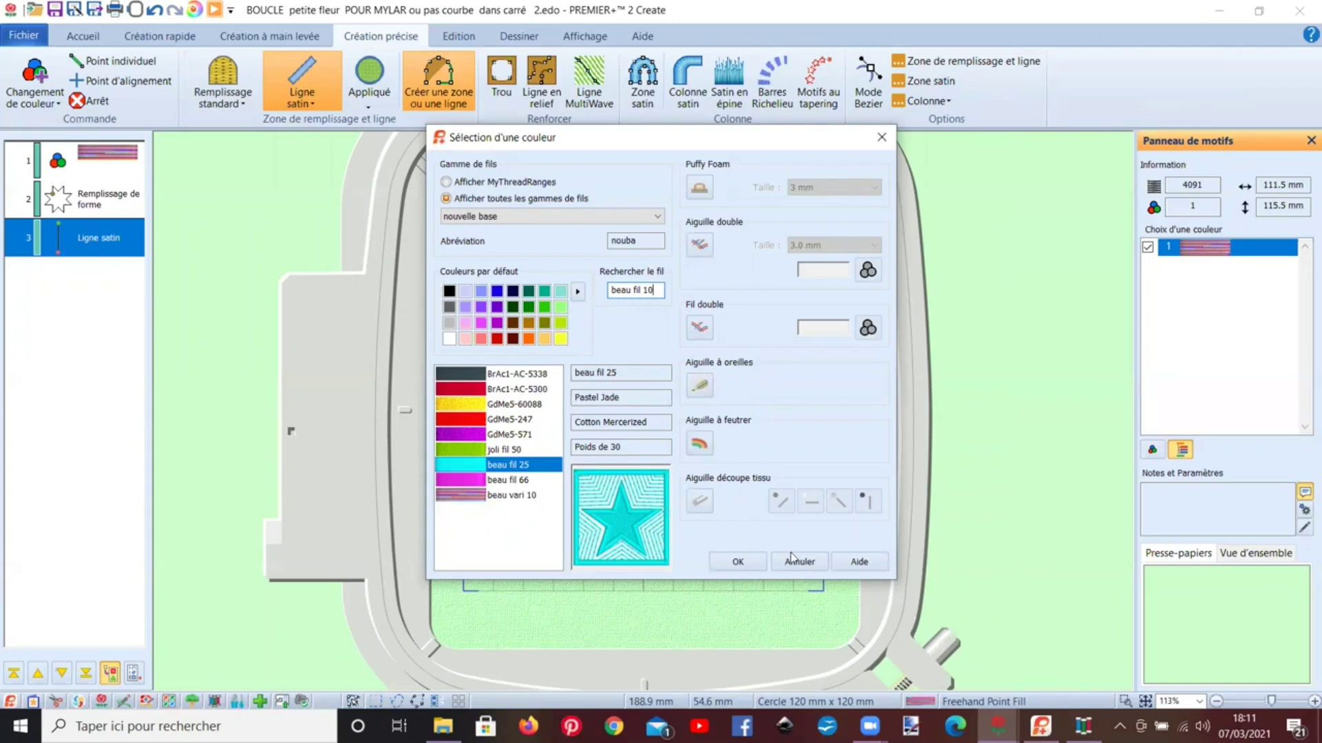
left_click(1083, 726)
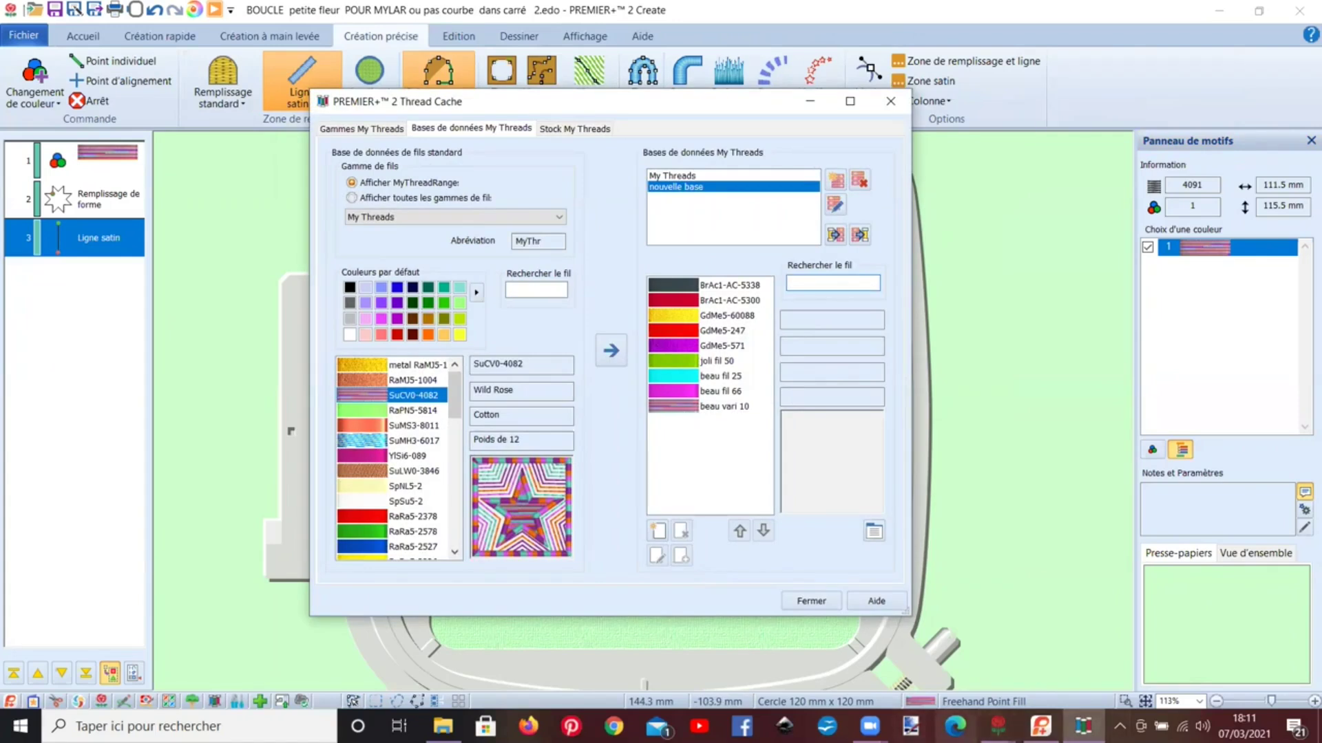
mouse_move(1082, 726)
left_click(1042, 685)
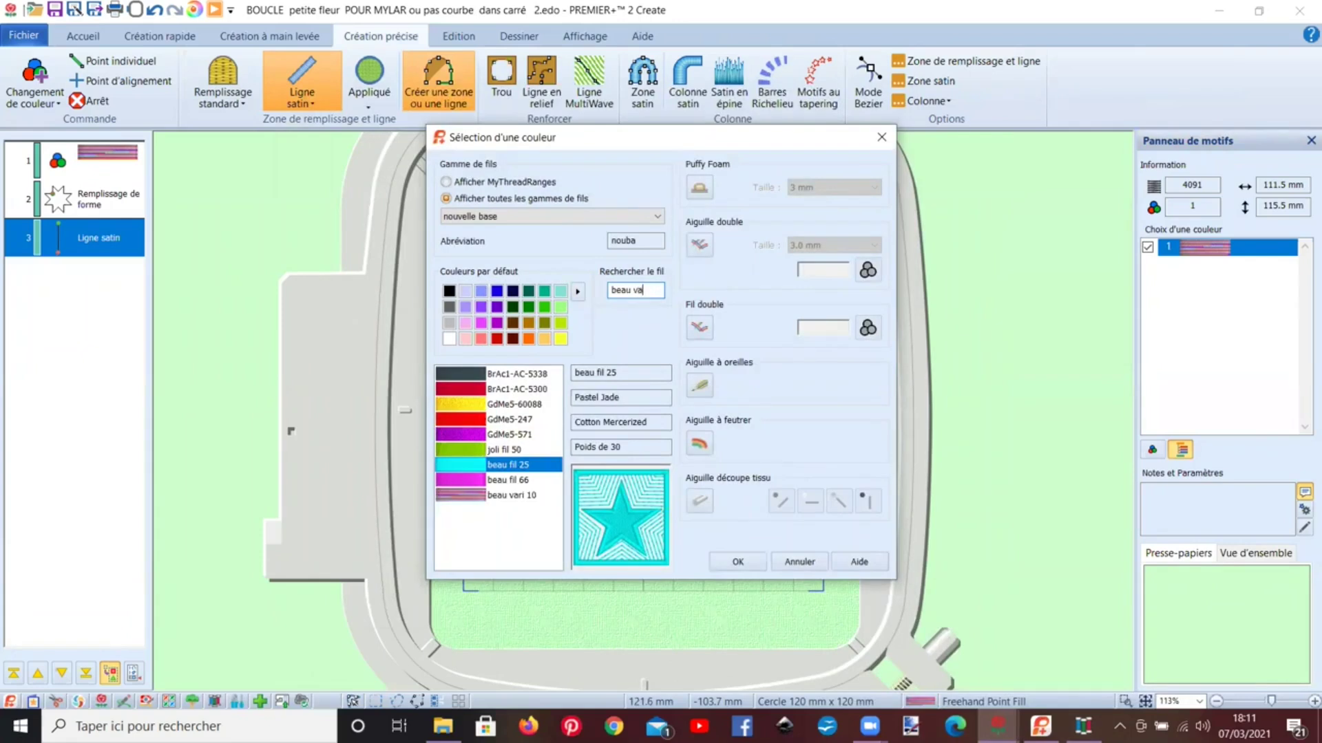
key("Return")
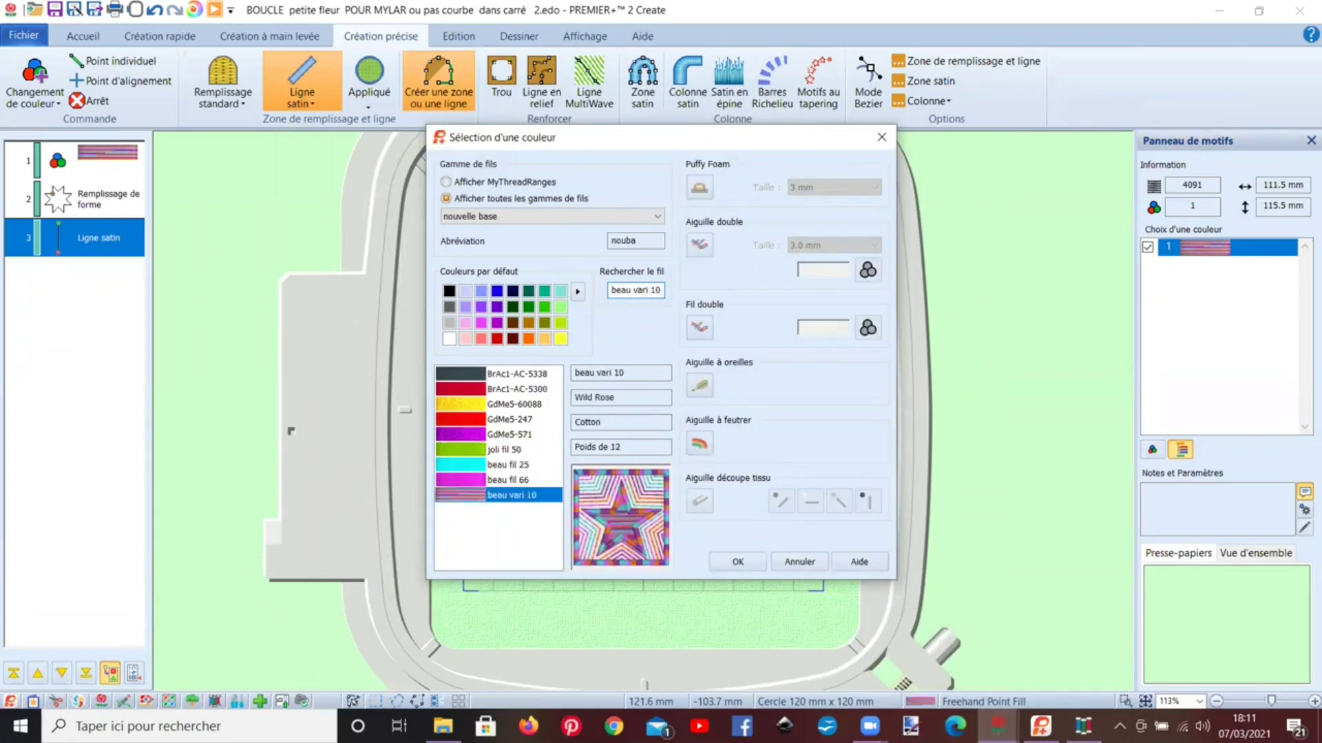
left_click(762, 565)
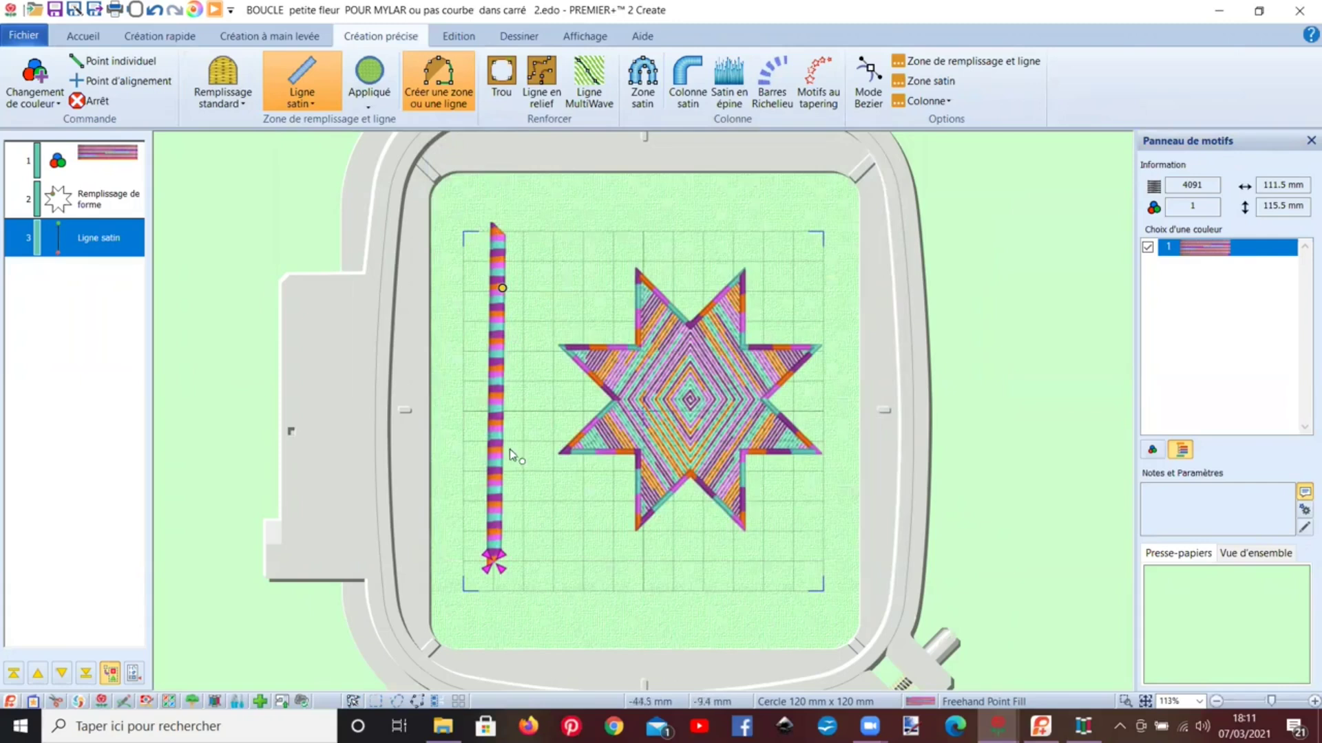
Step: Select the satin line for point editing and move its lower end point down to lengthen the line by about 7 mm
scroll(531, 463, "up", 1)
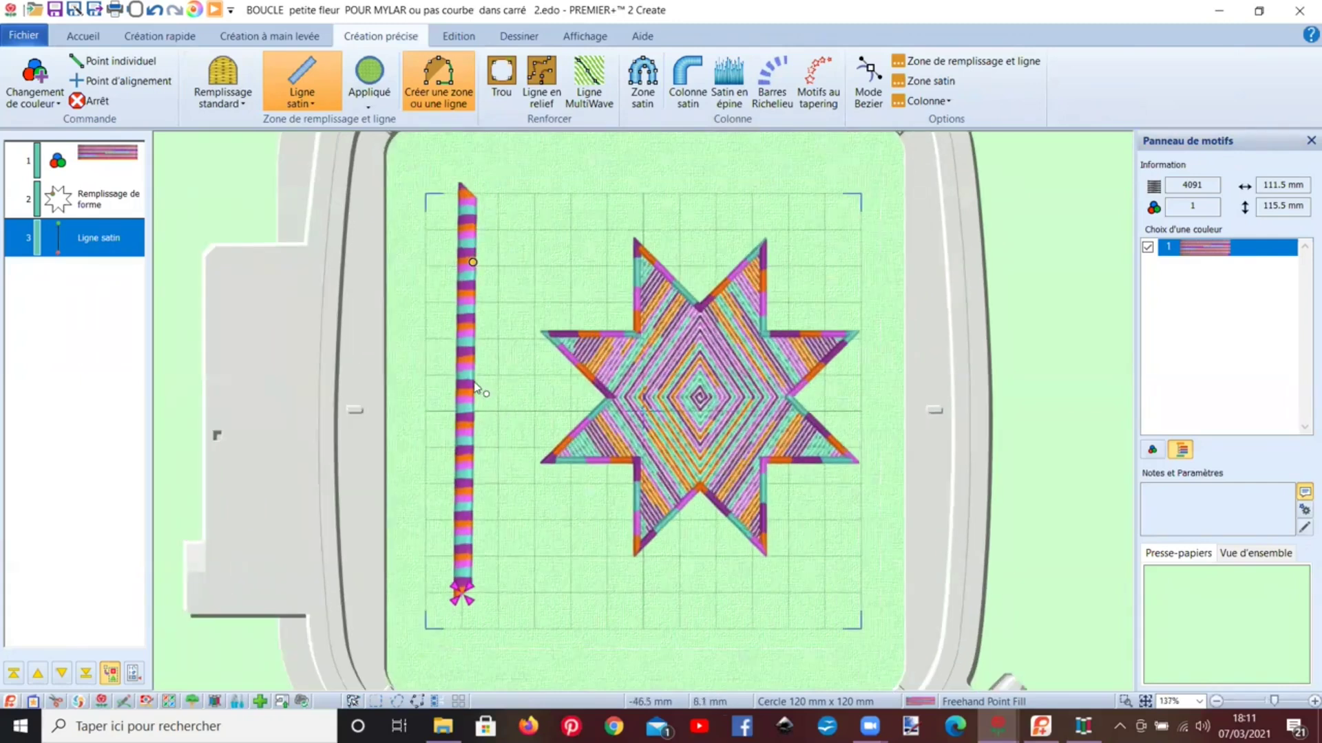
left_click(83, 36)
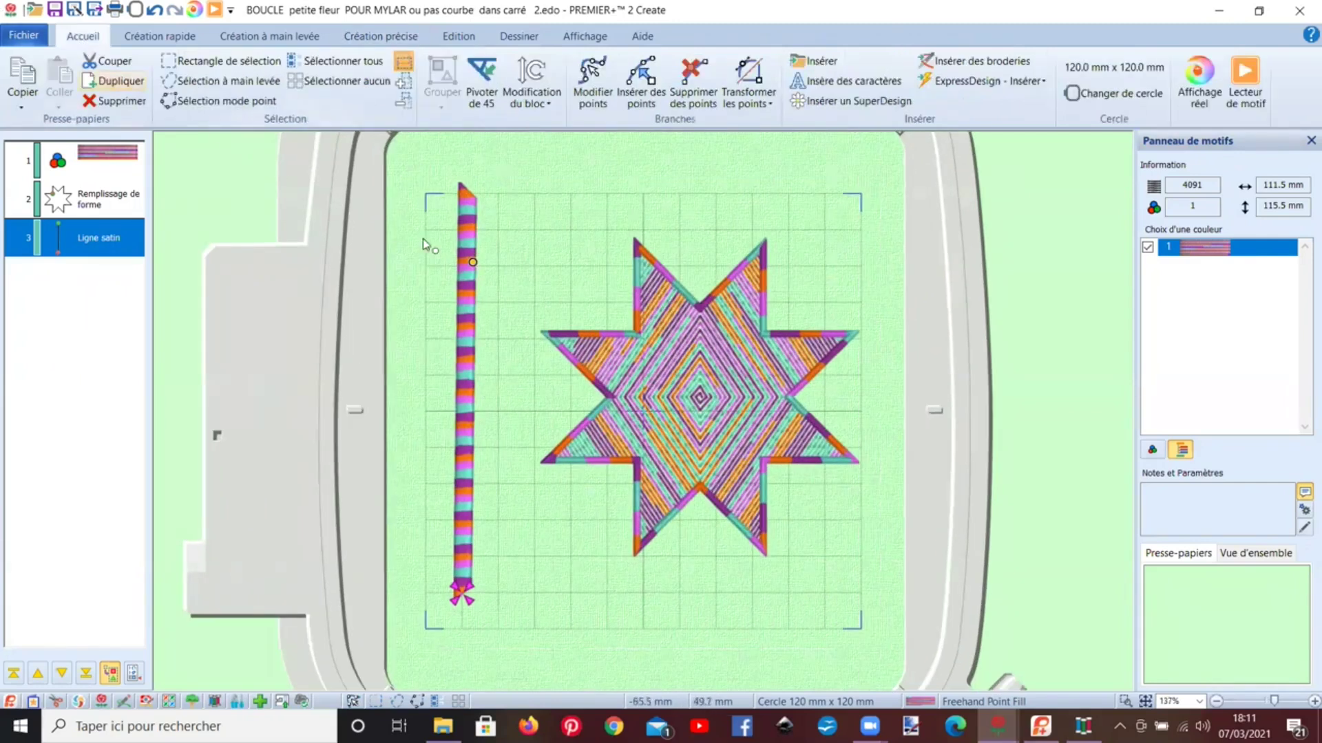
left_click(222, 60)
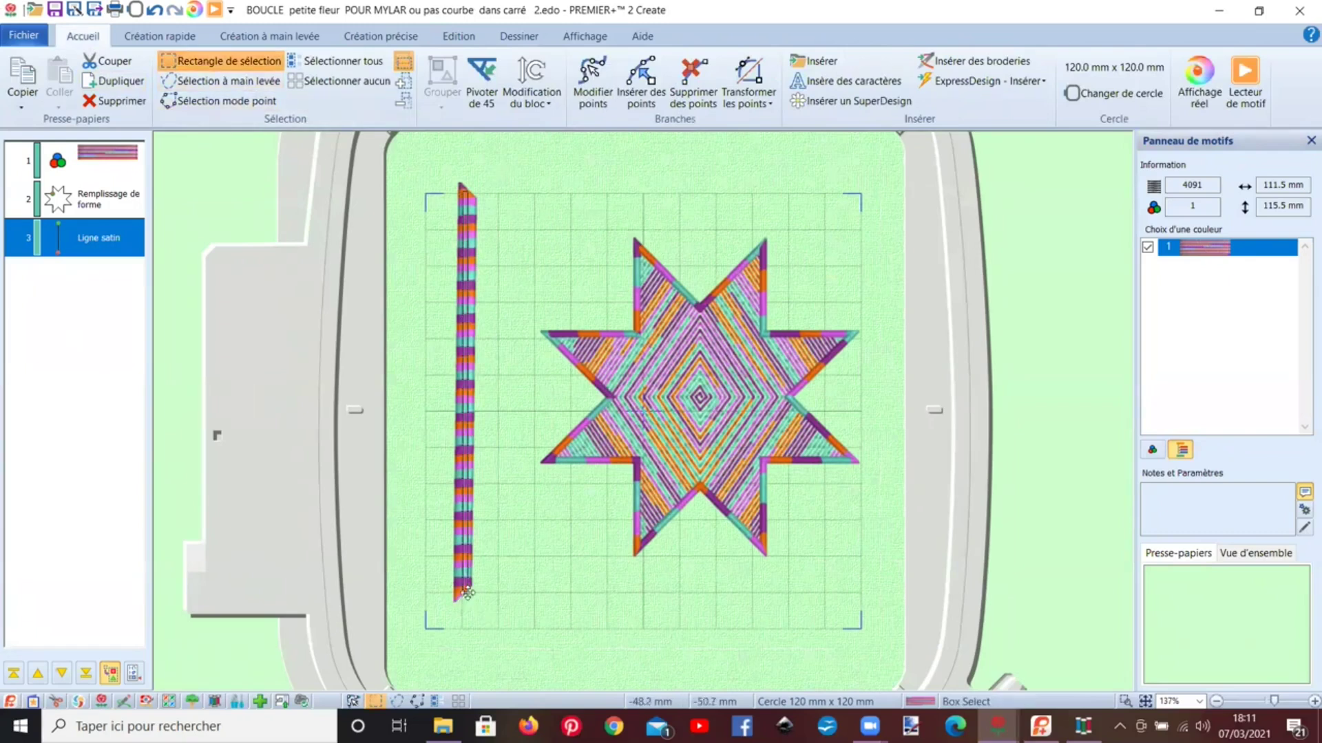
double_click(466, 589)
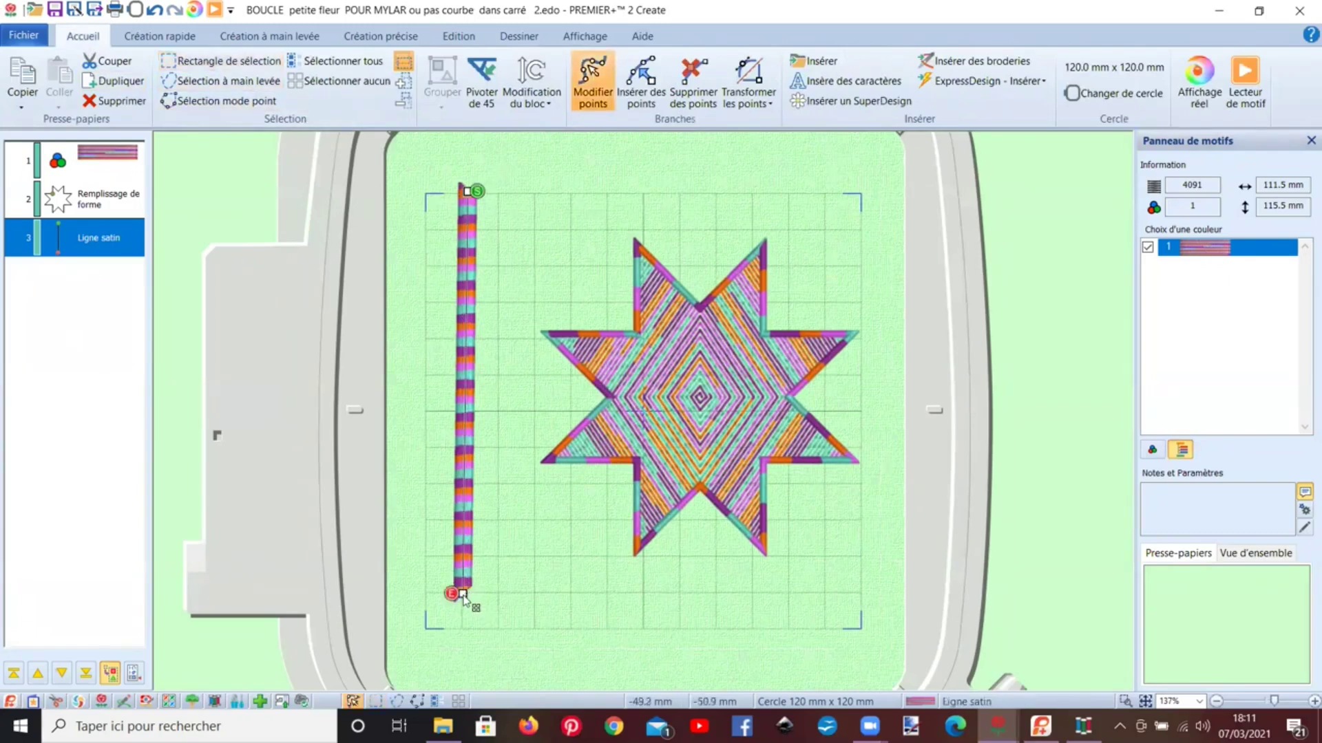
left_click_drag(459, 596, 460, 618)
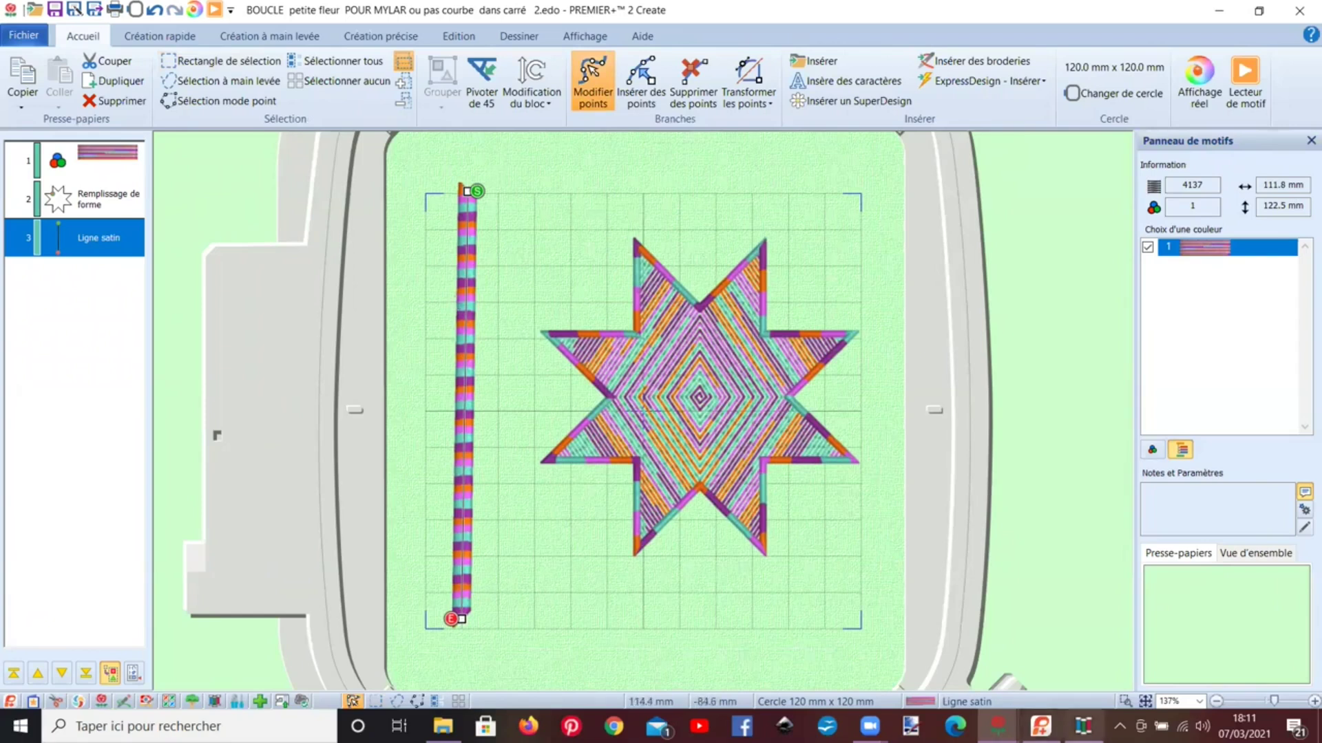
Step: Reopen Thread Cache, edit thread "beau vari 10" in "nouvelle base" and change its first colour to bright green
left_click(1083, 726)
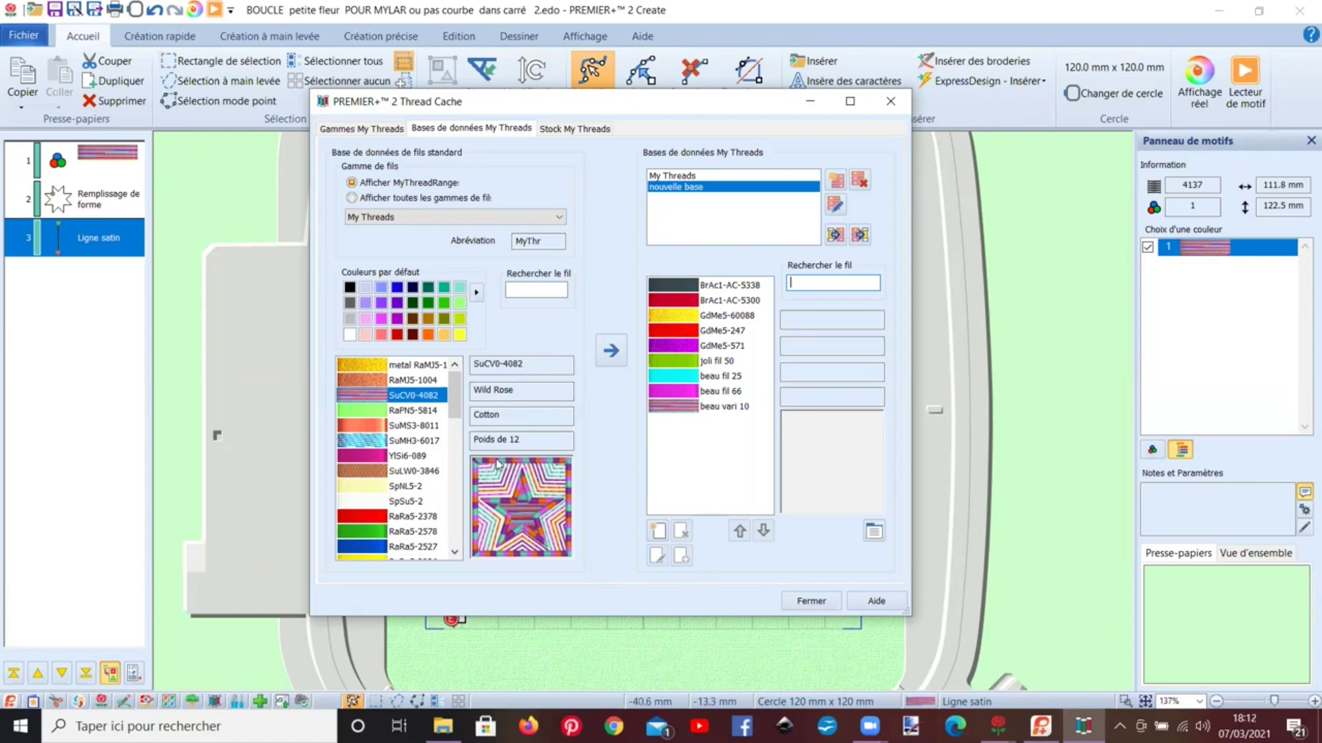
left_click(667, 407)
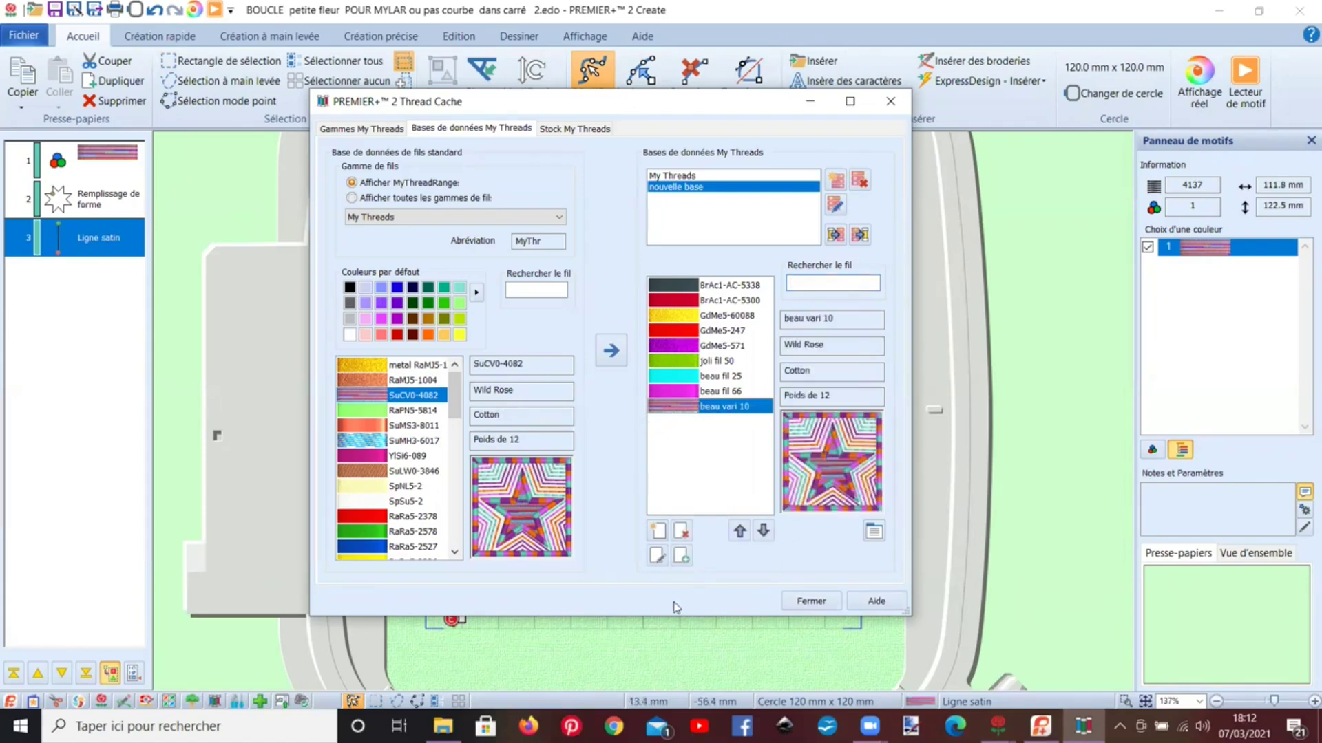
left_click(656, 557)
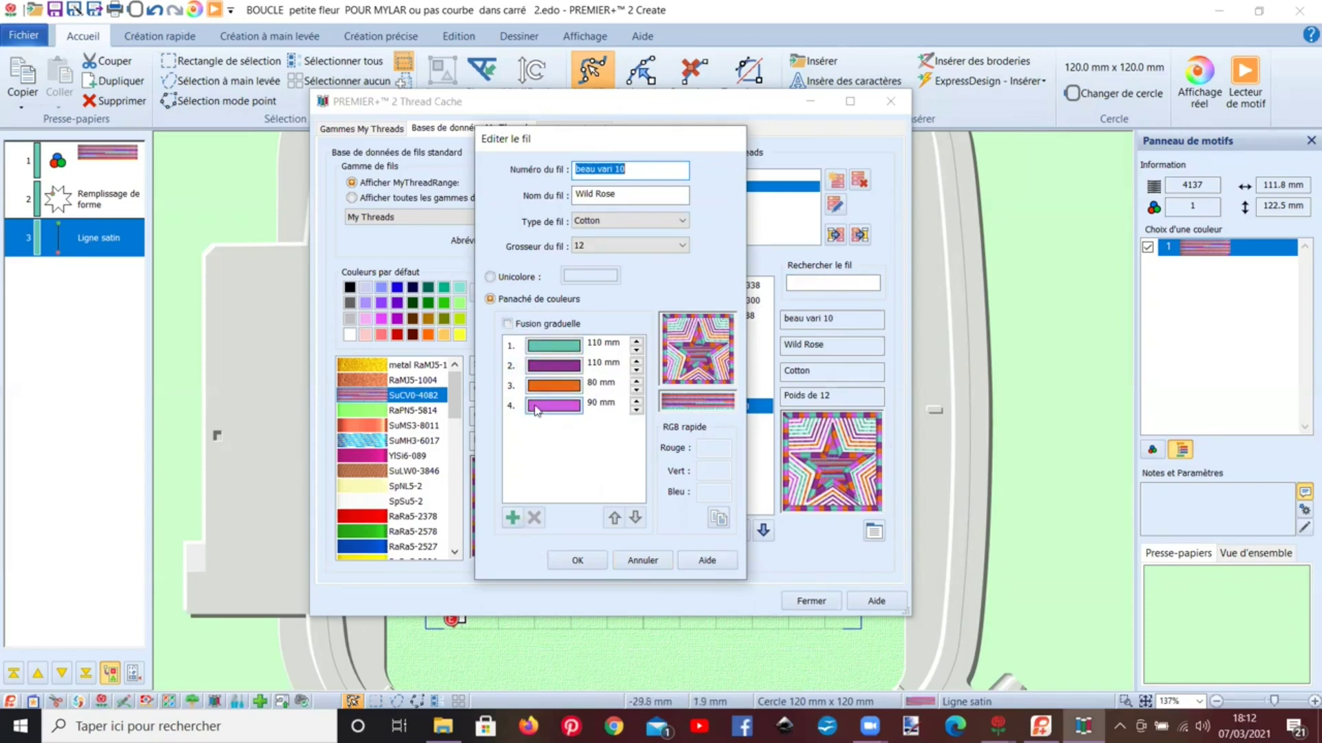
left_click(531, 348)
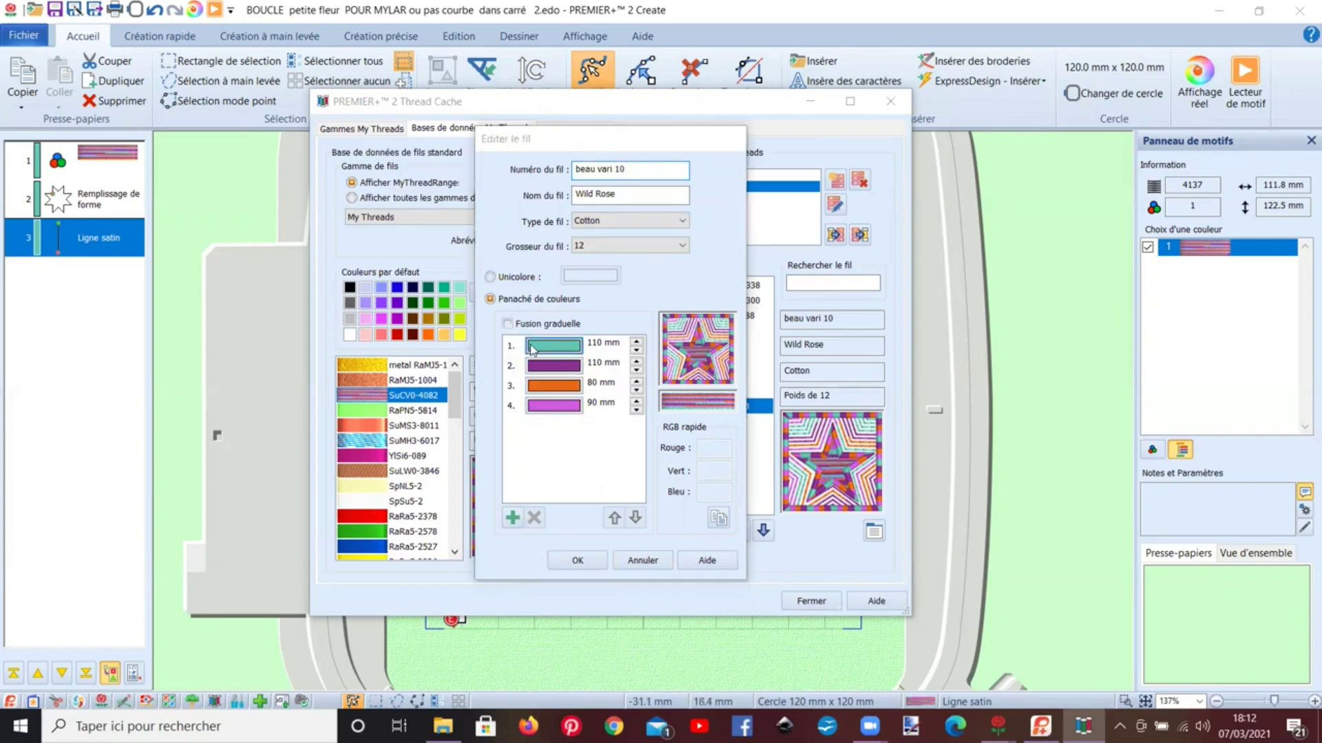
left_click(529, 335)
left_click(731, 259)
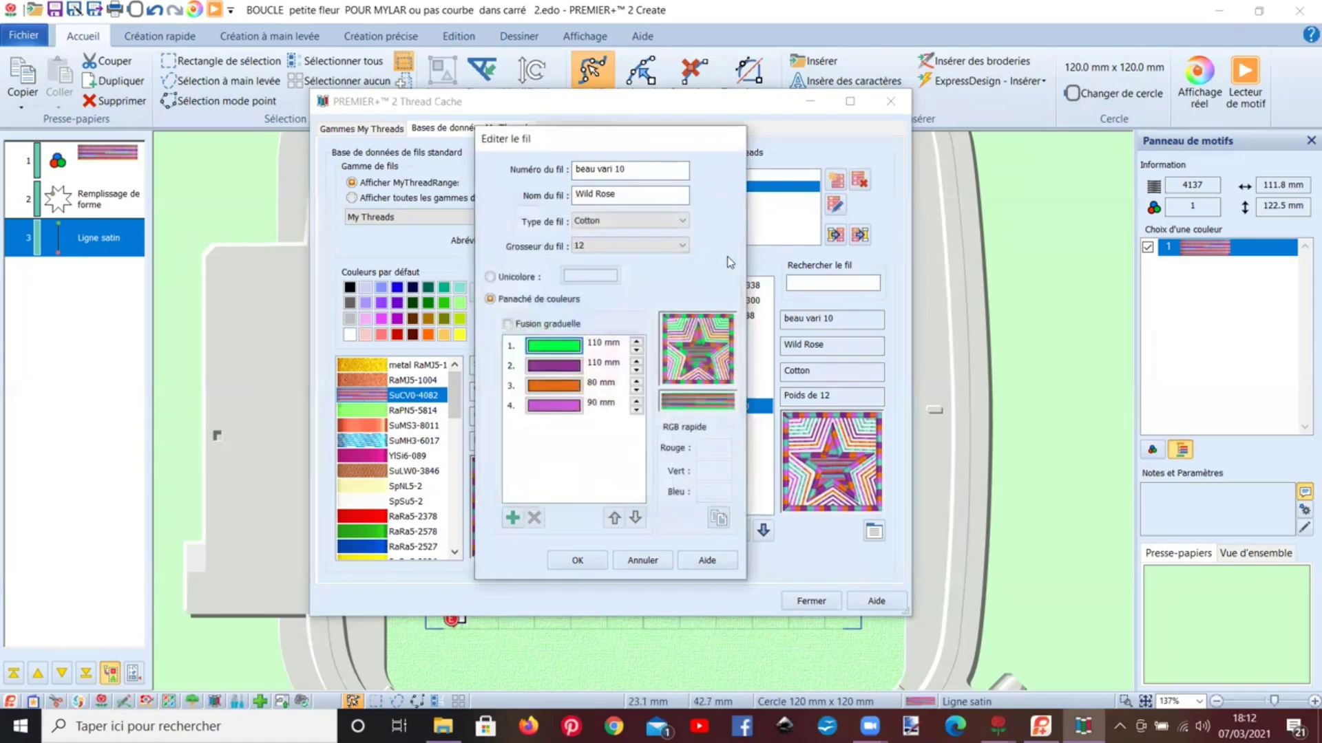
Step: Change the variegated thread's second colour to red, set its thread number to "beau vari 11" and confirm the edit
left_click(560, 367)
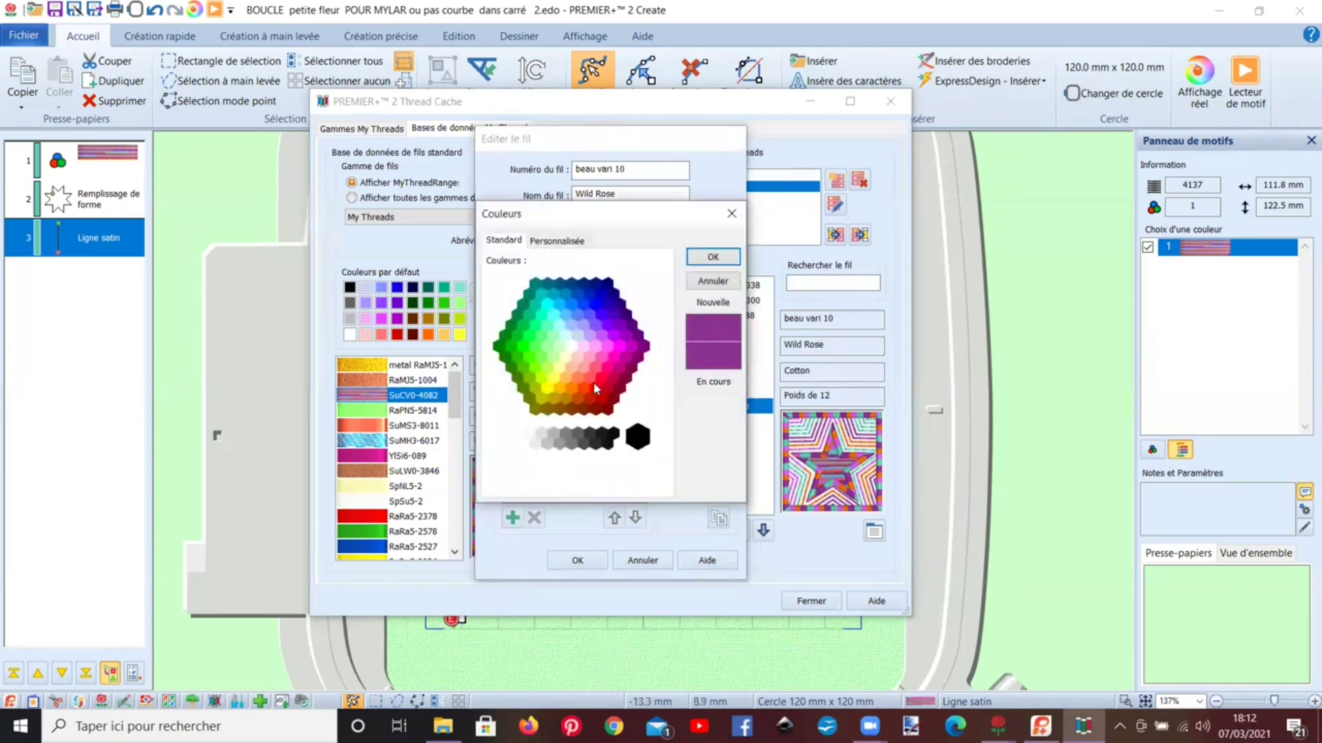
left_click(596, 393)
left_click(712, 256)
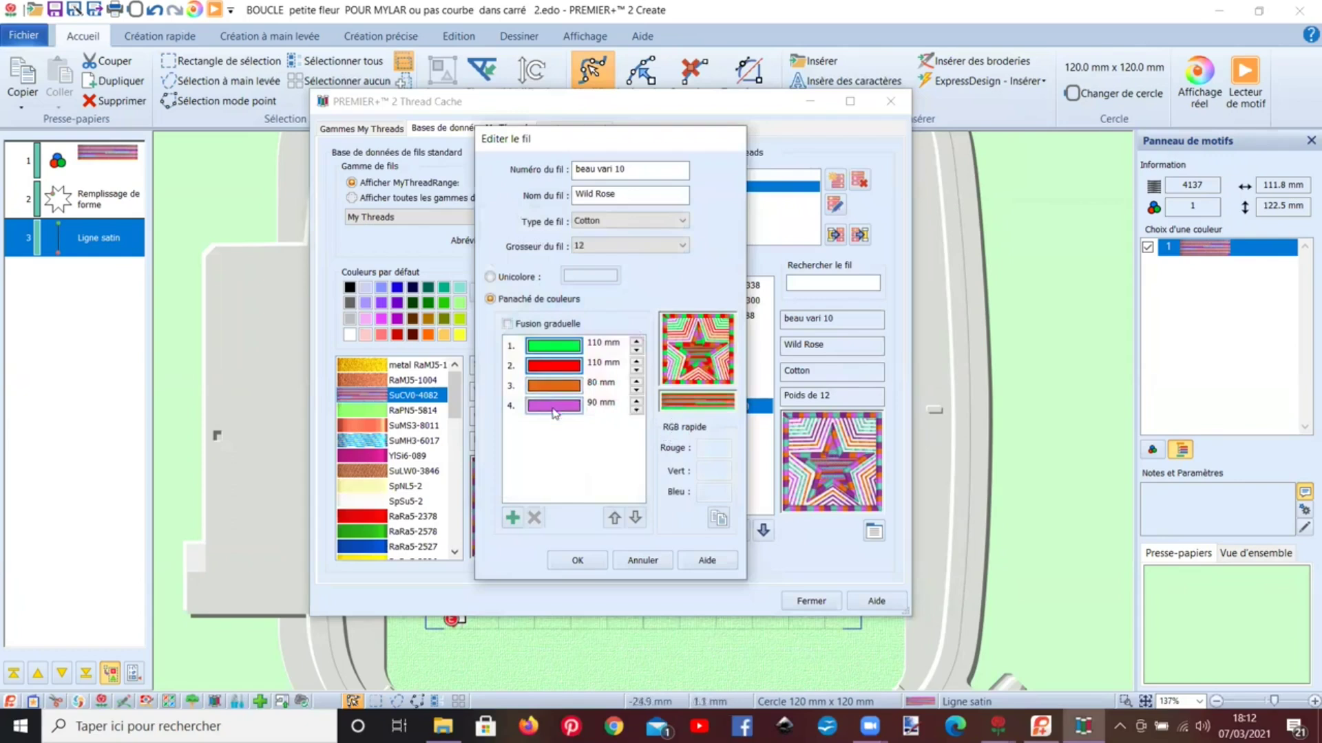
left_click(628, 171)
left_click(596, 565)
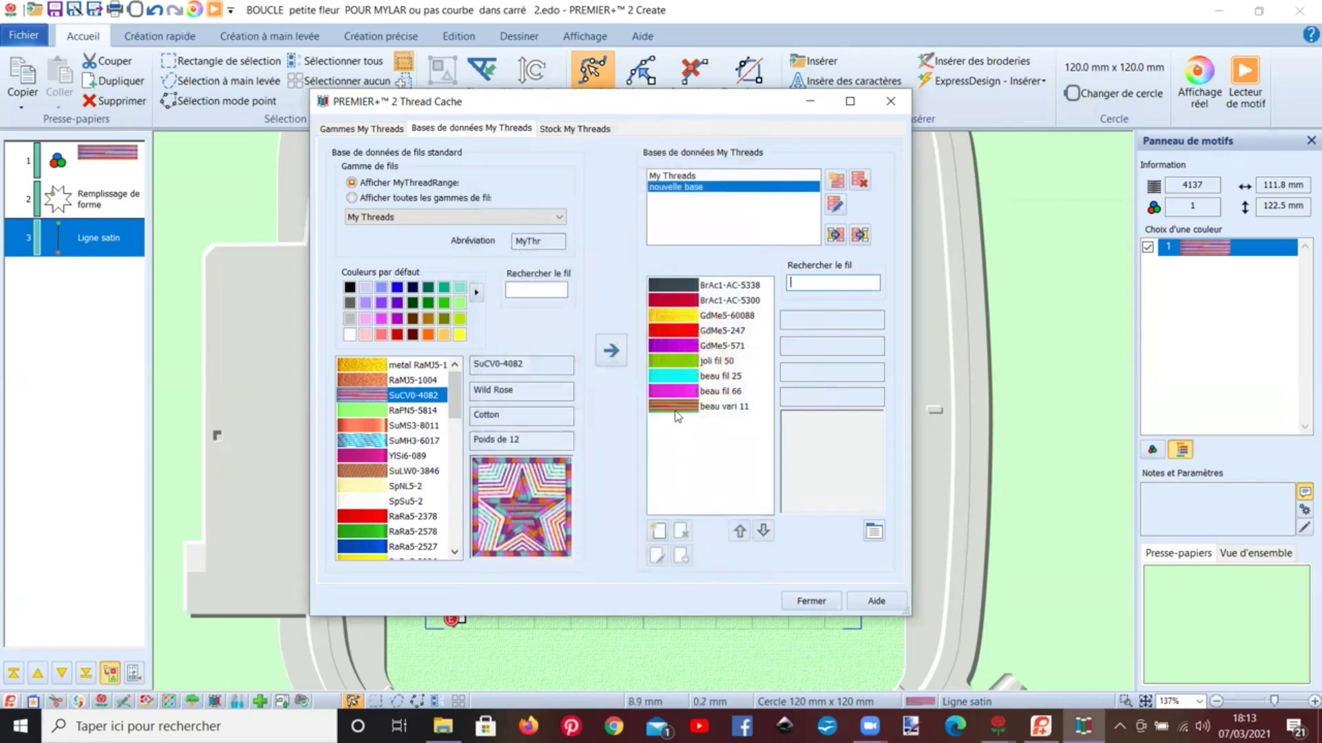
Step: Show all thread ranges in the standard thread database and select the Anchor-Alcazar Rayon Vari 30 range
scroll(345, 473, "down", 10)
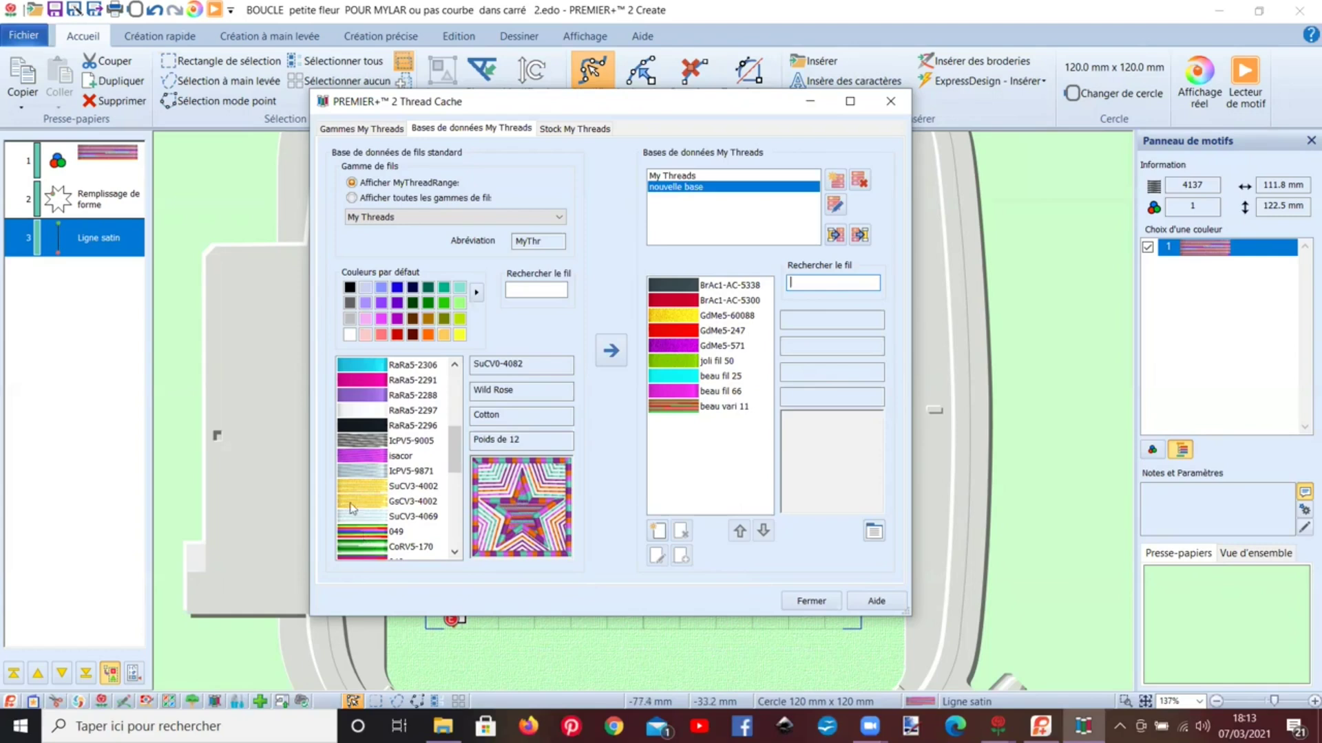
left_click(399, 217)
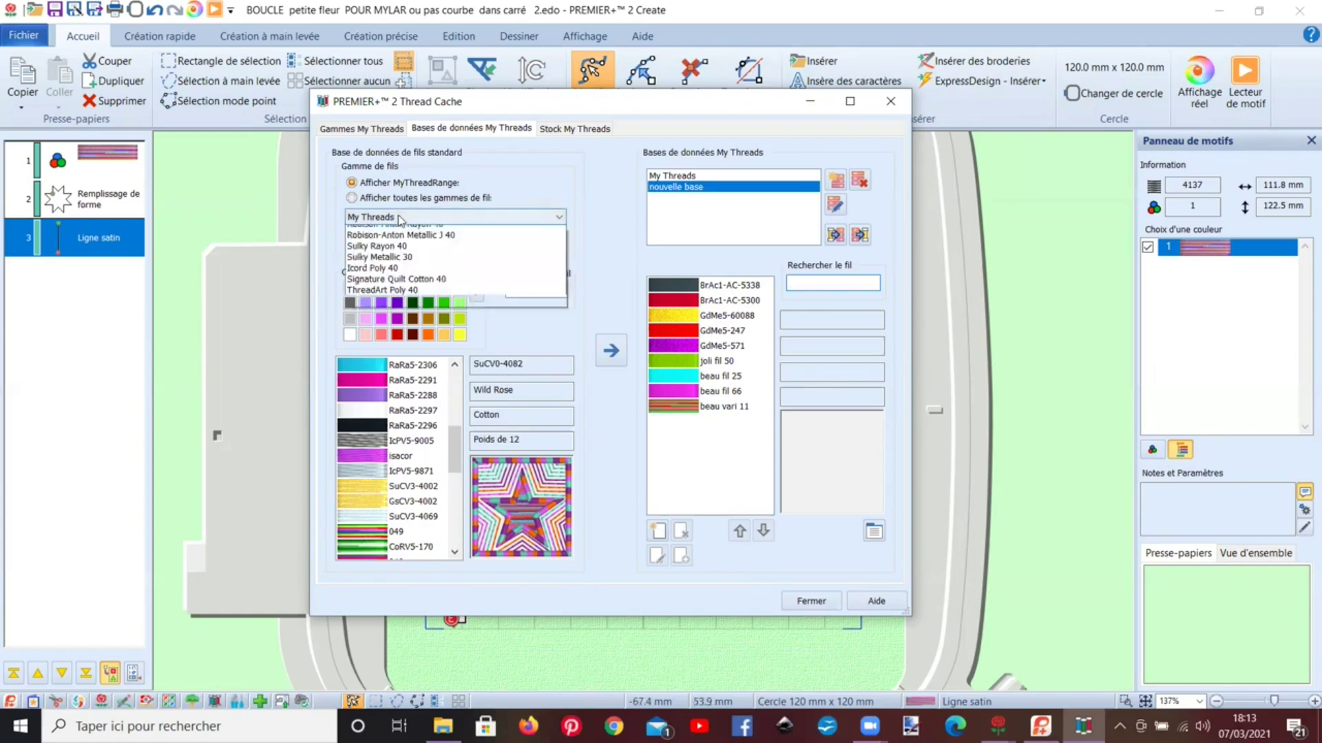
scroll(399, 218, "up", 5)
left_click(355, 199)
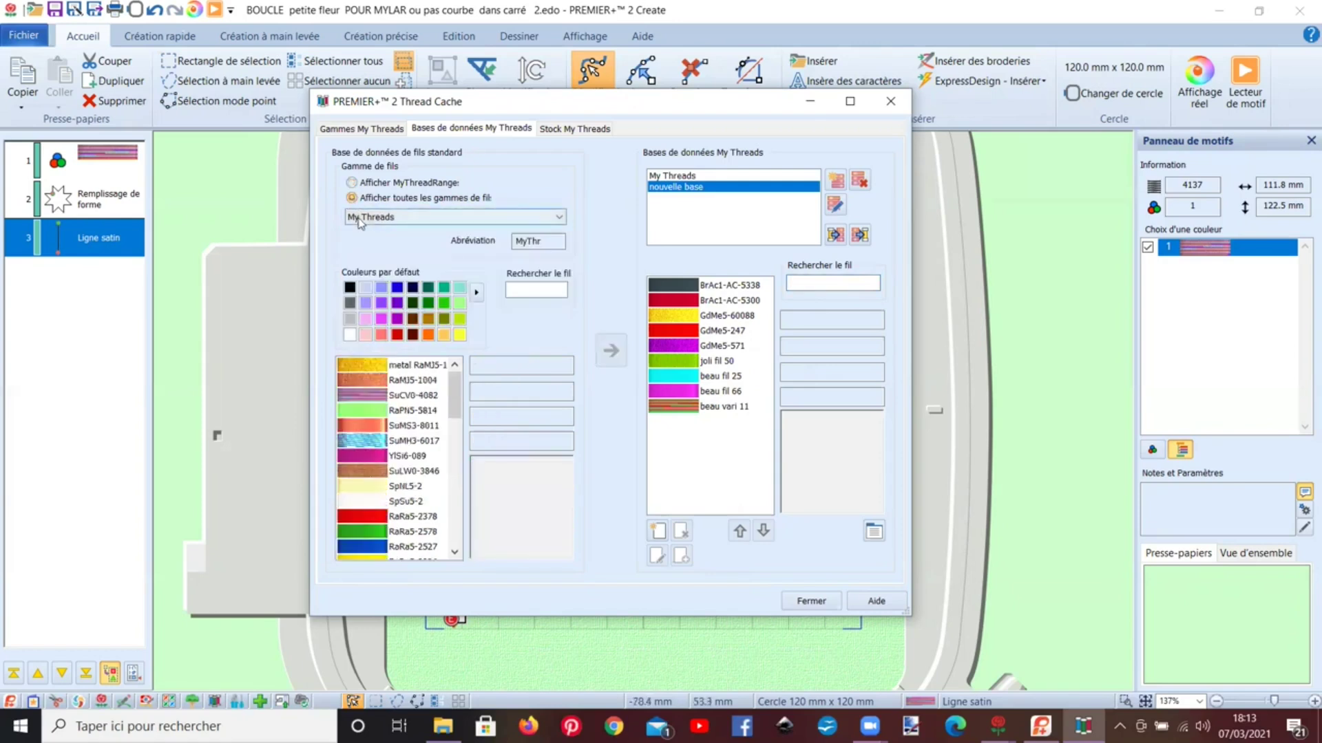
left_click(358, 216)
scroll(399, 333, "down", 1)
scroll(398, 333, "down", 1)
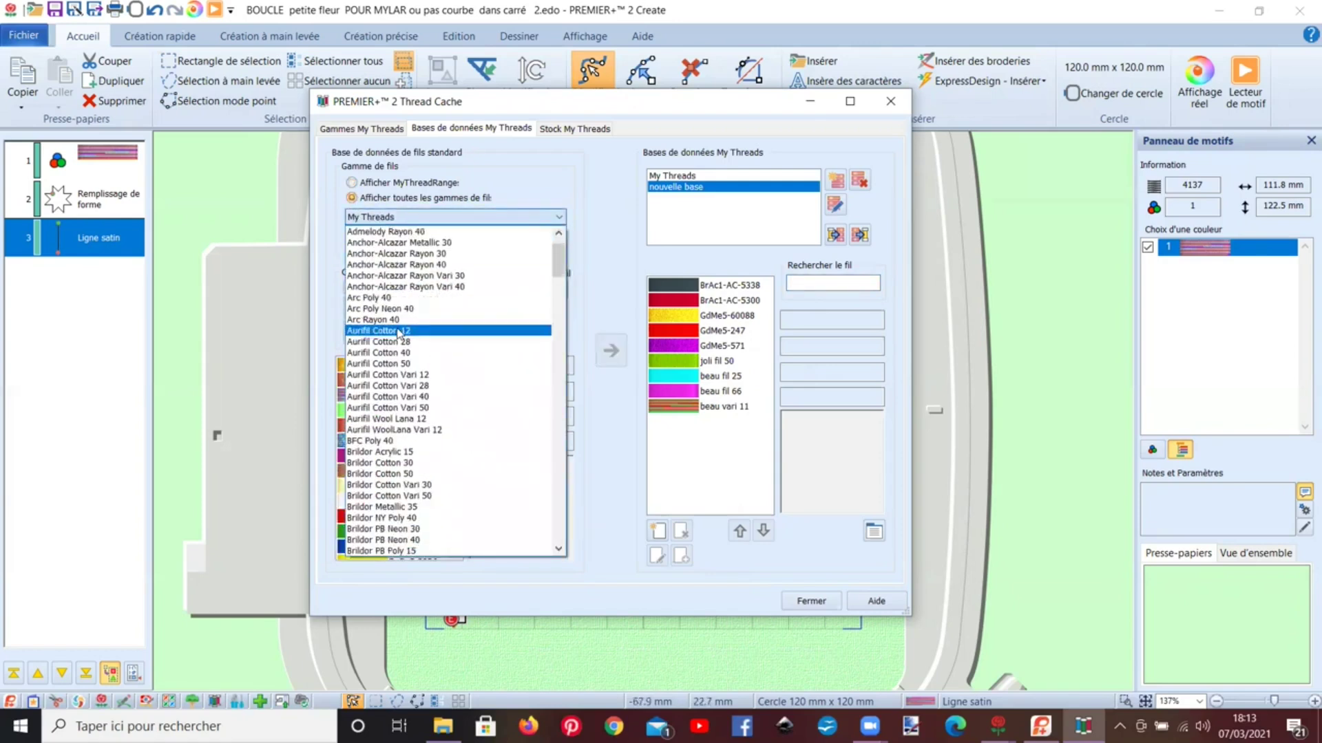
left_click(441, 278)
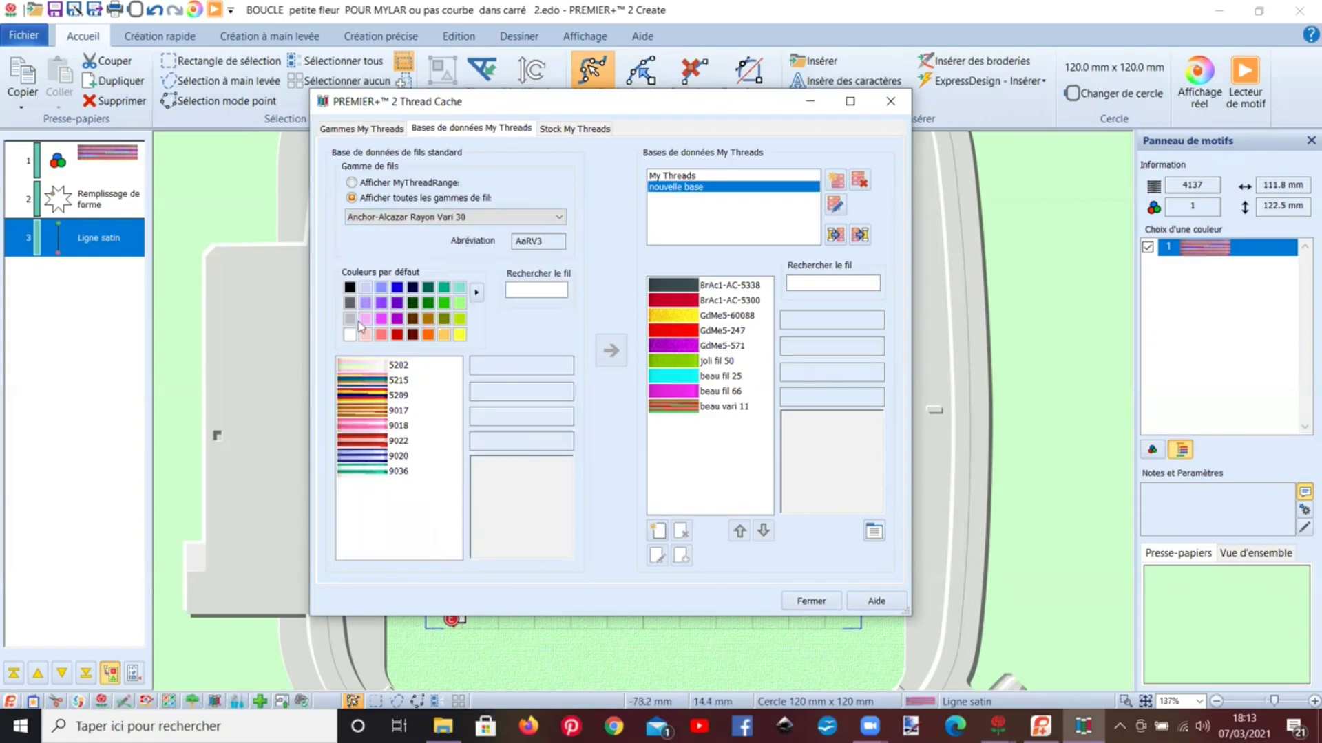
Step: Switch the standard thread range to the variegated Icord Poly Vari 40
left_click(383, 217)
scroll(407, 444, "down", 10)
scroll(406, 444, "down", 10)
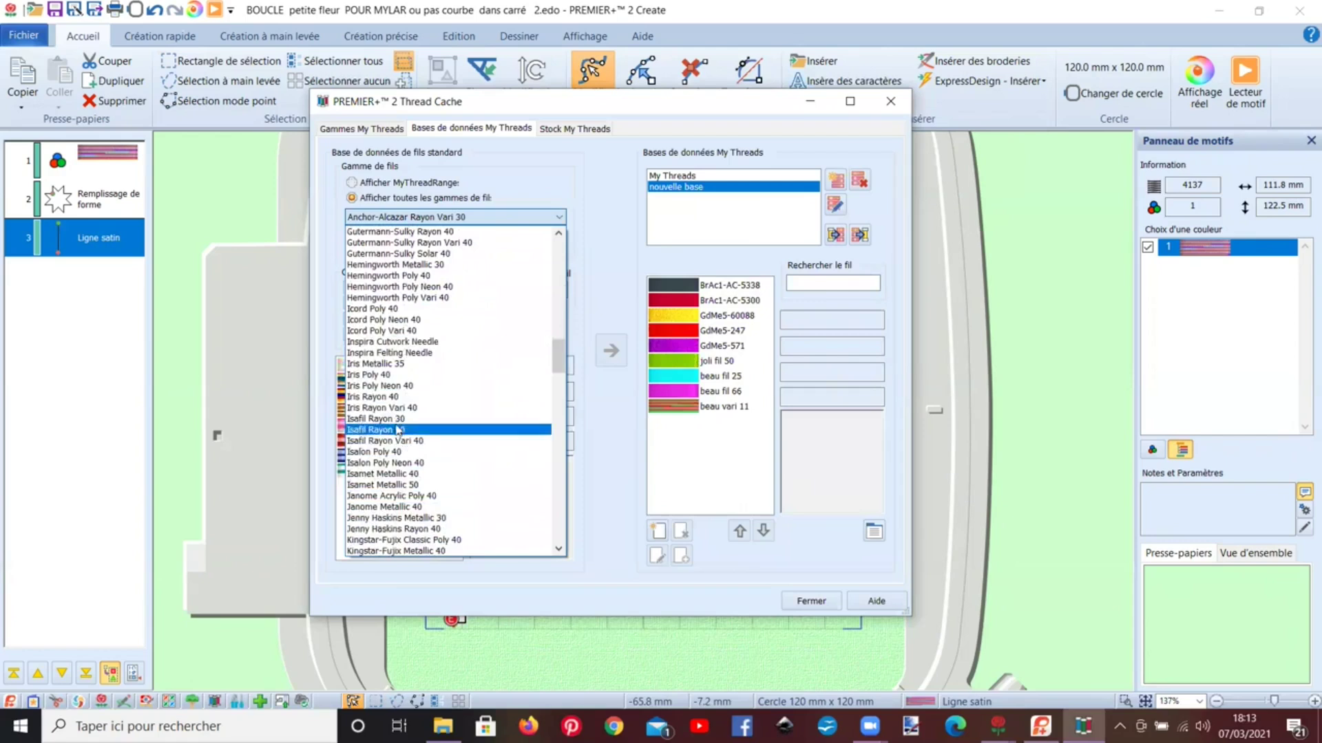
left_click(378, 330)
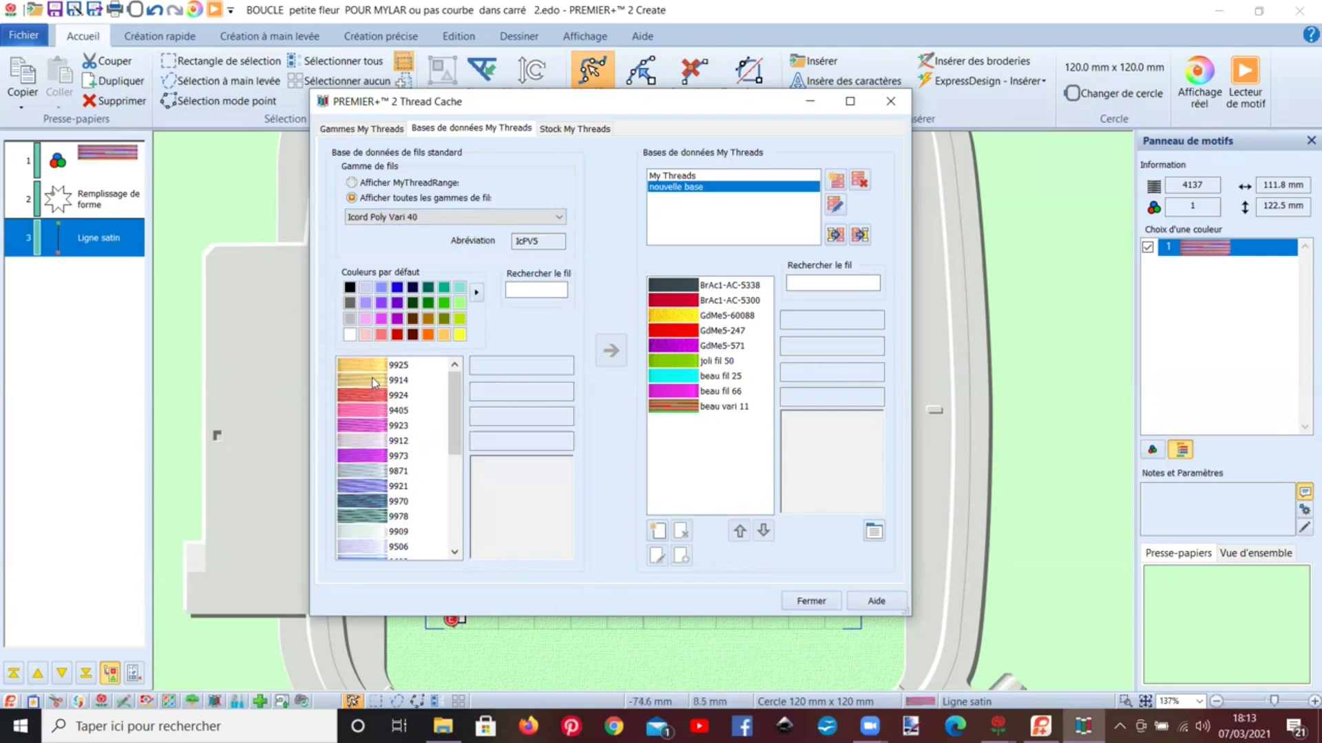
Step: Add thread 9302 (Bark) from the Icord Poly Vari 40 range to "nouvelle base"
scroll(358, 482, "down", 3)
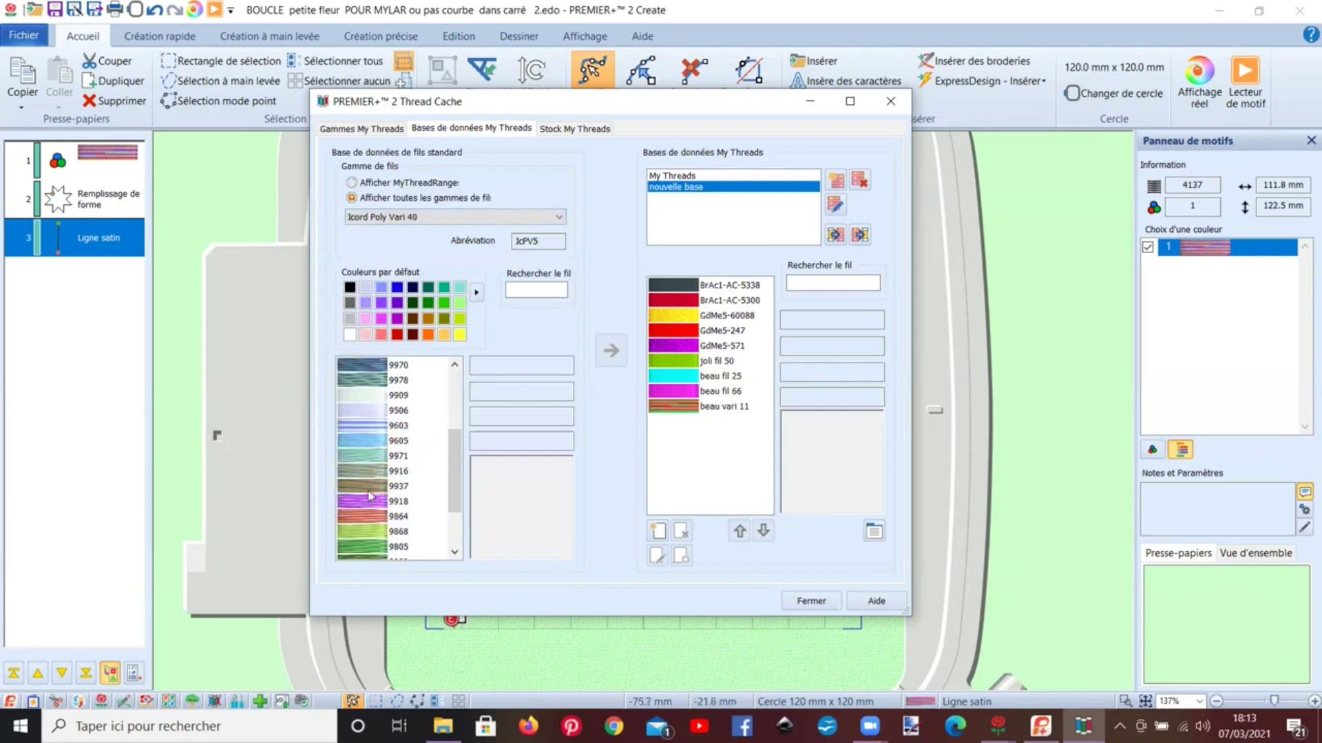
scroll(371, 495, "down", 2)
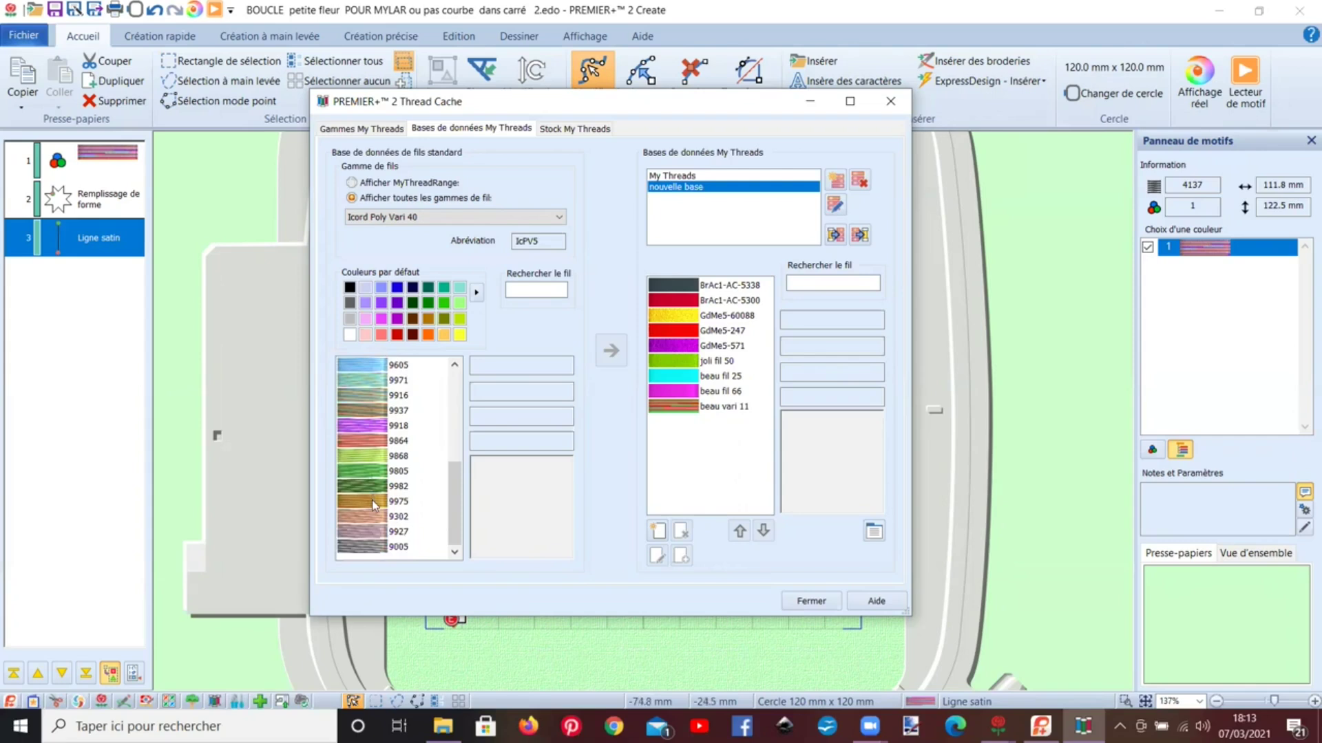
left_click(375, 517)
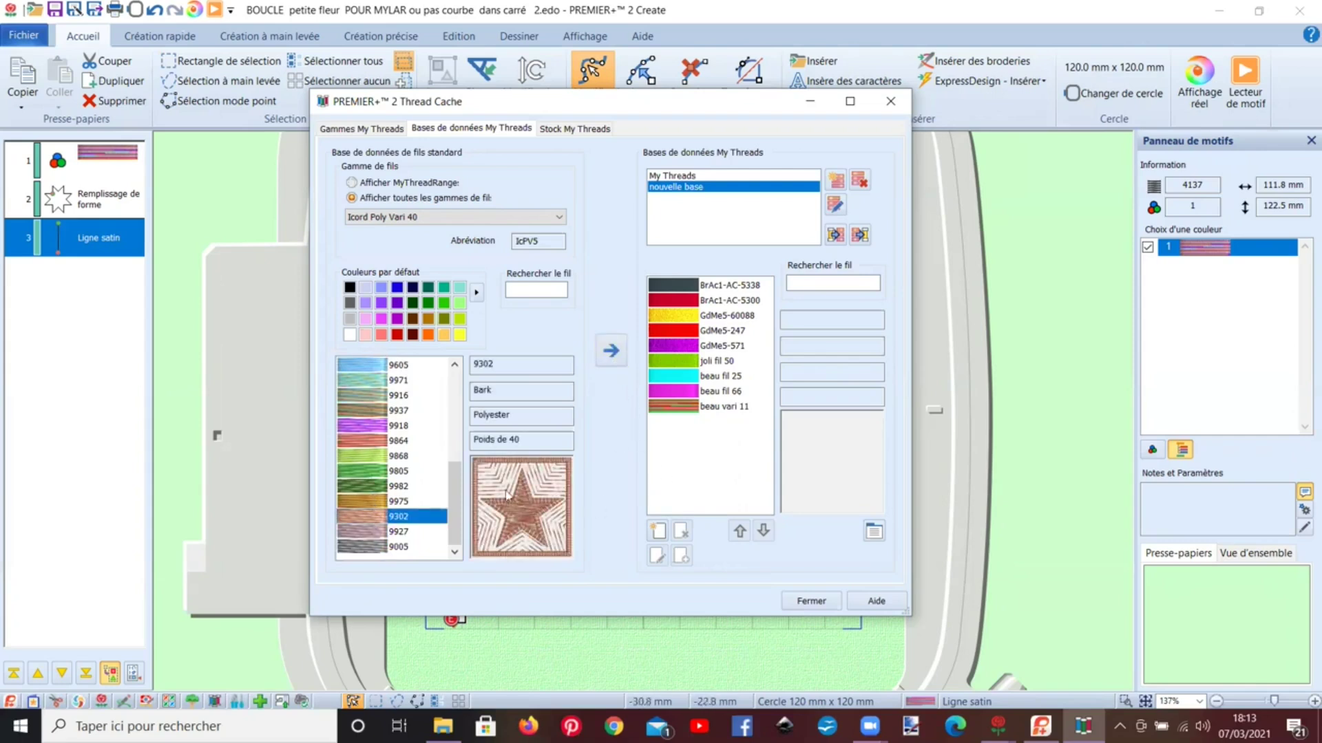
left_click(610, 354)
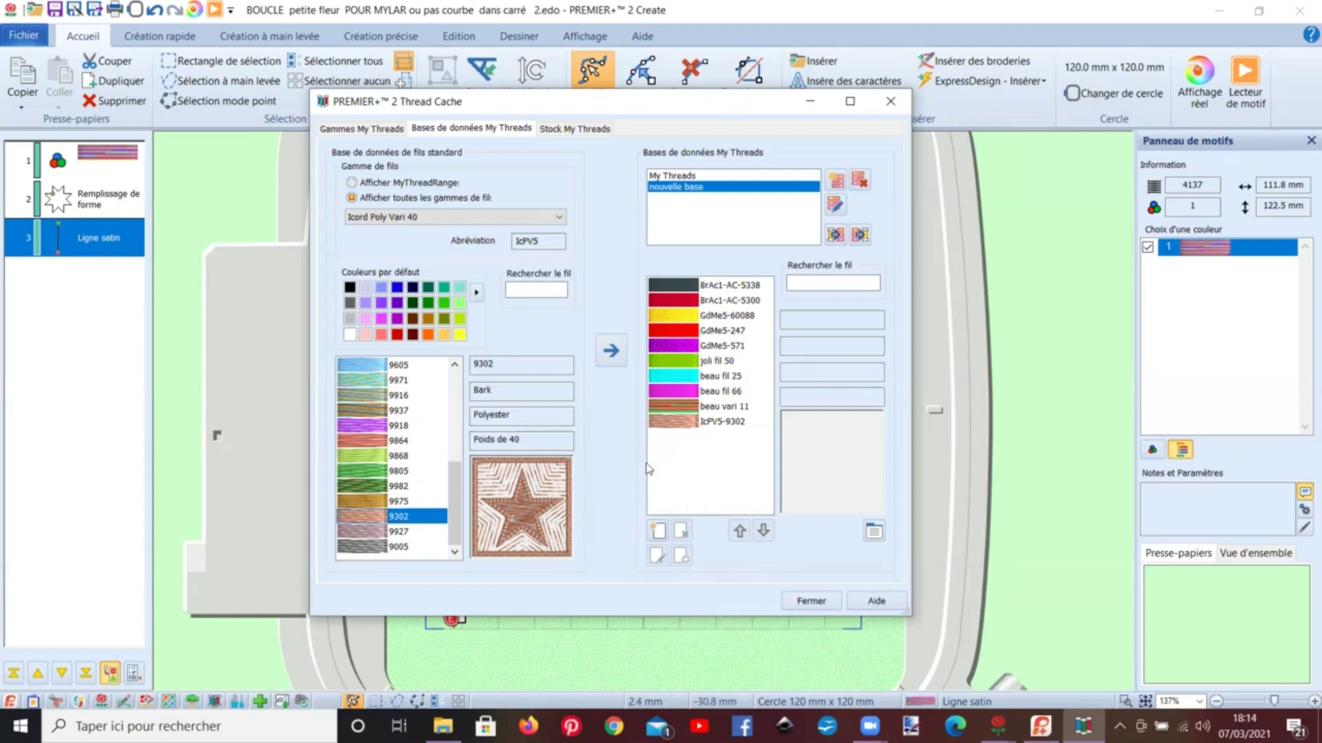
Step: Edit the added Bark thread in "nouvelle base", increase its first colour's length to 67 mm and confirm
left_click(659, 424)
left_click(658, 555)
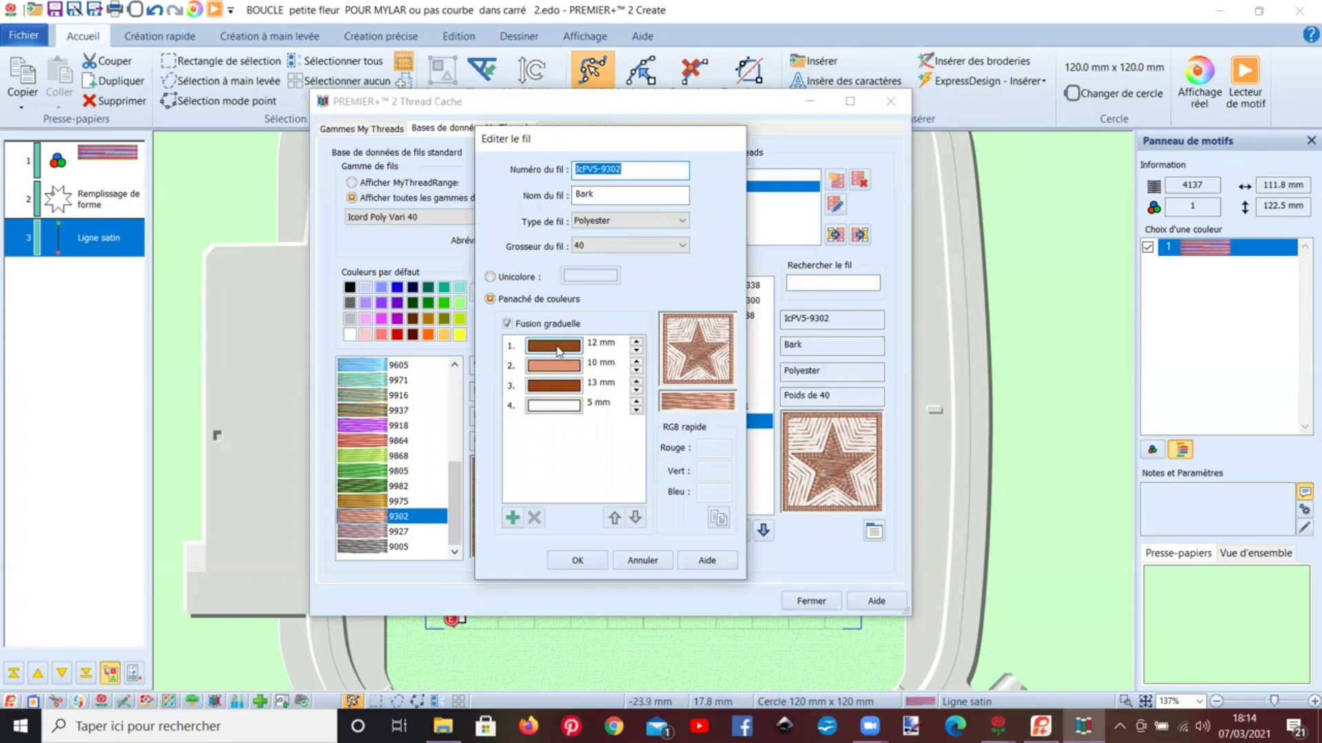
left_click(638, 344)
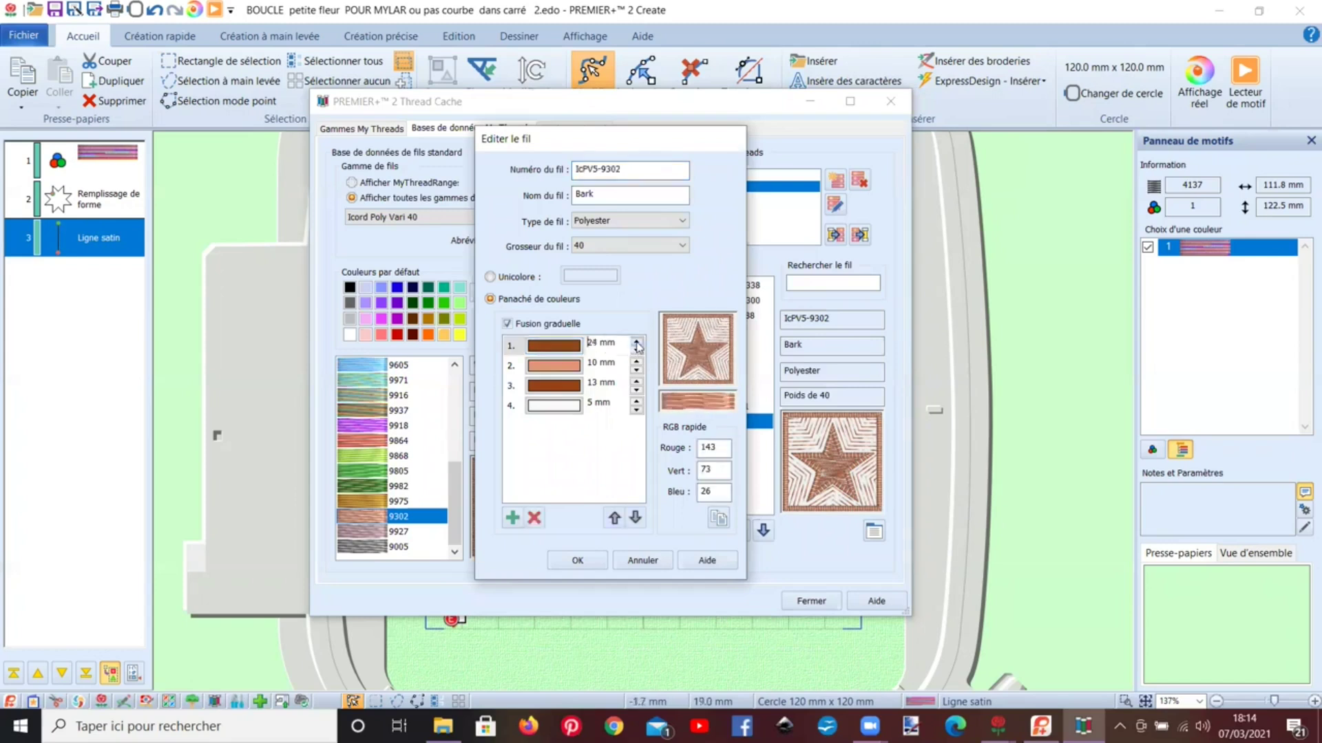
left_click(584, 559)
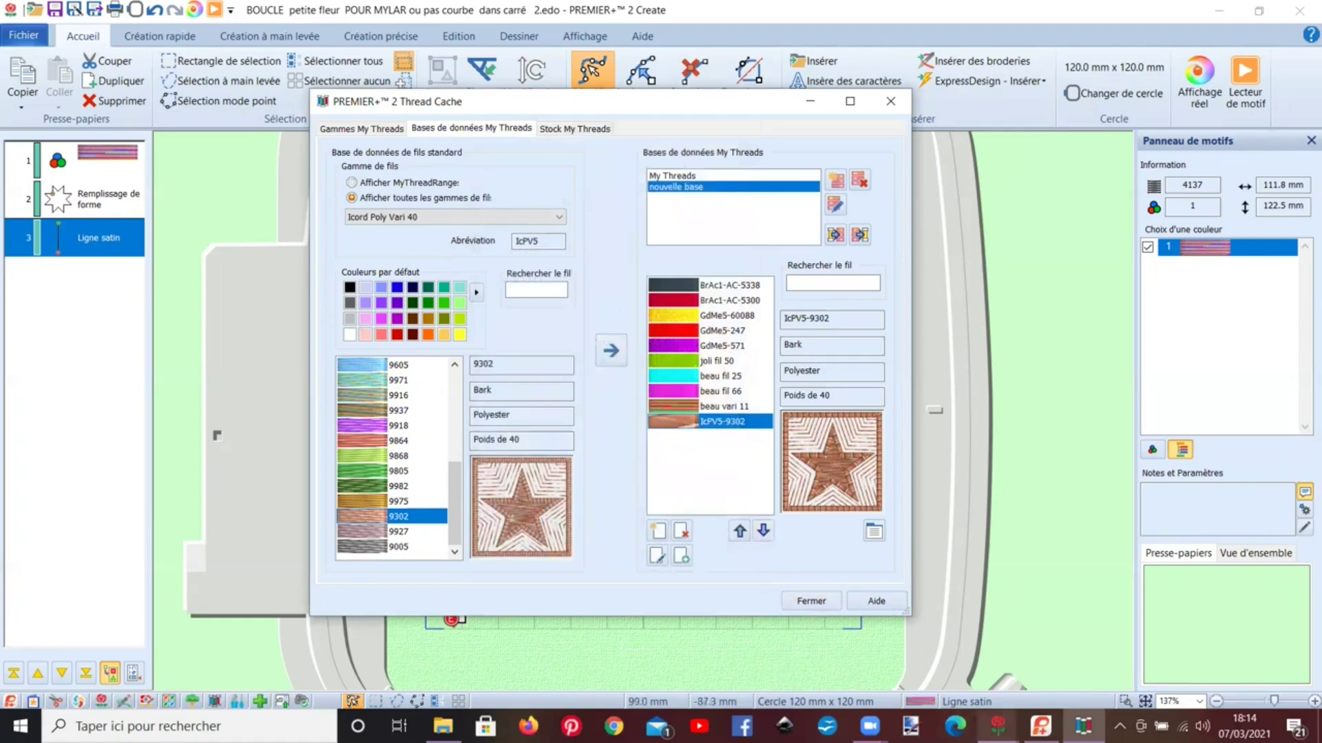
Step: Edit the Bark thread in "nouvelle base" again, set its thread number to "joli fil vari 45" and confirm
mouse_move(998, 726)
left_click(1091, 647)
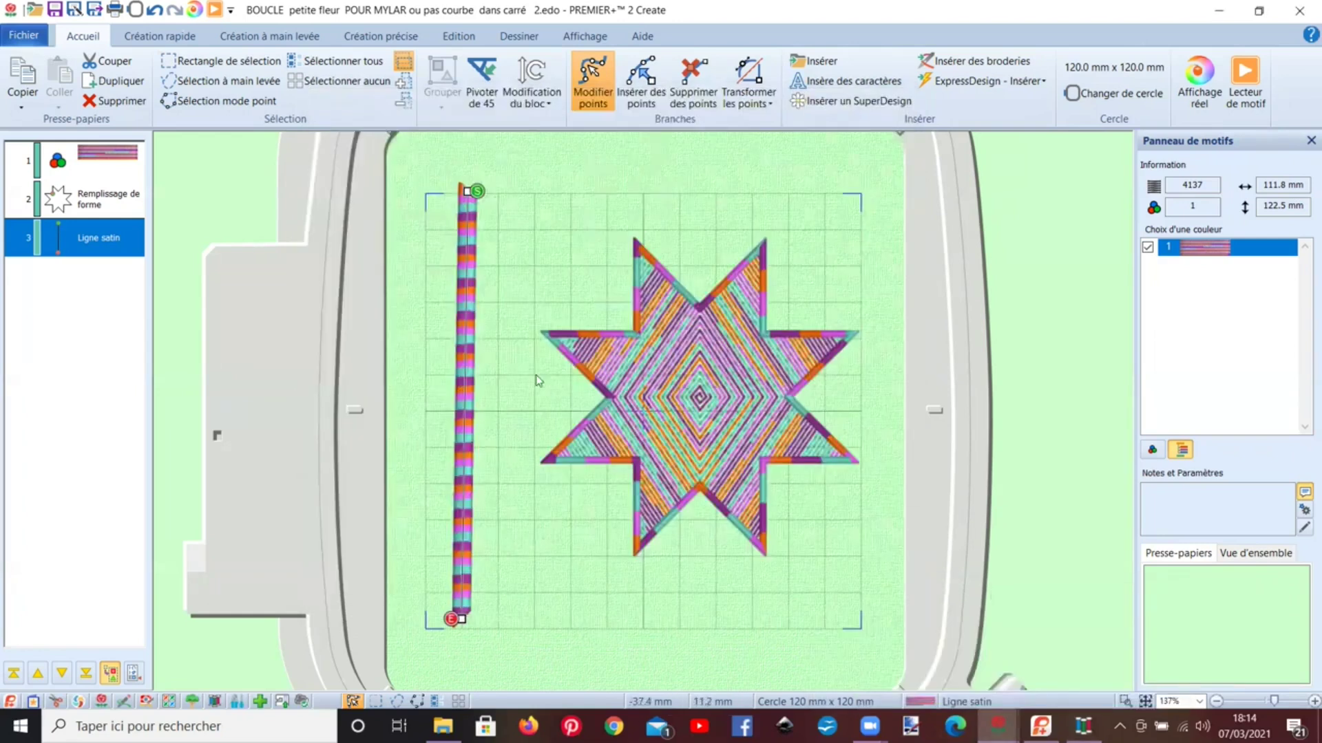
left_click(1083, 726)
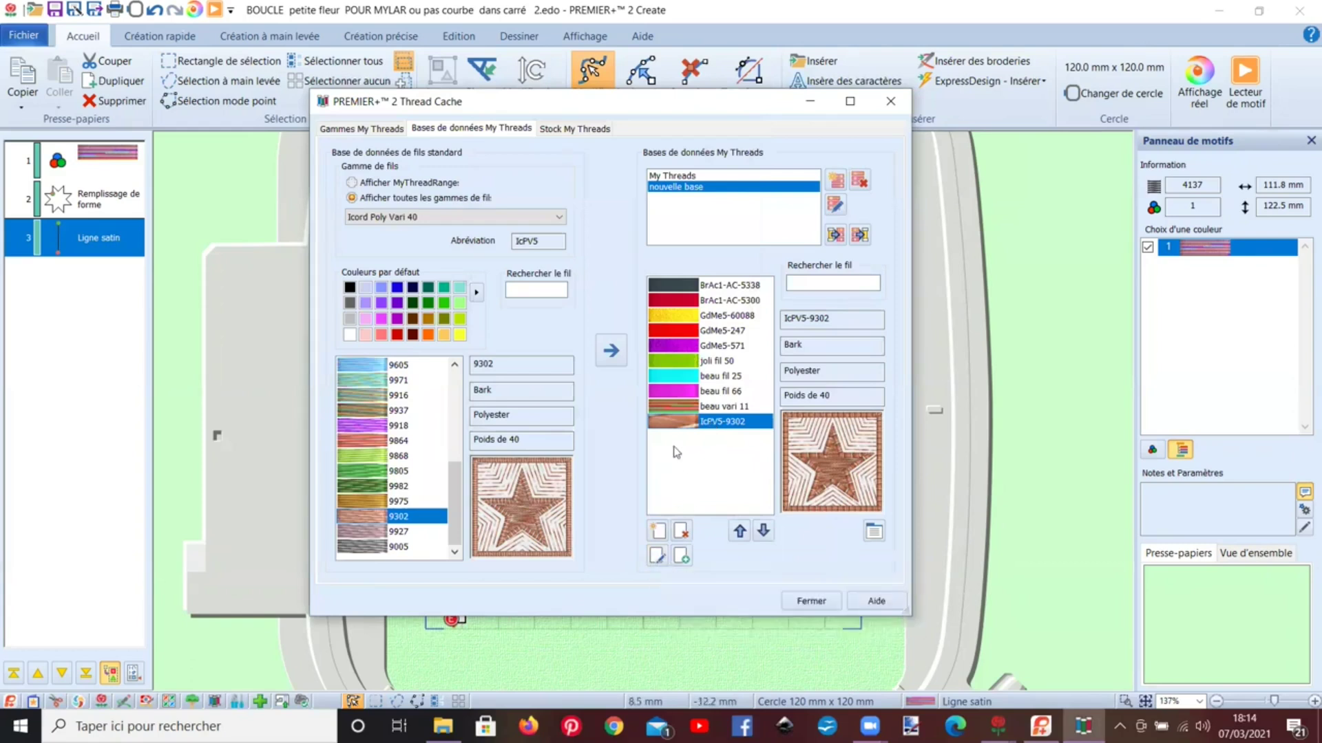
left_click(658, 556)
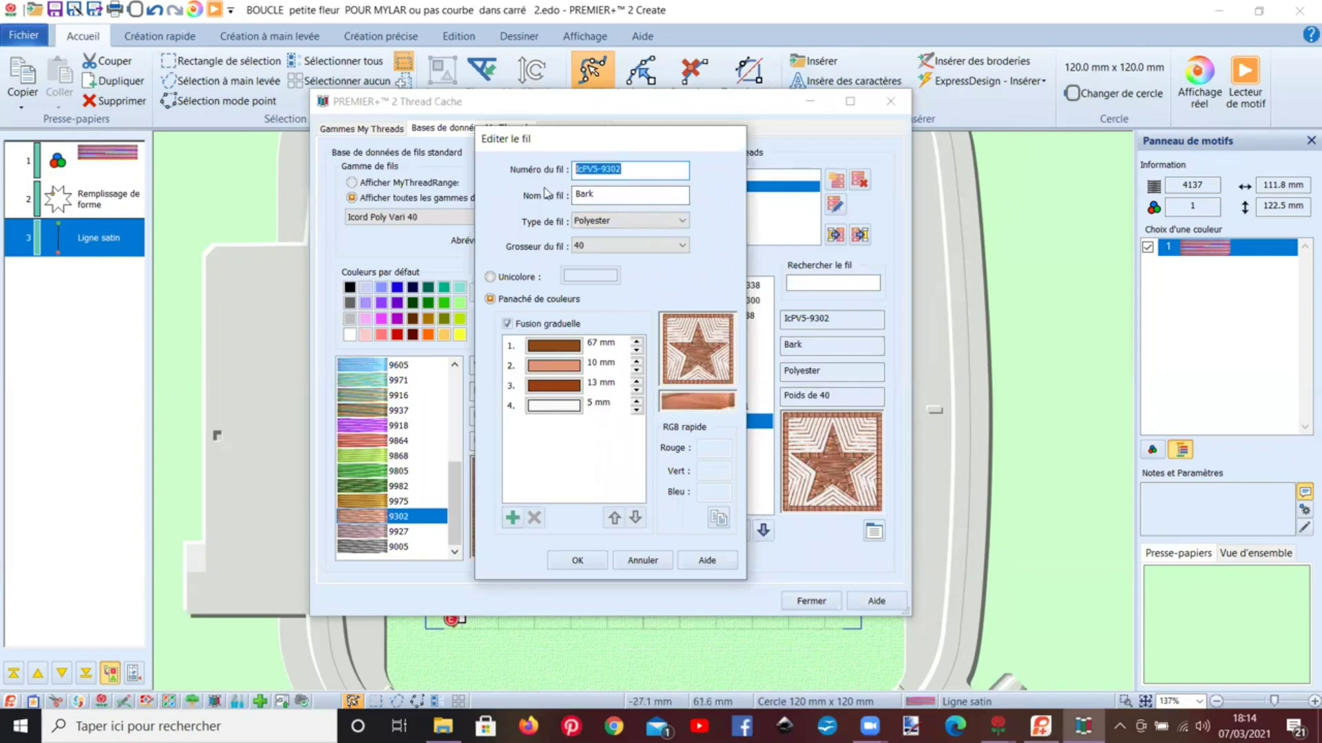
type("k")
left_click(577, 561)
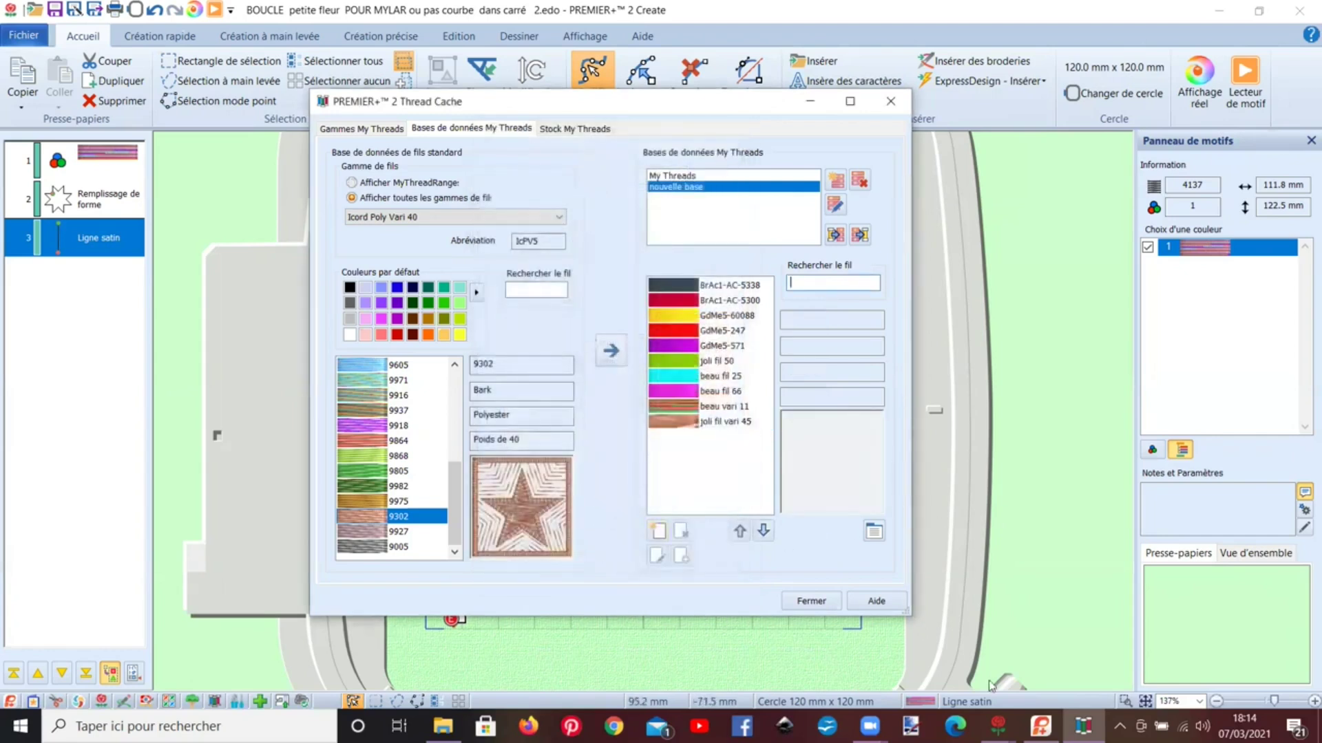
Step: Switch to the star design, open the selection for its only colour and show all thread ranges, keeping "nouvelle base"
mouse_move(1083, 726)
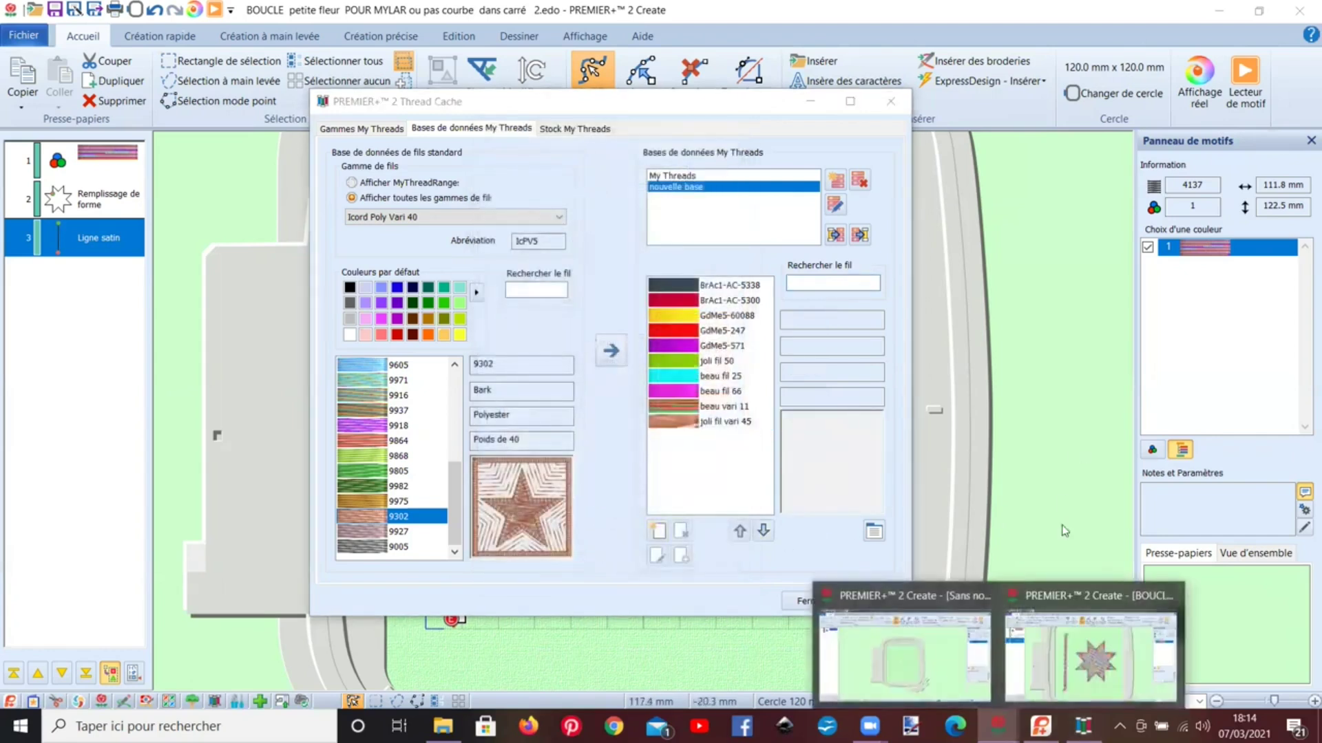
left_click(1048, 661)
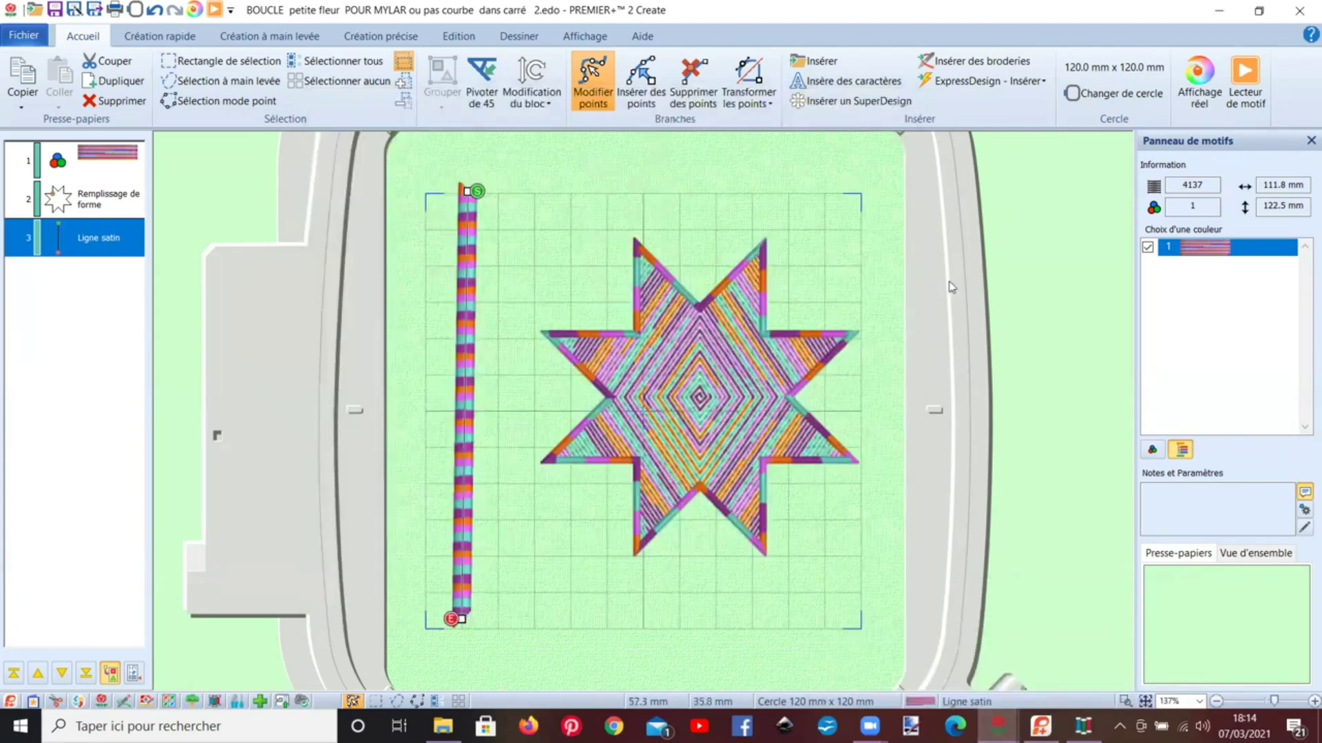
double_click(1191, 257)
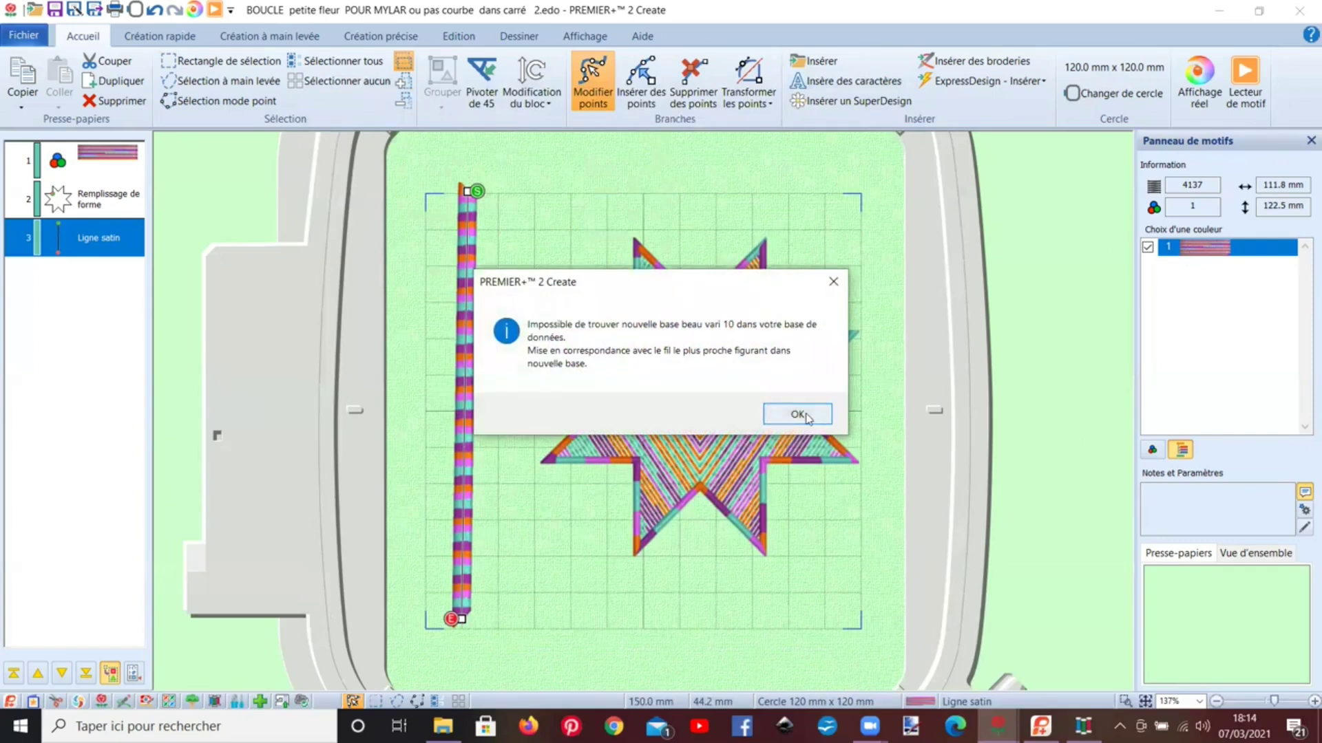
left_click(799, 414)
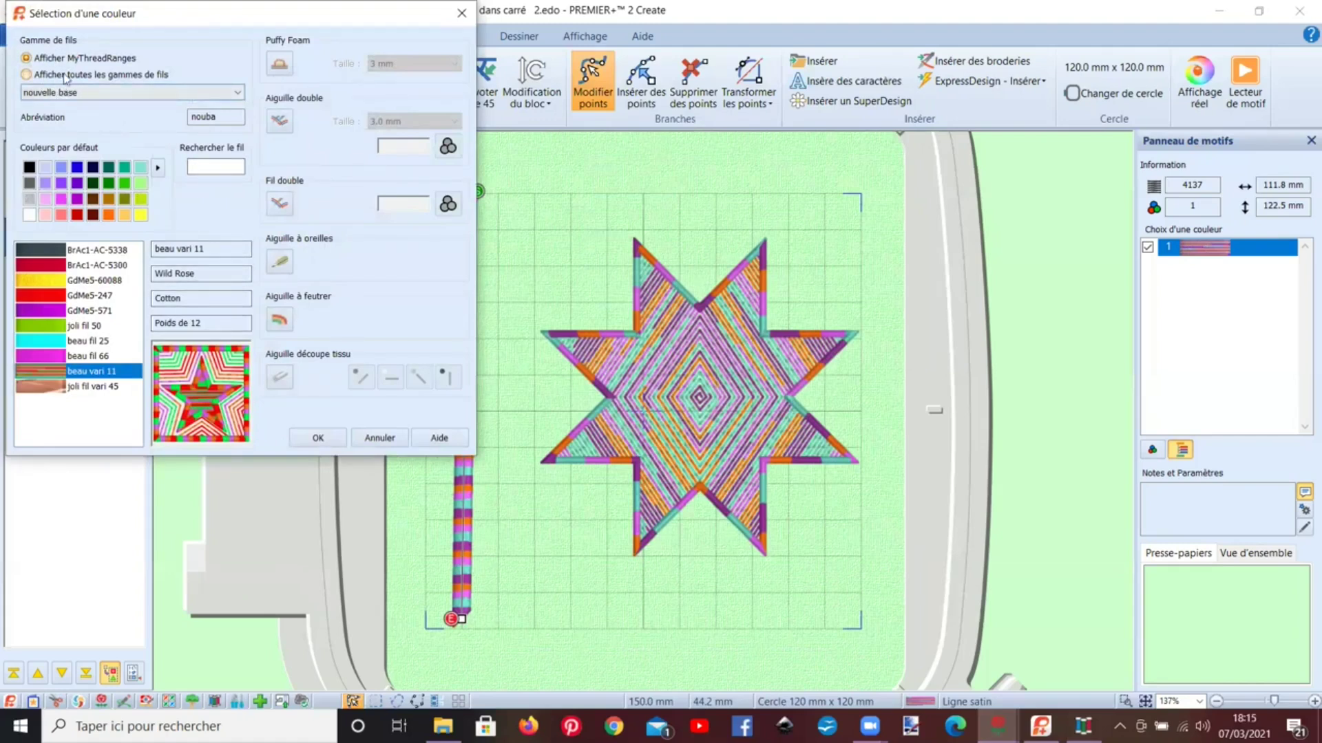
left_click(33, 90)
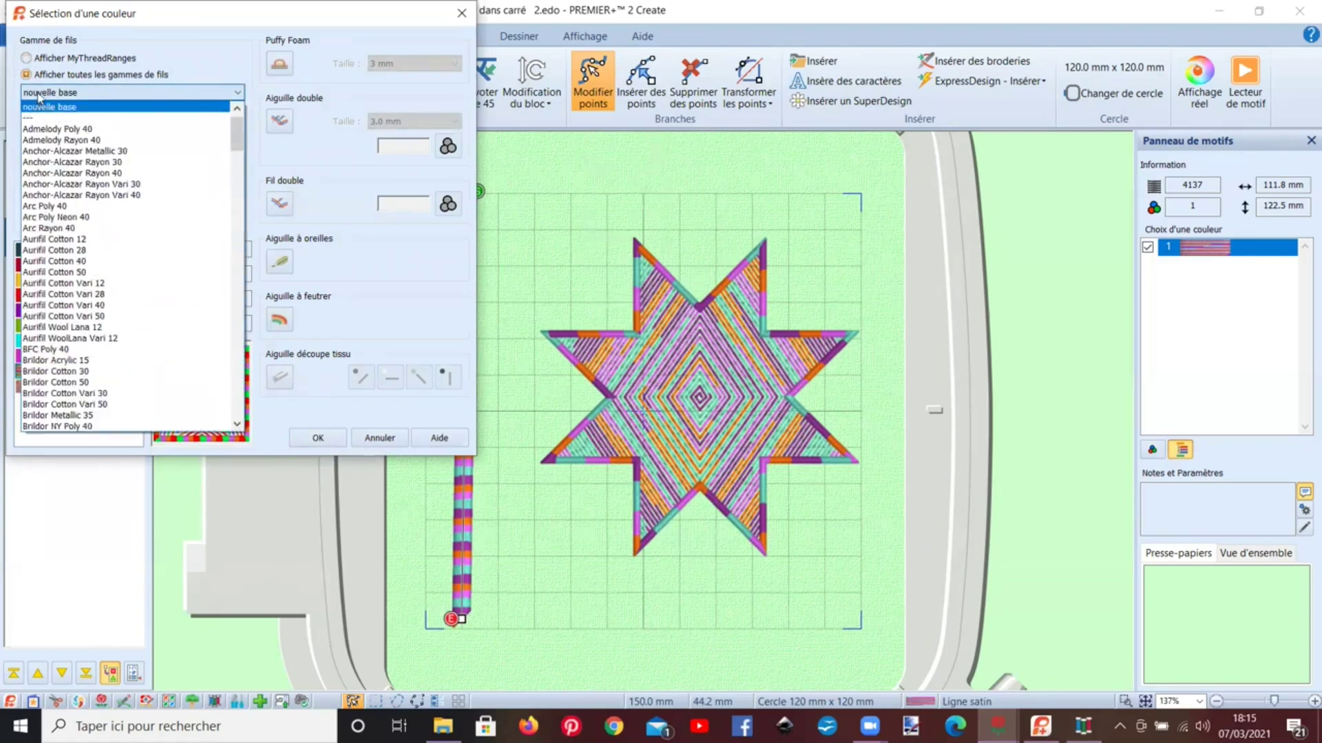
left_click(38, 96)
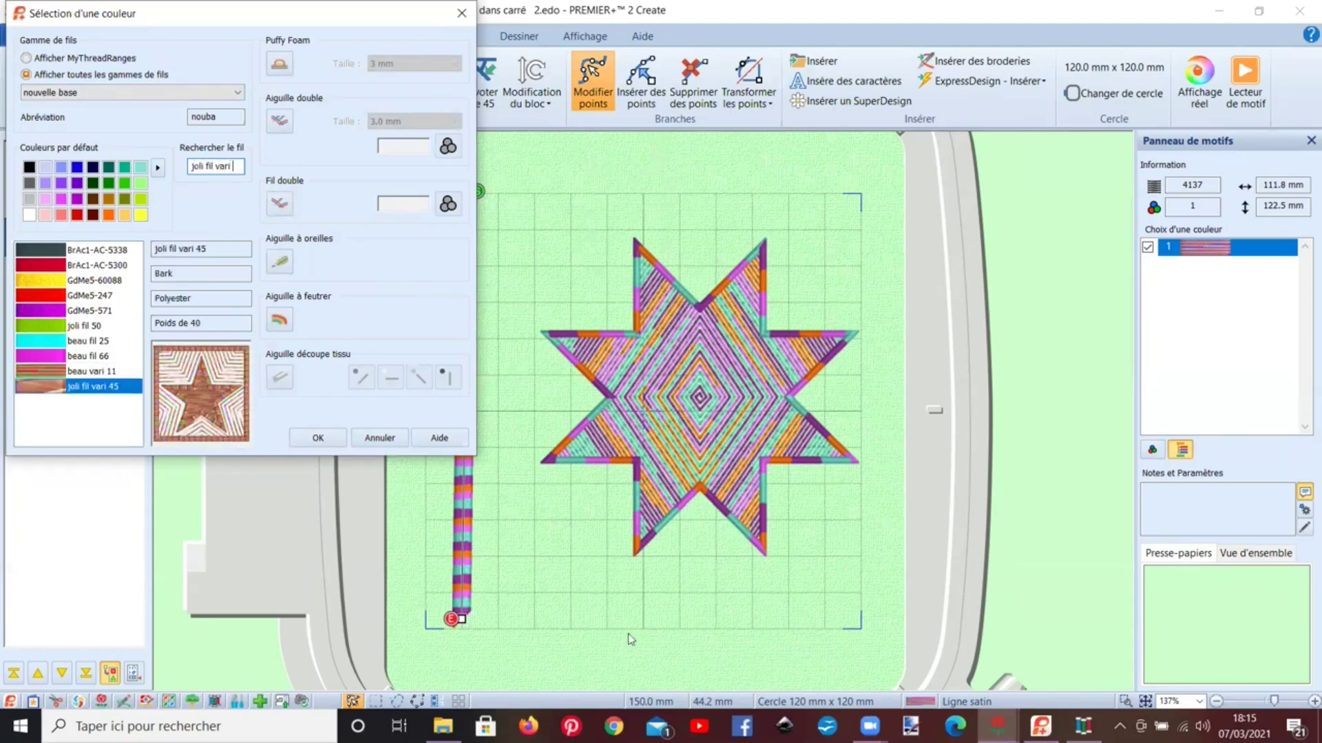
Step: Check the thread number in Thread Cache, search for "joli fil vari 45" and apply that thread to the star design
left_click(1076, 723)
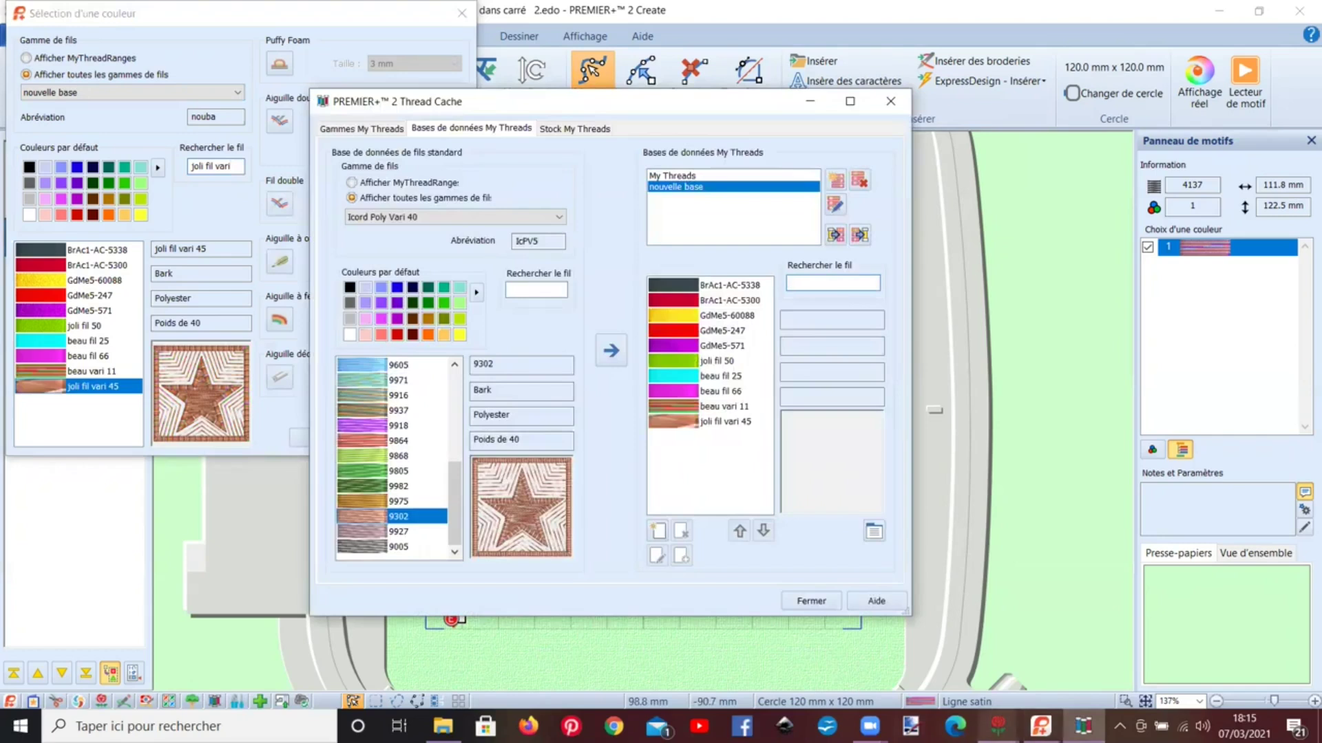
left_click(1029, 641)
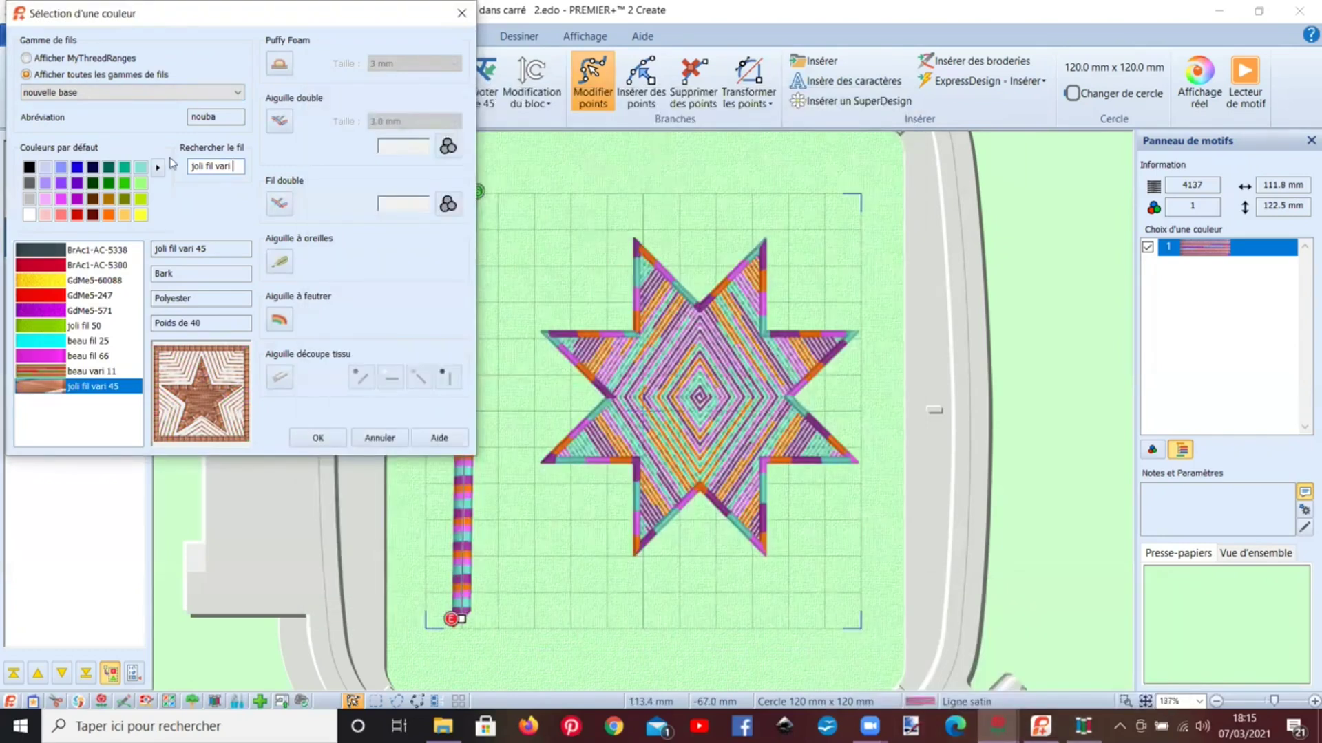
type("45")
left_click(319, 439)
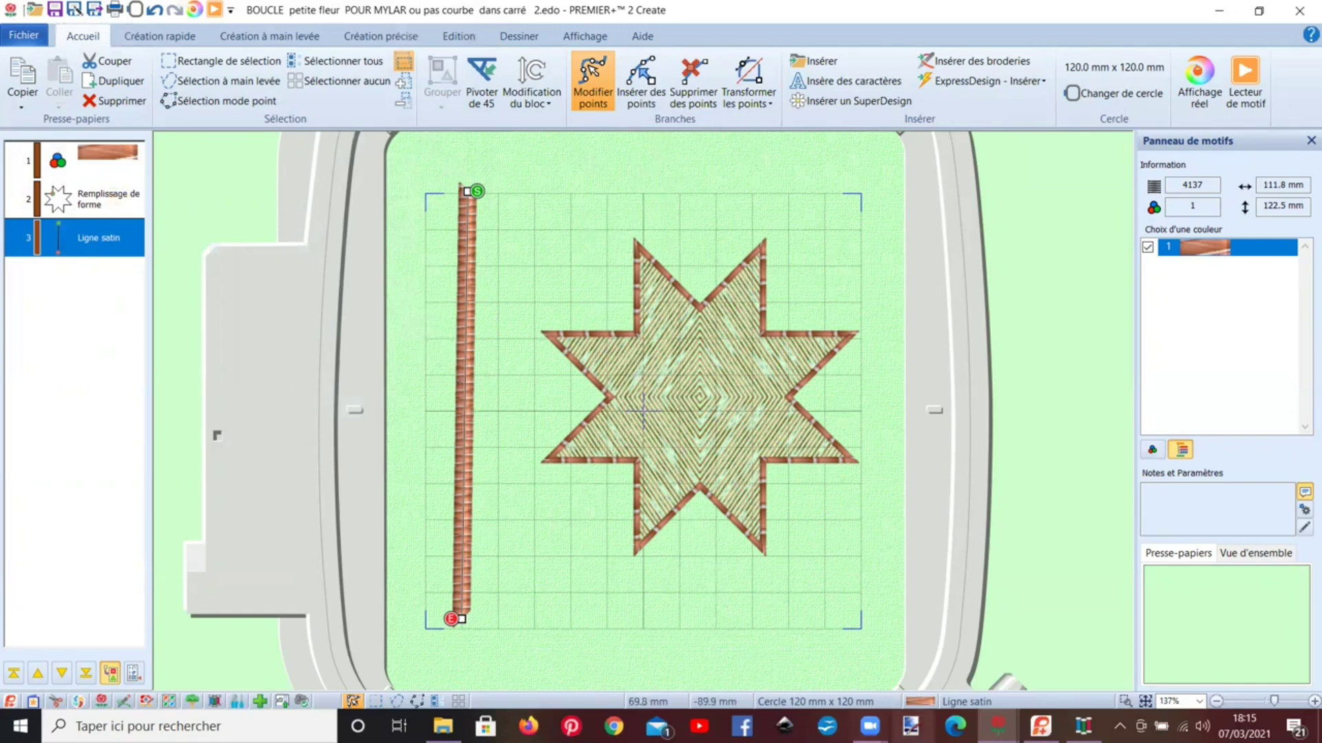
Step: Return to Thread Cache, edit thread "joli fil vari 45" and set its first colour's length to 200 mm
left_click(1082, 726)
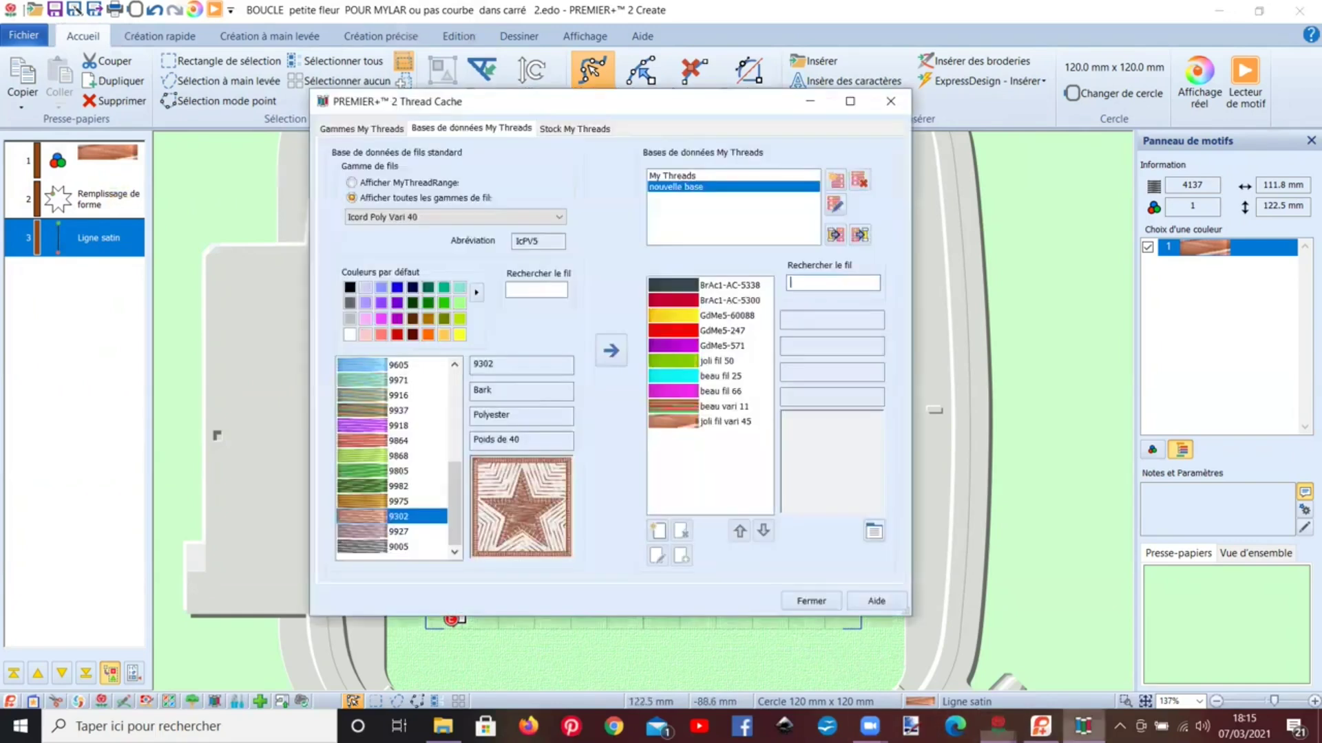
left_click(682, 425)
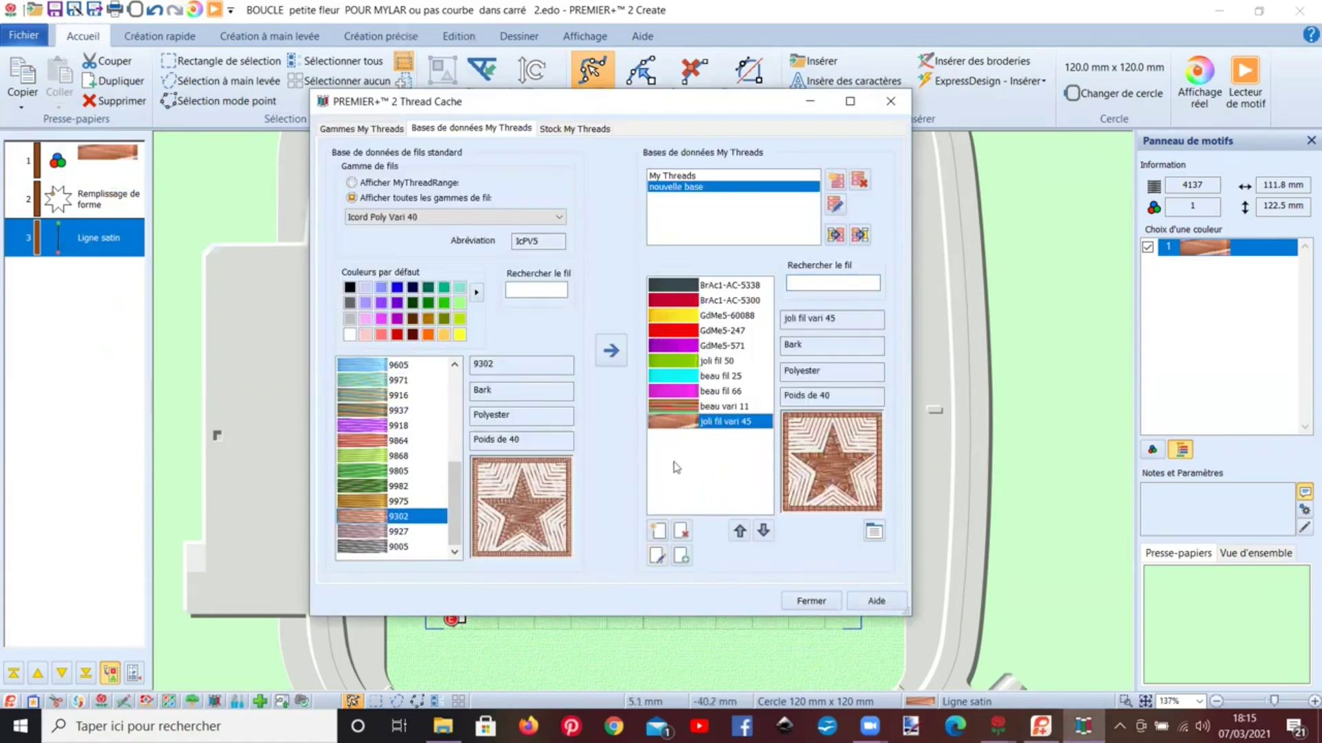
left_click(656, 556)
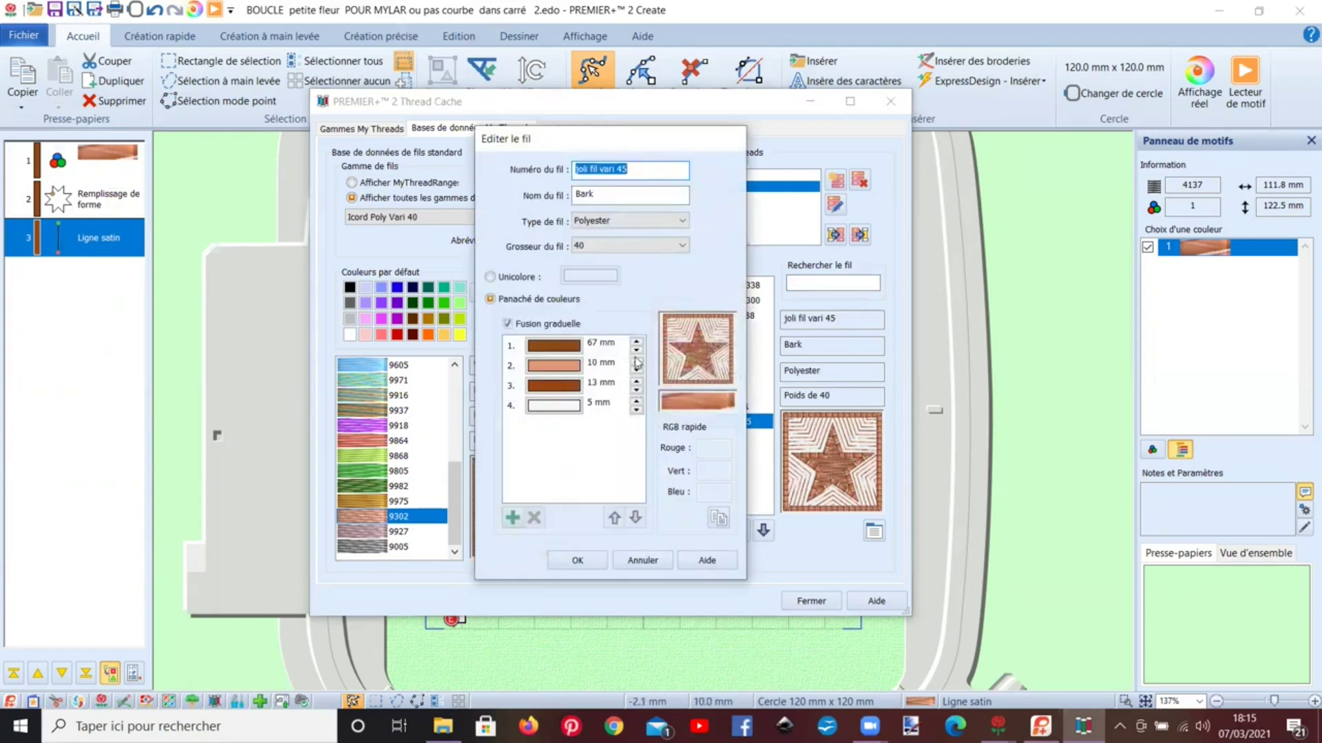
double_click(591, 344)
type("200")
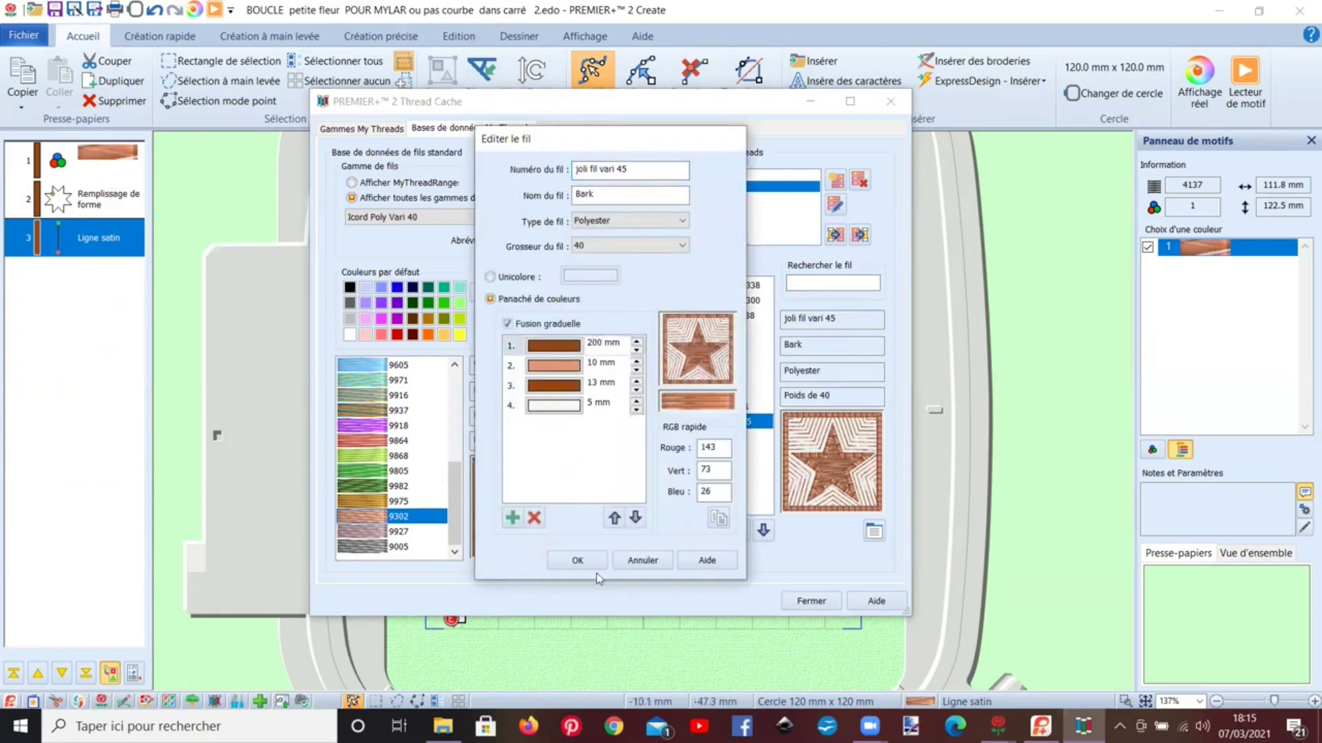
left_click(588, 562)
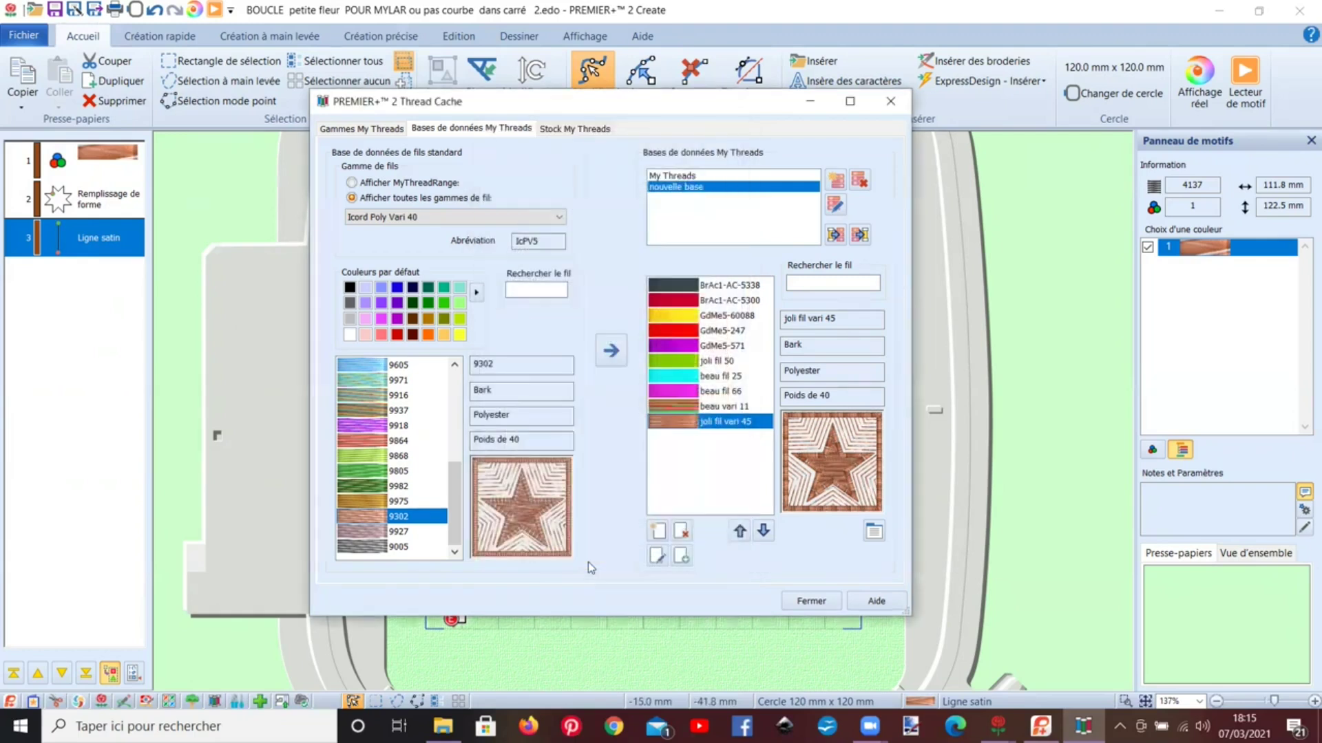
Step: Reopen the star design's colour selection, search for "joli fil 45" and apply the matched thread "joli fil 50"
mouse_move(998, 724)
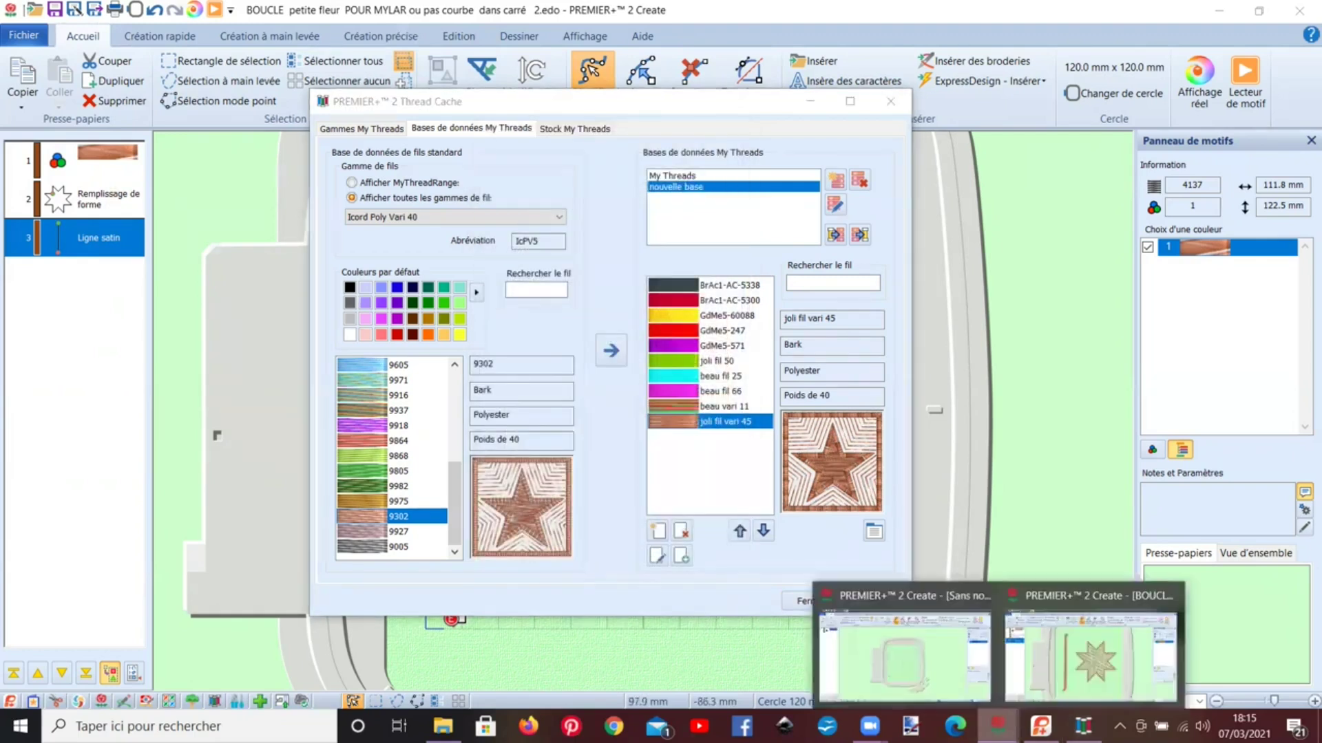
left_click(1001, 647)
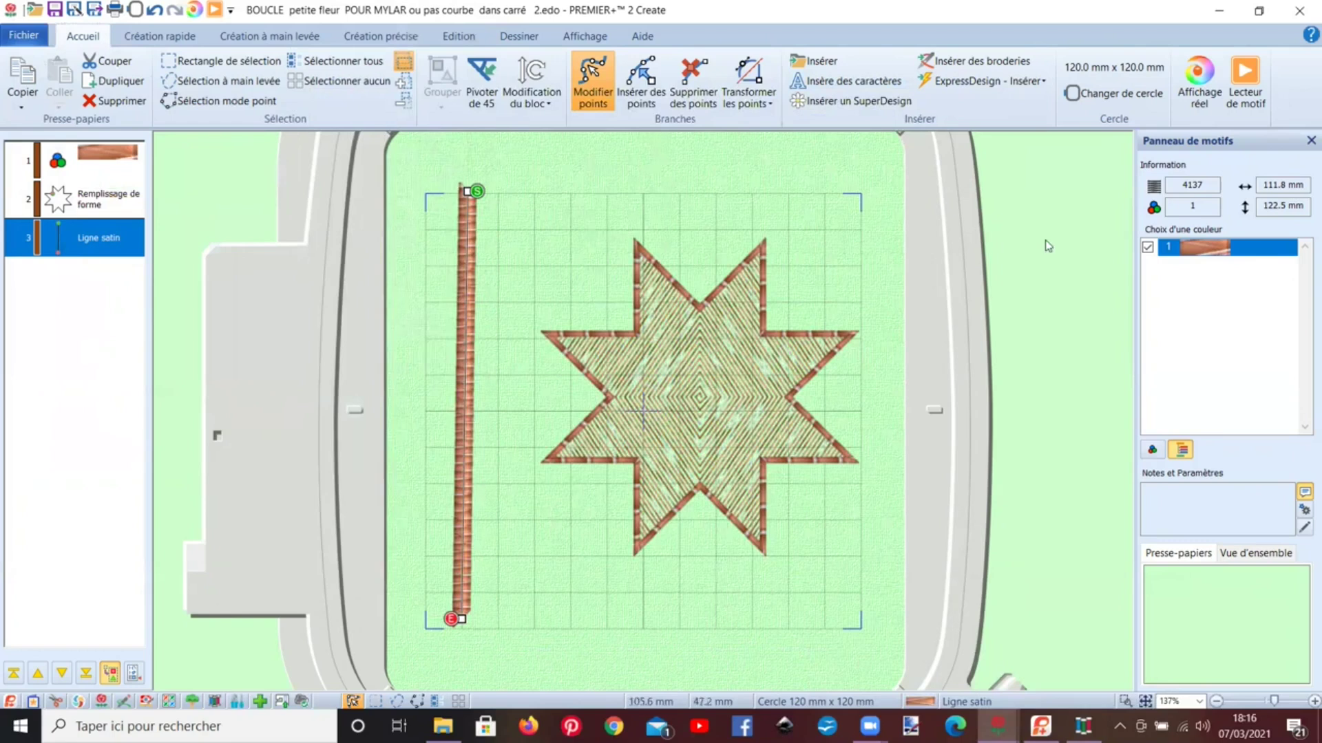
left_click(1218, 247)
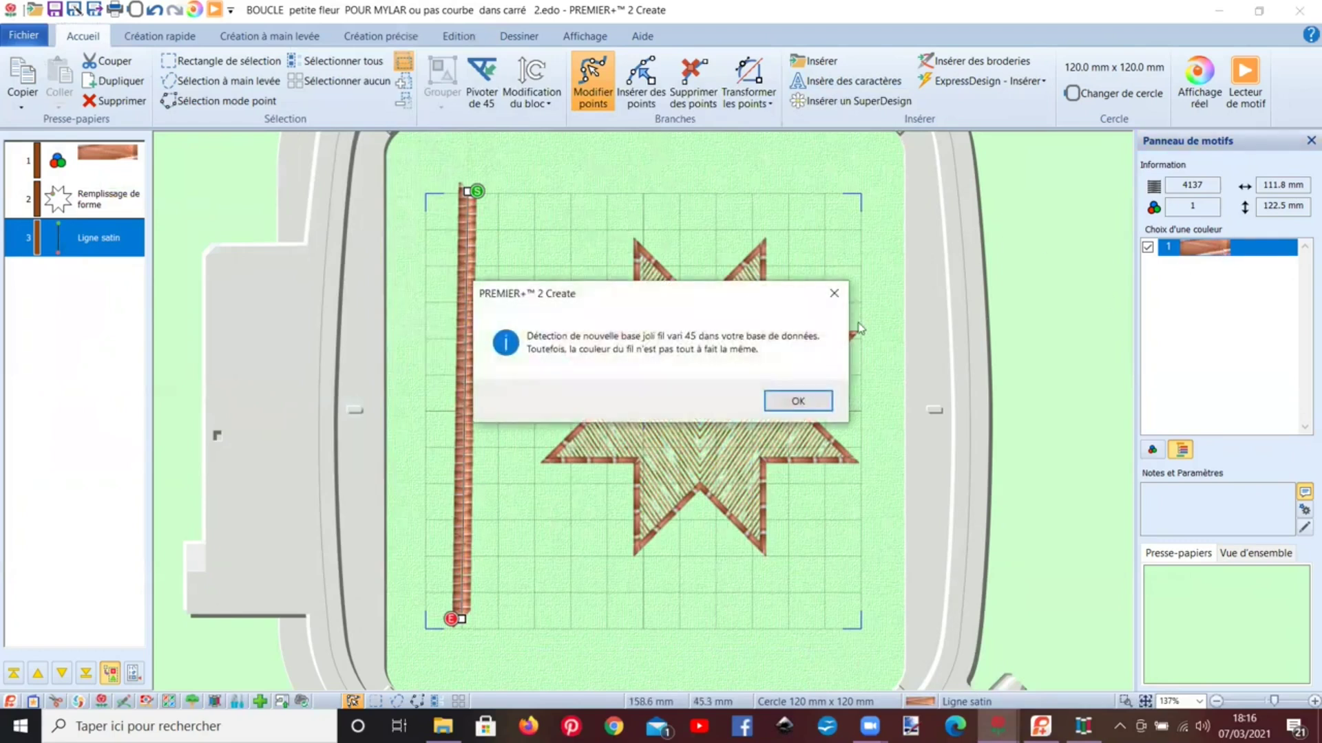
left_click(798, 401)
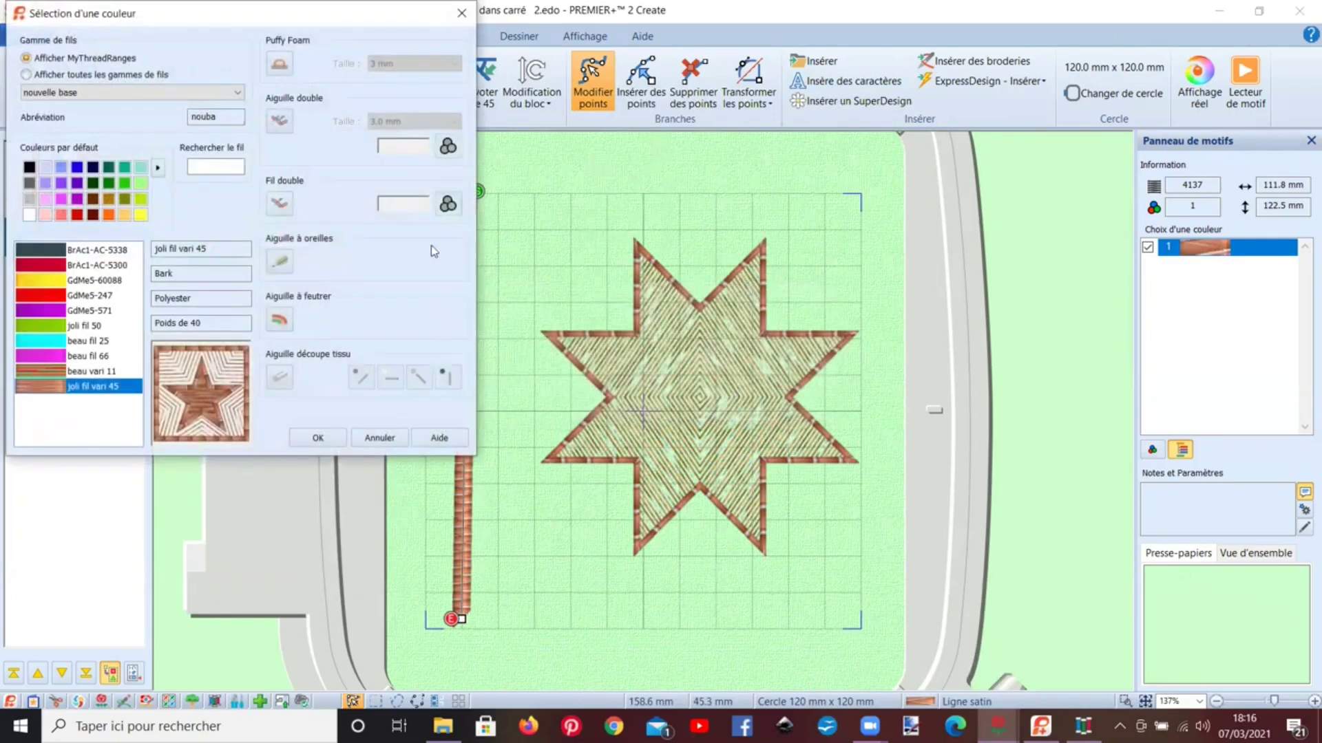
left_click(237, 168)
type("joli fil 45")
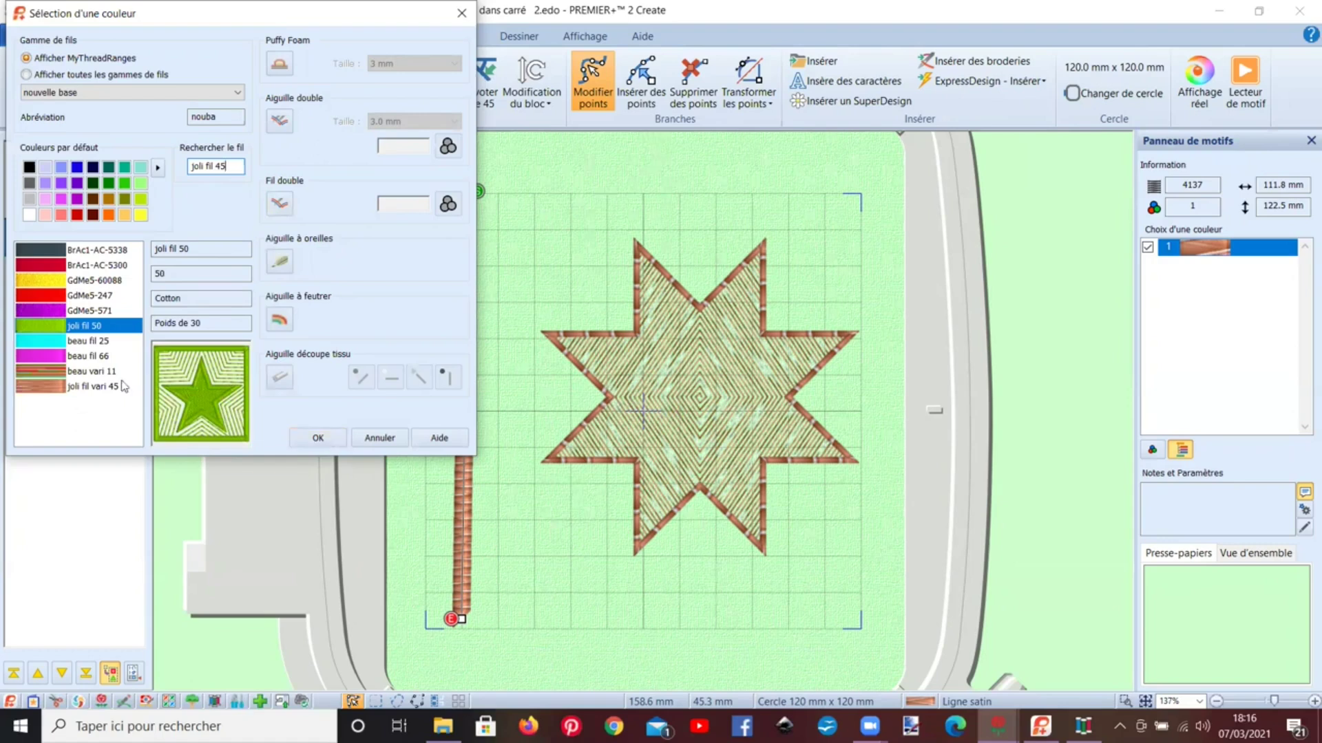
left_click(303, 436)
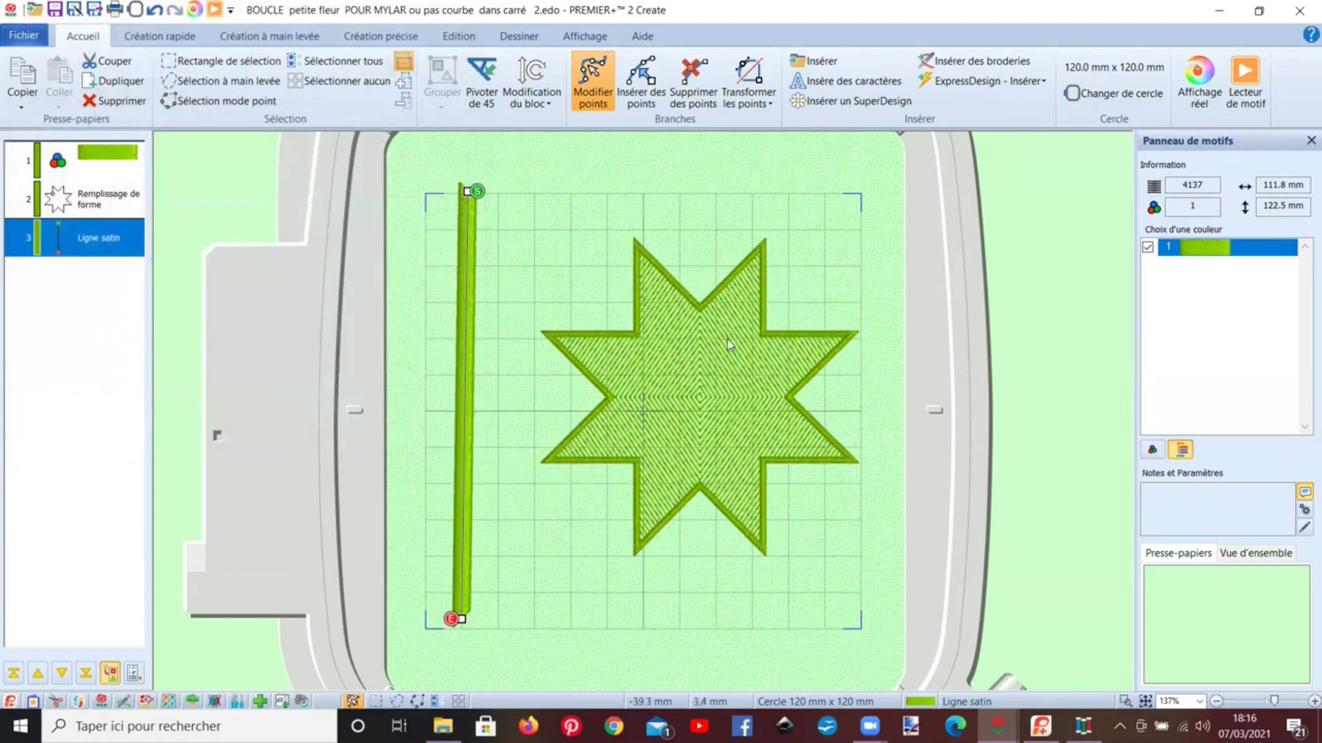
Step: Change the star design's colour to thread "joli fil vari 45" from "nouvelle base"
double_click(1225, 248)
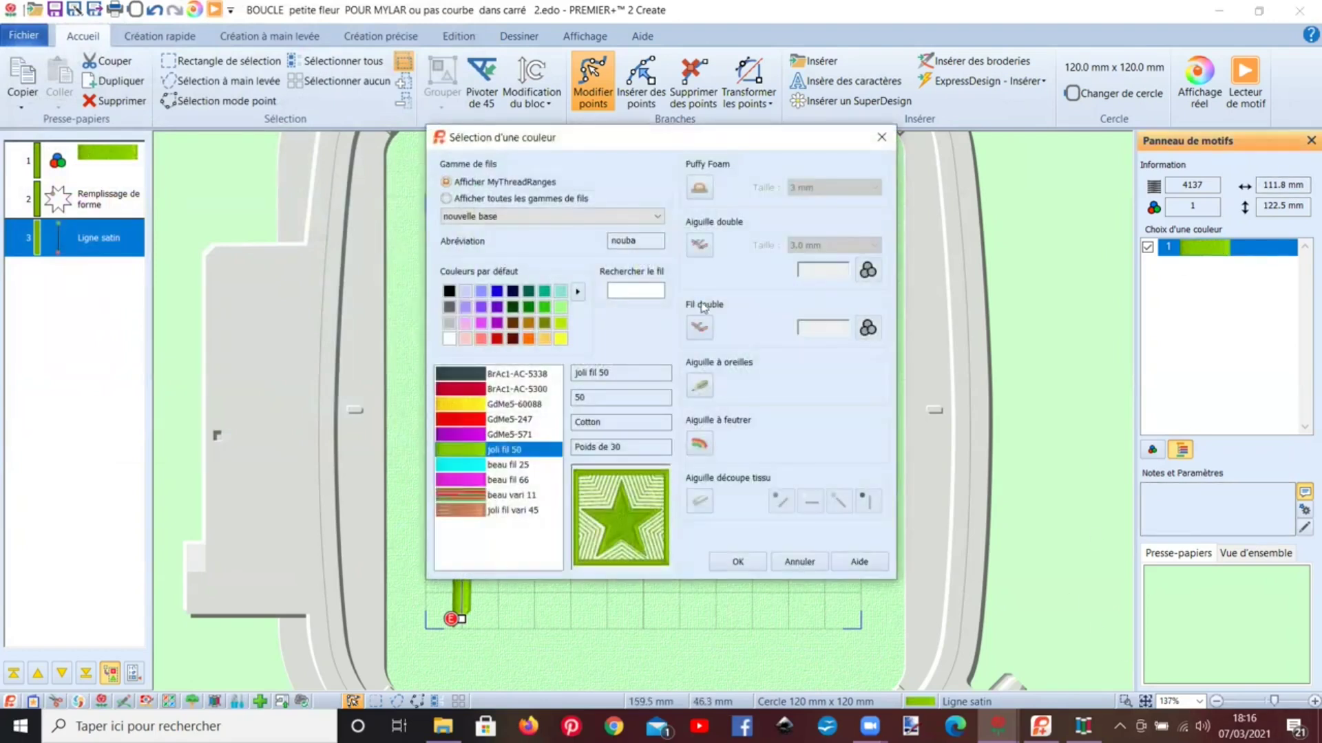
left_click(530, 218)
left_click(464, 517)
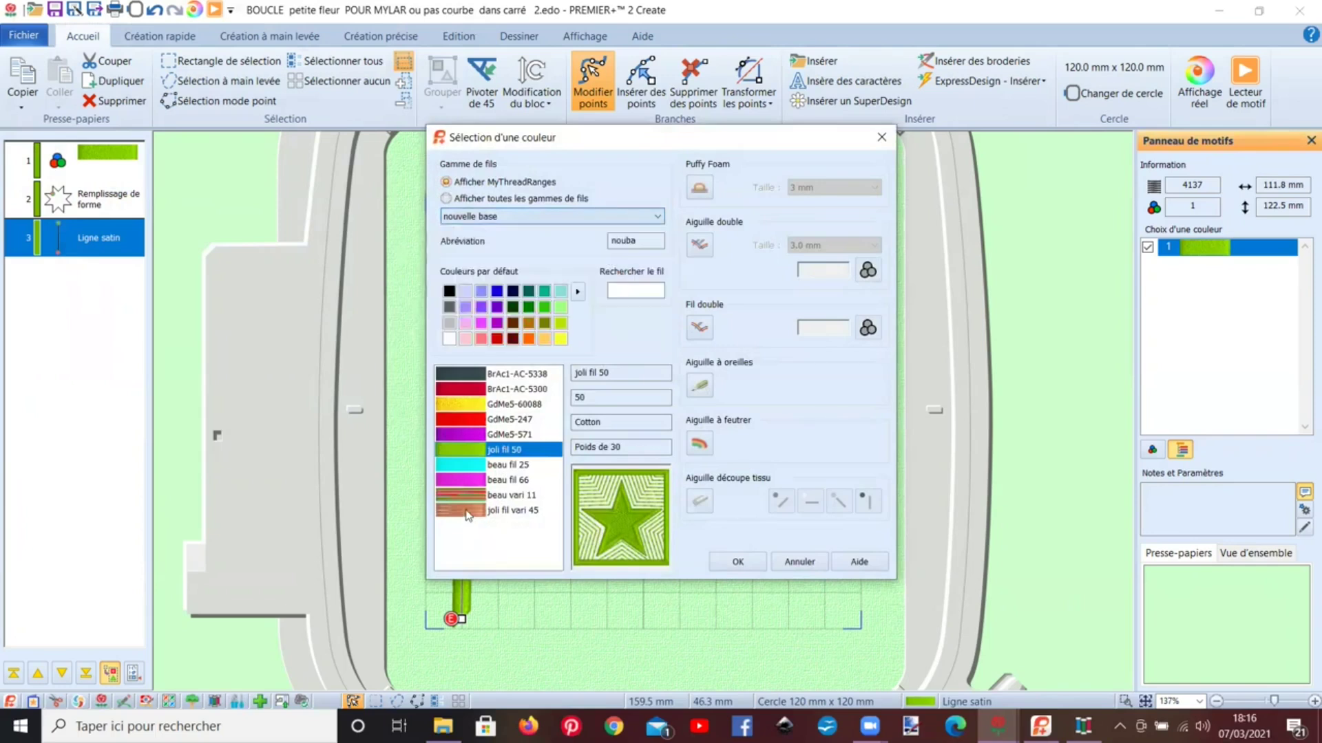
left_click(464, 512)
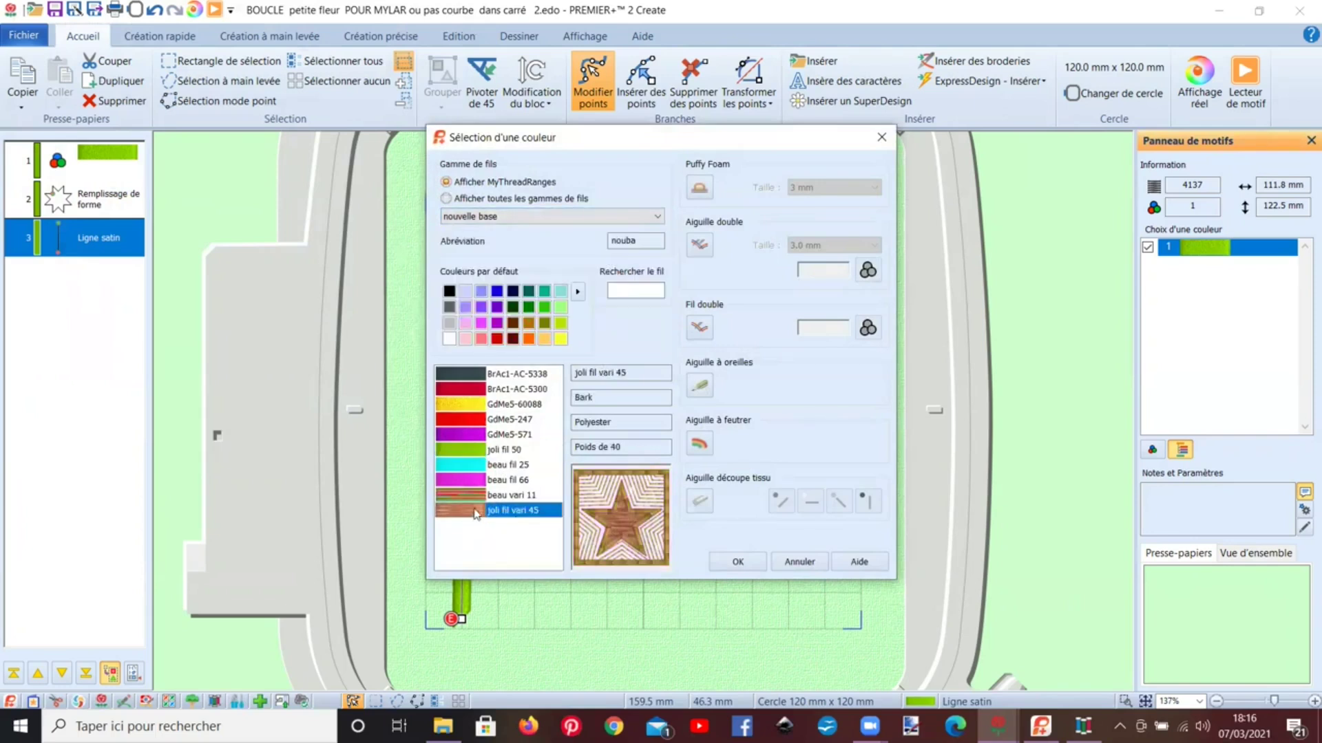
left_click(739, 562)
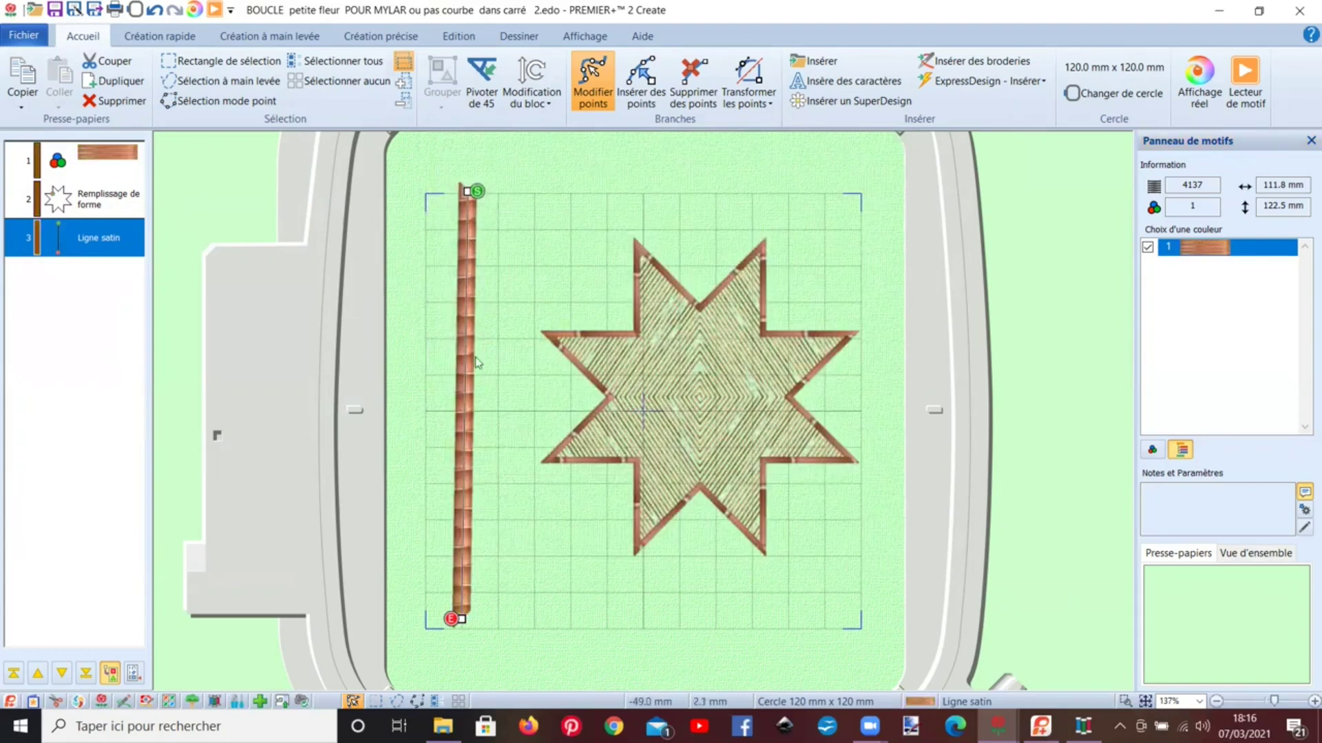
Step: Return to Thread Cache, edit thread "joli fil vari 45" and change its third colour to pinkish red (RGB 255, 0, 66)
left_click(1083, 727)
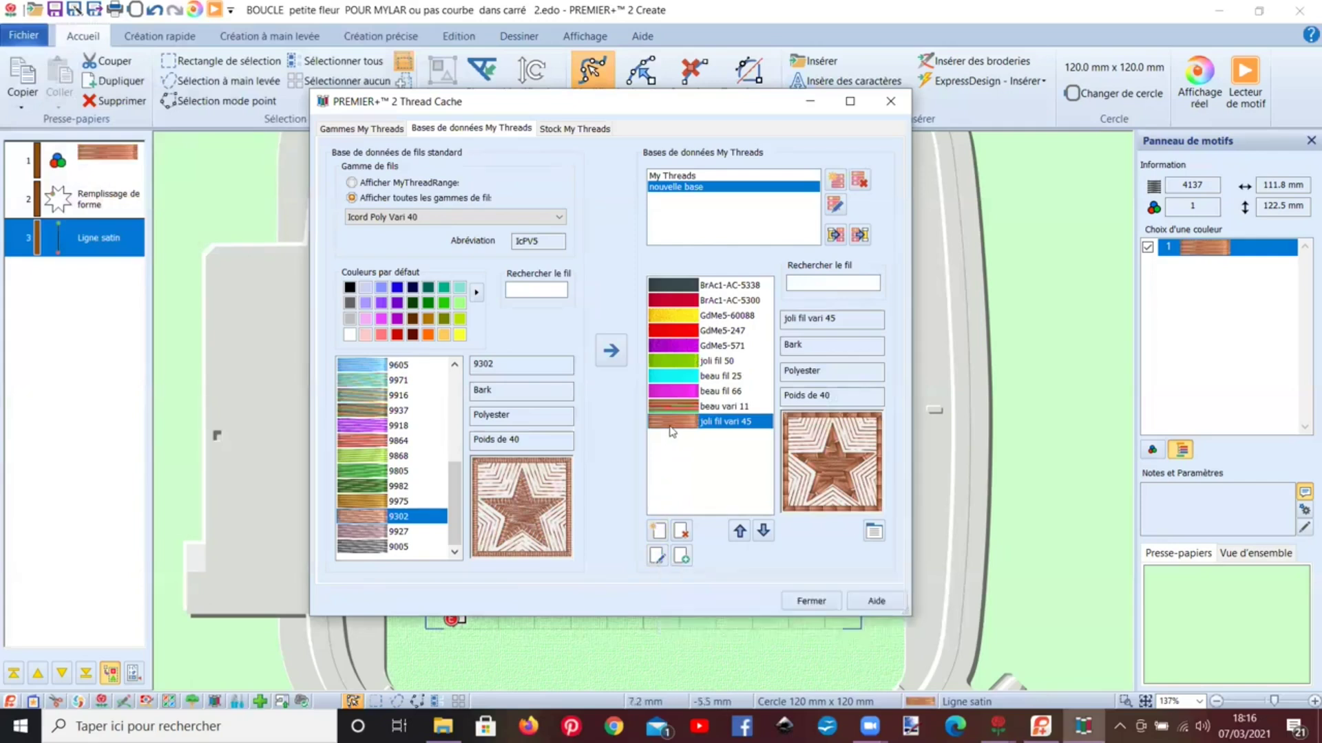
left_click(655, 555)
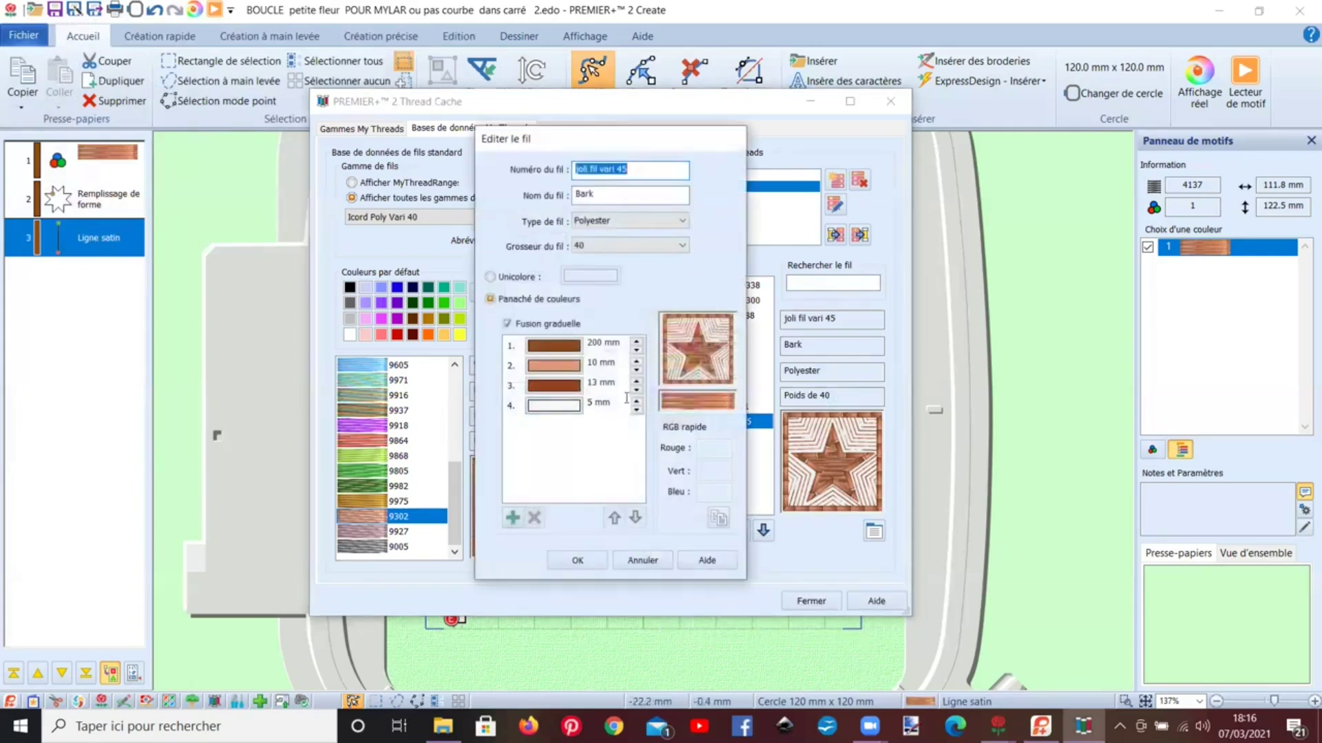
left_click(552, 387)
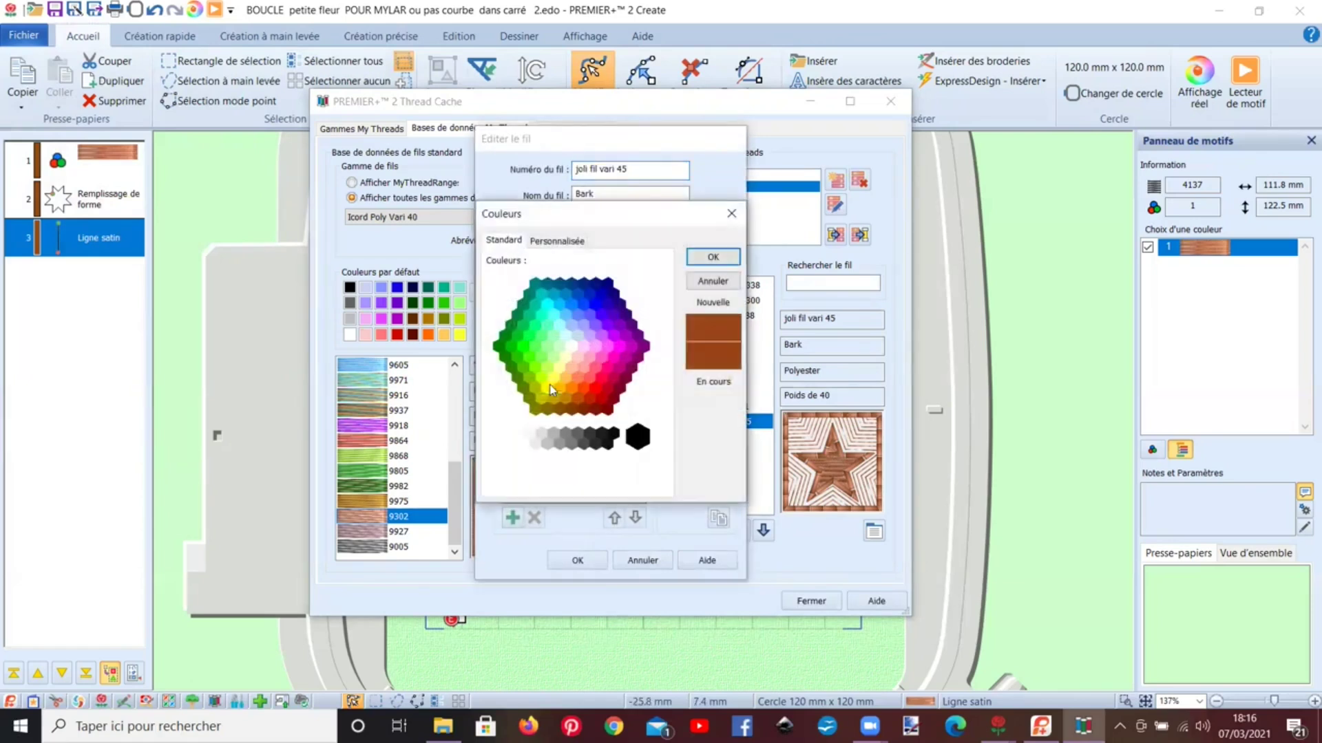
left_click(595, 367)
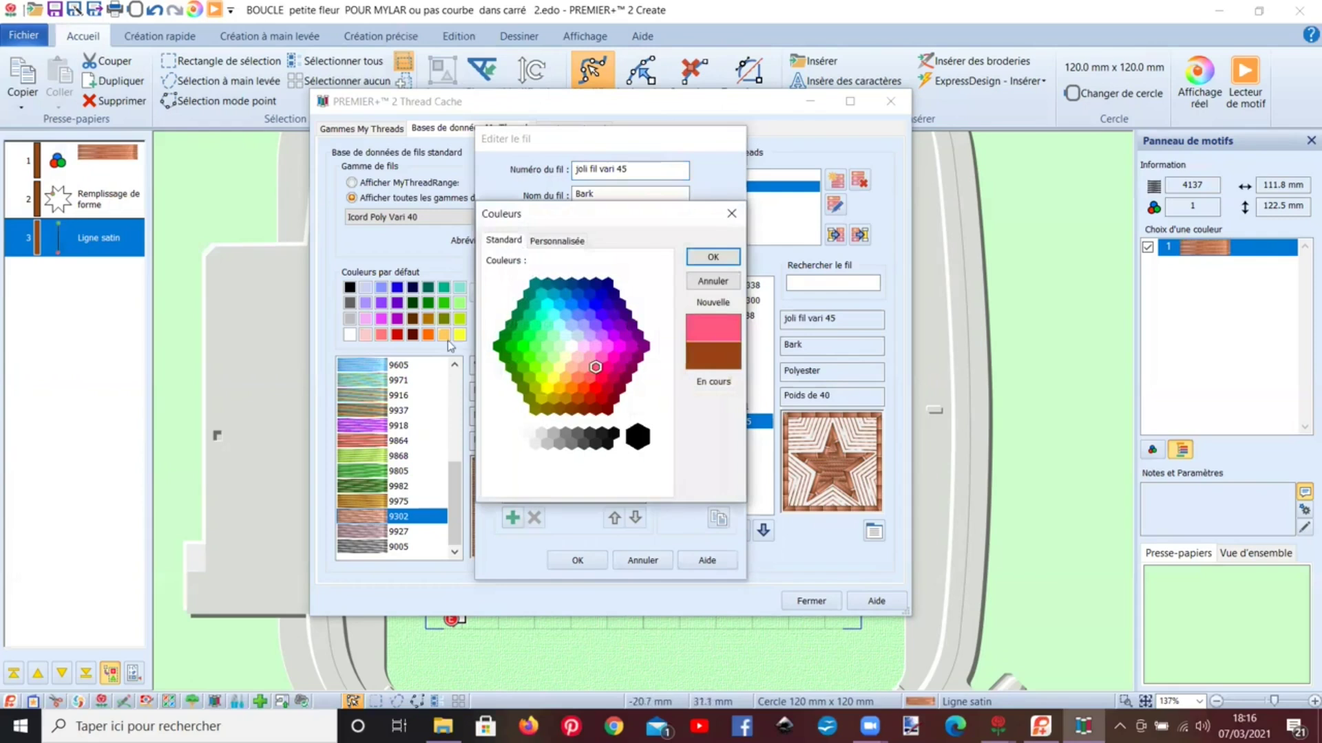
left_click(607, 368)
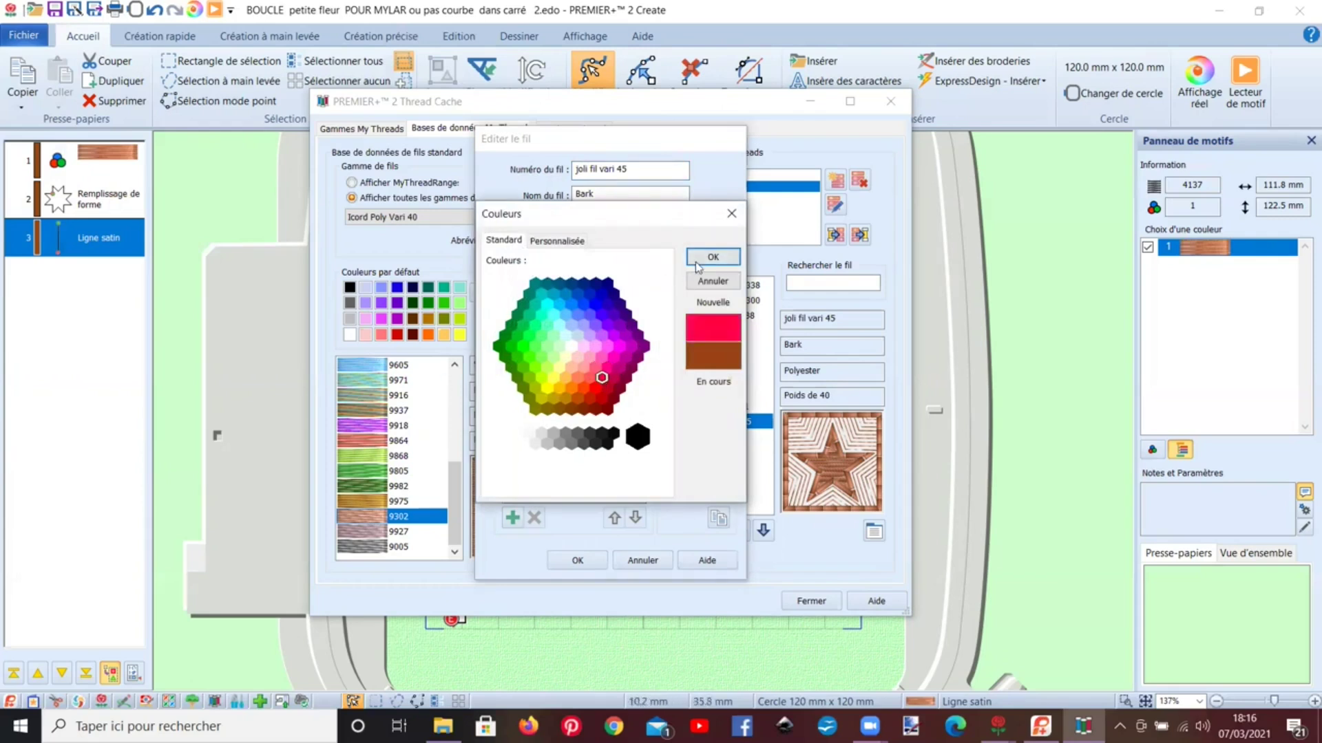
left_click(713, 258)
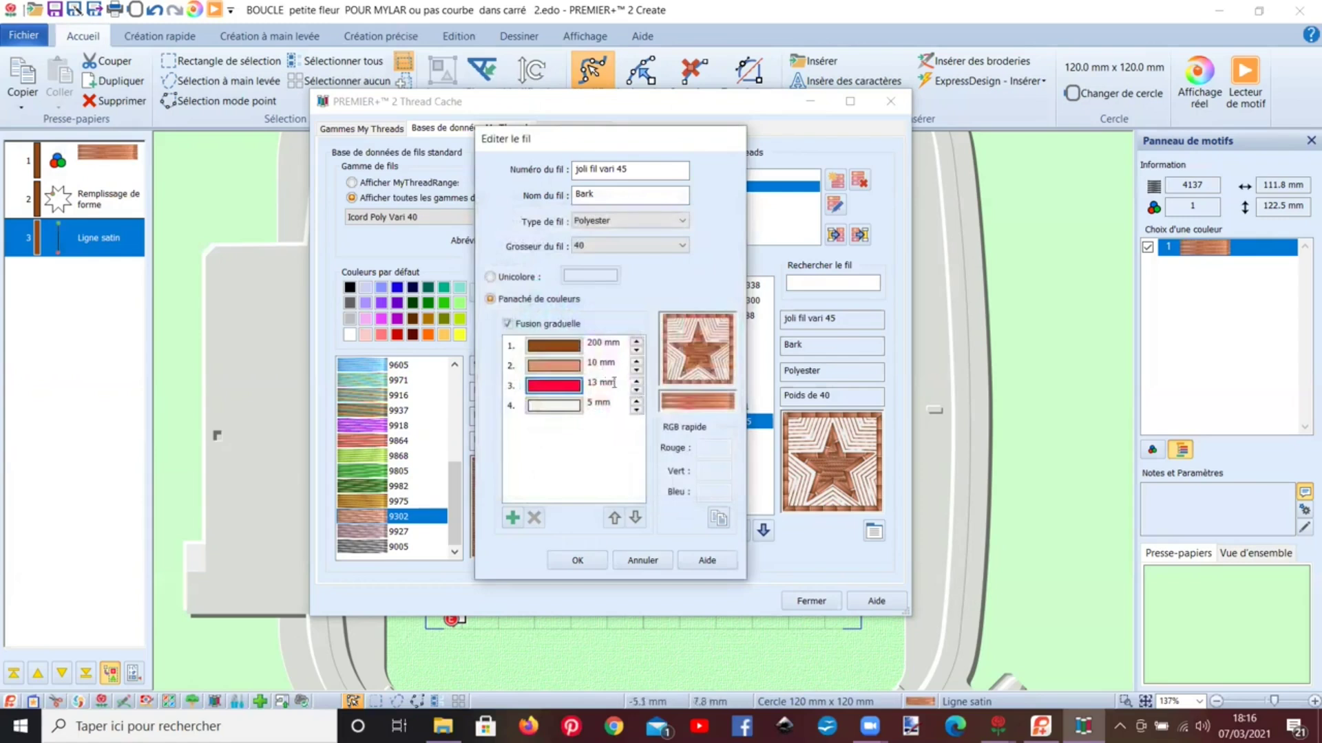
Step: Set the third colour's length to 110 mm and reapply the updated thread "joli fil vari 45" to the star design
left_click(591, 385)
type("110")
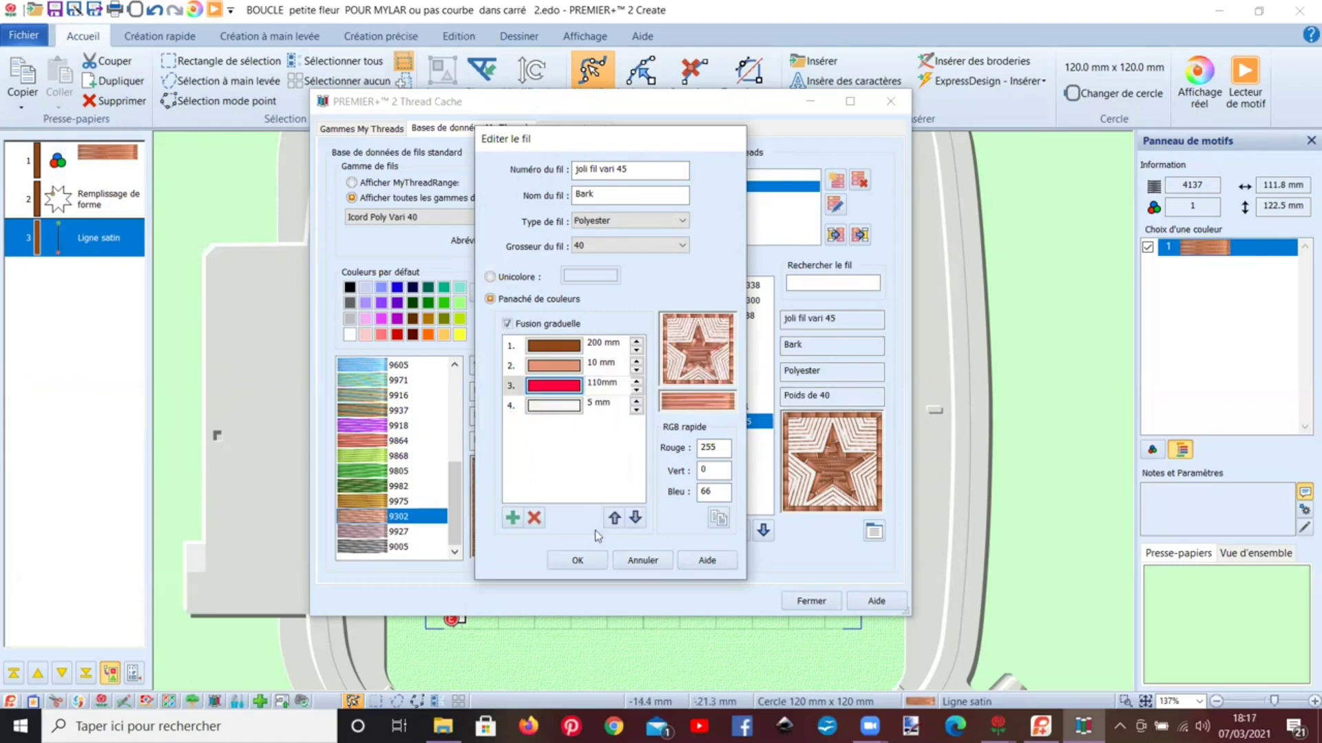
left_click(596, 562)
left_click(787, 606)
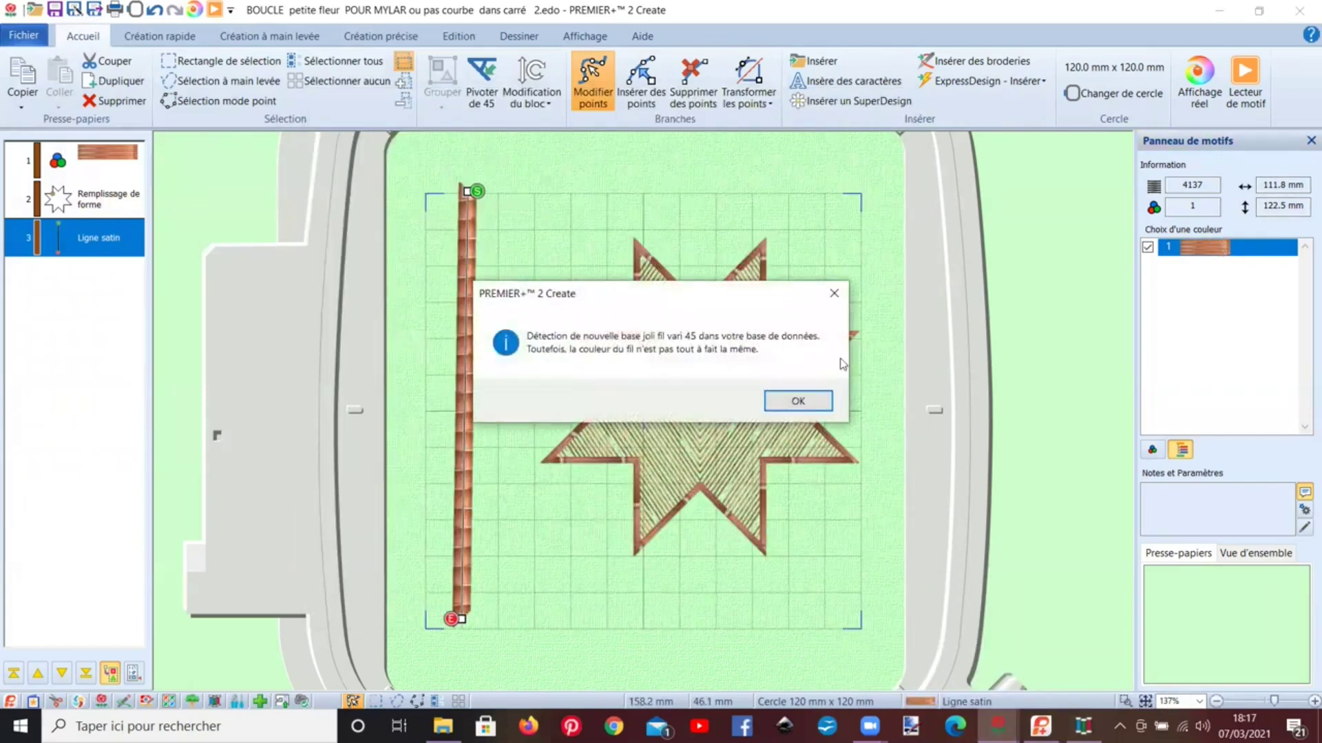
left_click(798, 401)
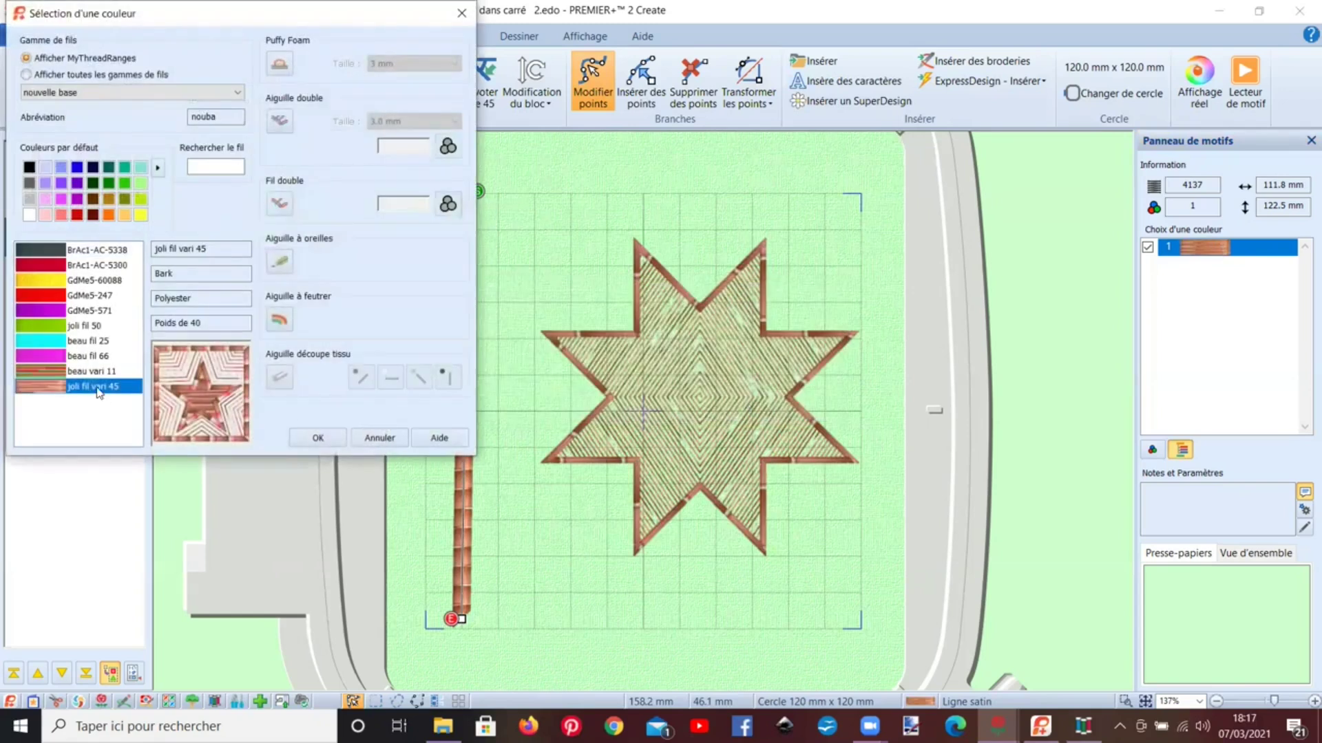
left_click(317, 439)
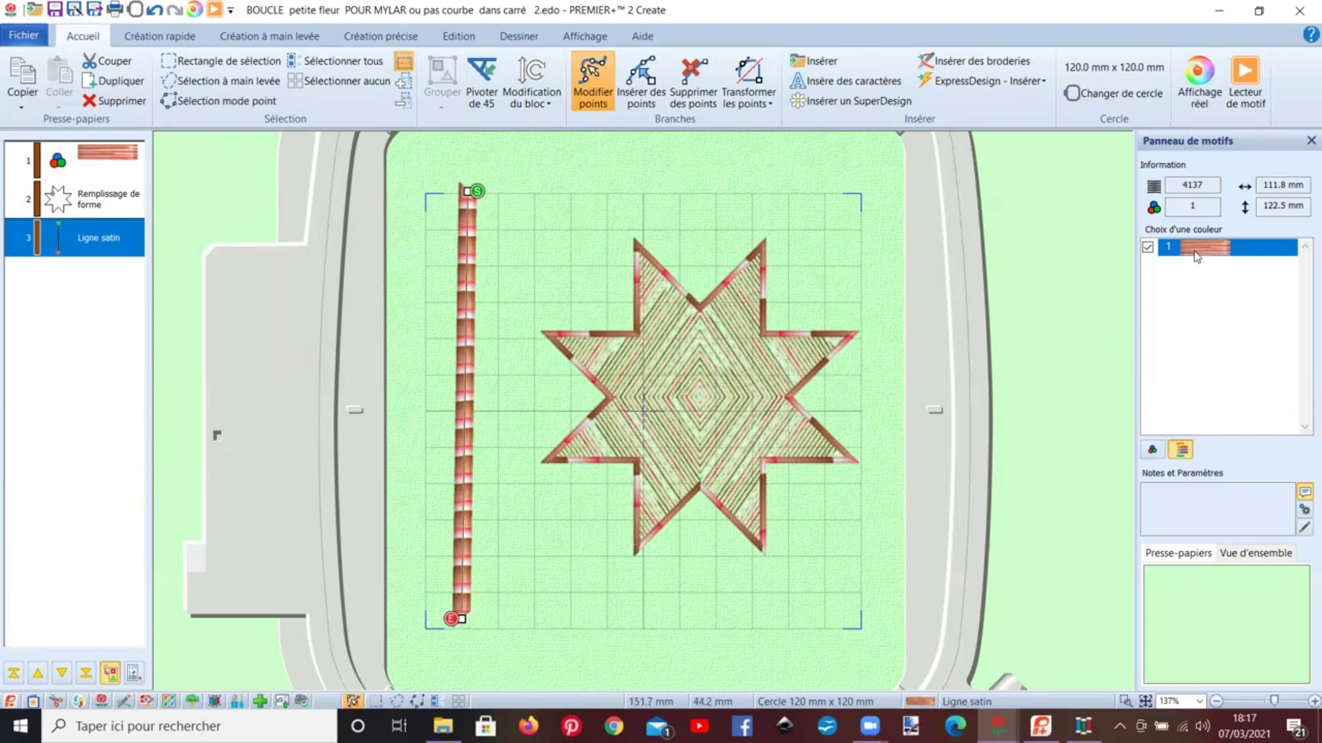
Step: Change the star design's colour to the green variegated thread CoRV5-170 from the "My Threads" database
double_click(1159, 255)
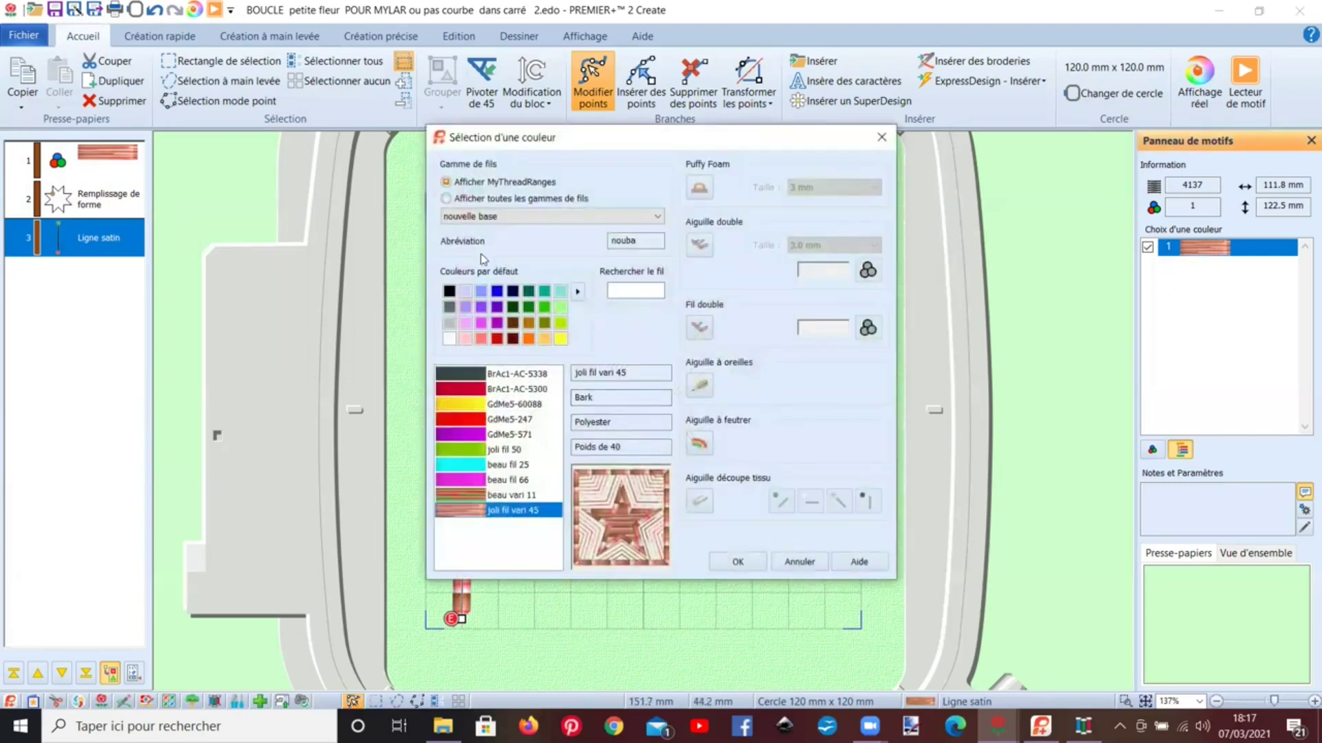
left_click(481, 216)
left_click(457, 256)
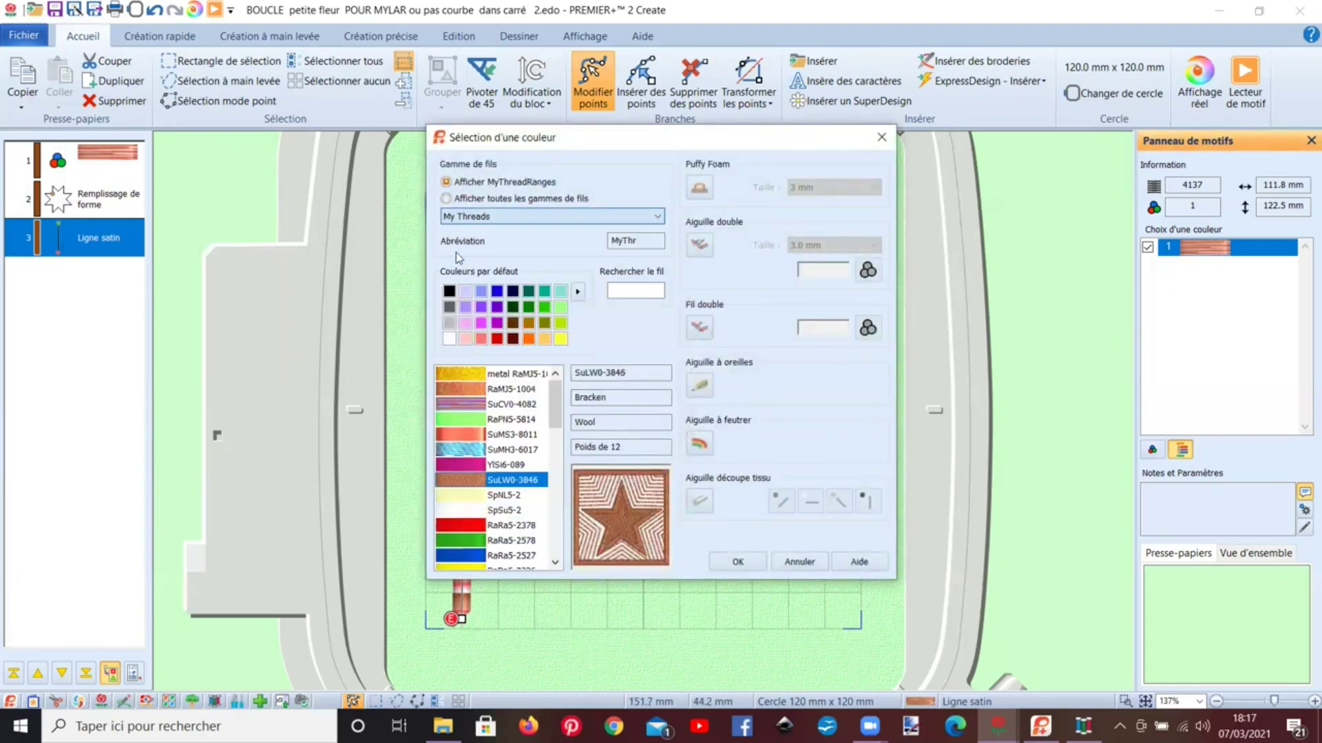
scroll(451, 511, "down", 10)
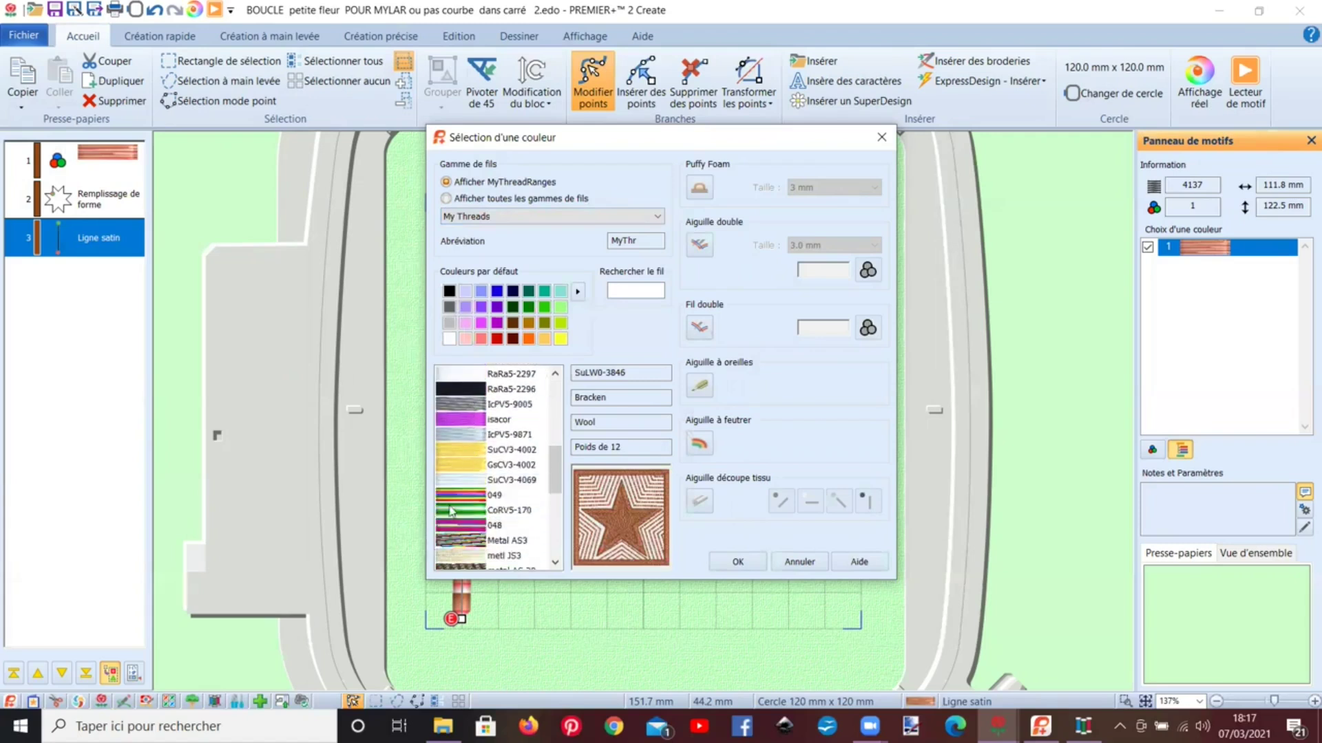
left_click(453, 511)
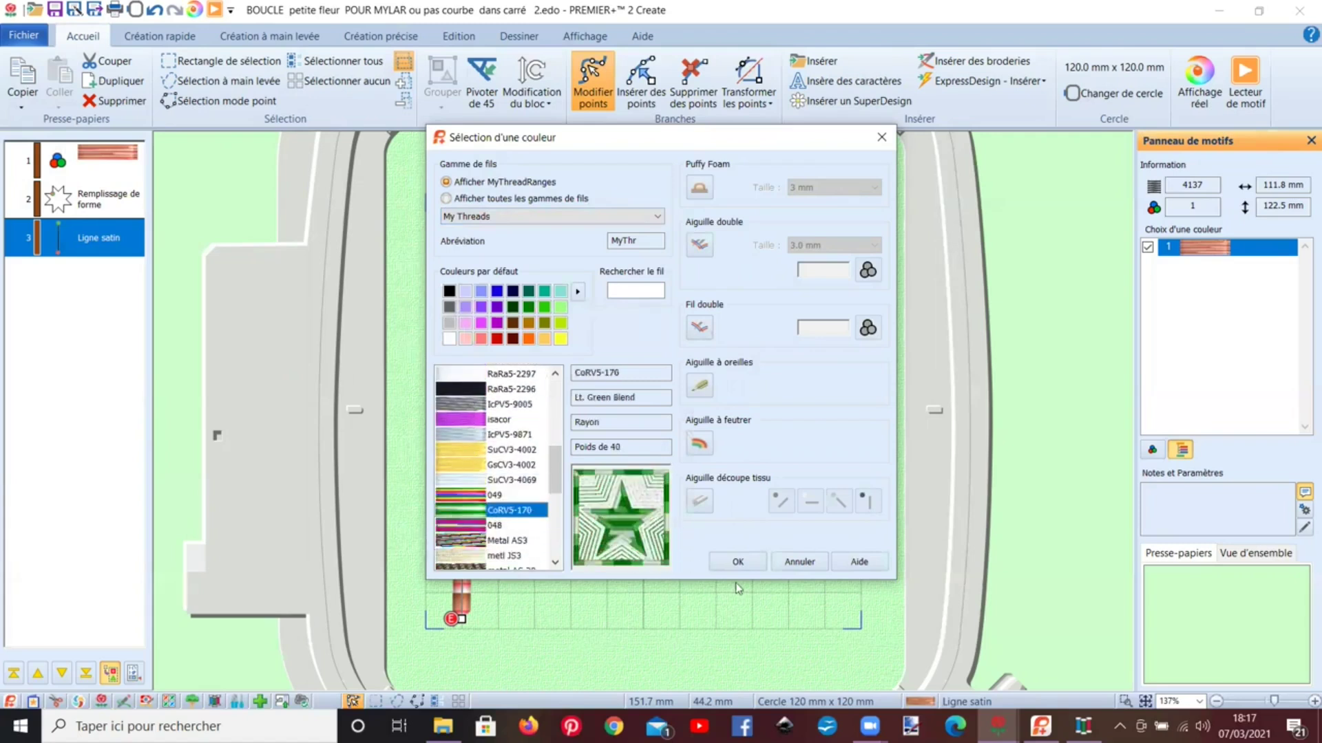
left_click(738, 561)
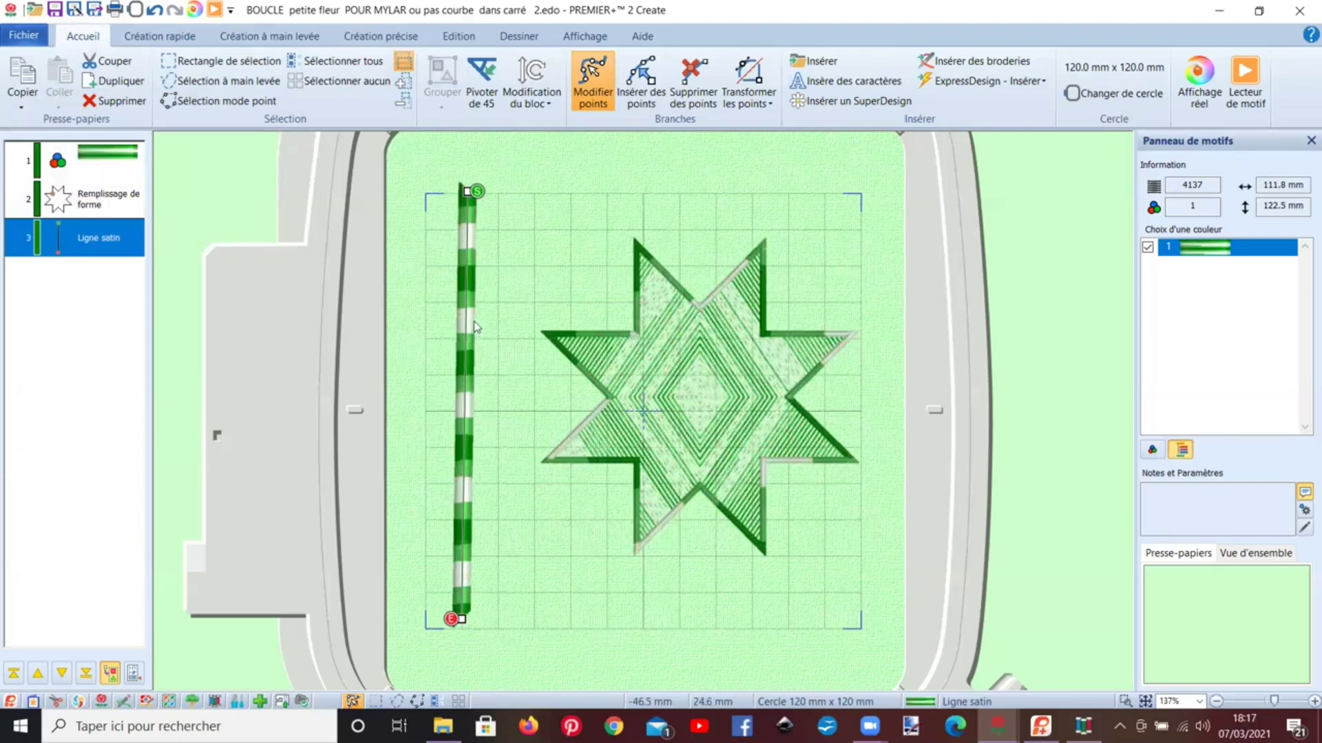
Step: Change the star design's colour to thread IcPV5-9005 from "My Threads", check "nouvelle base" in Thread Cache and close it
double_click(1212, 250)
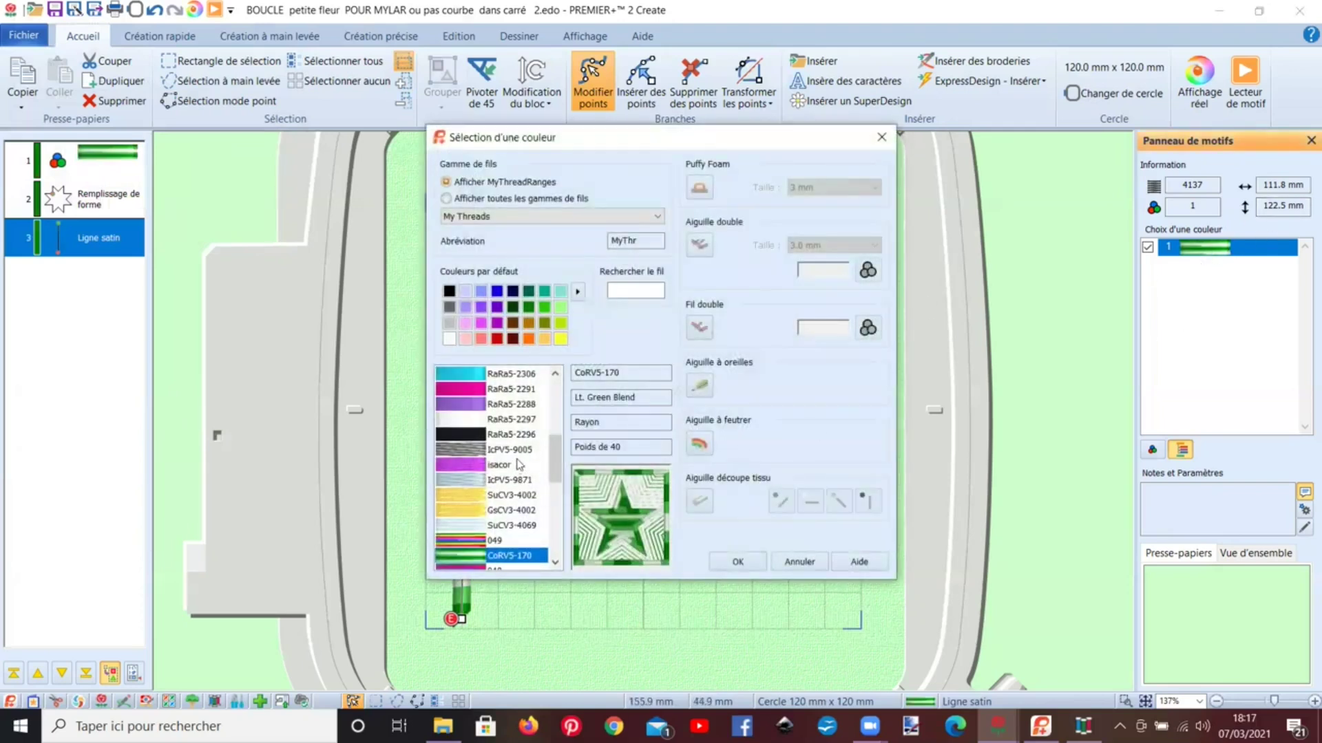
left_click(480, 451)
left_click(737, 562)
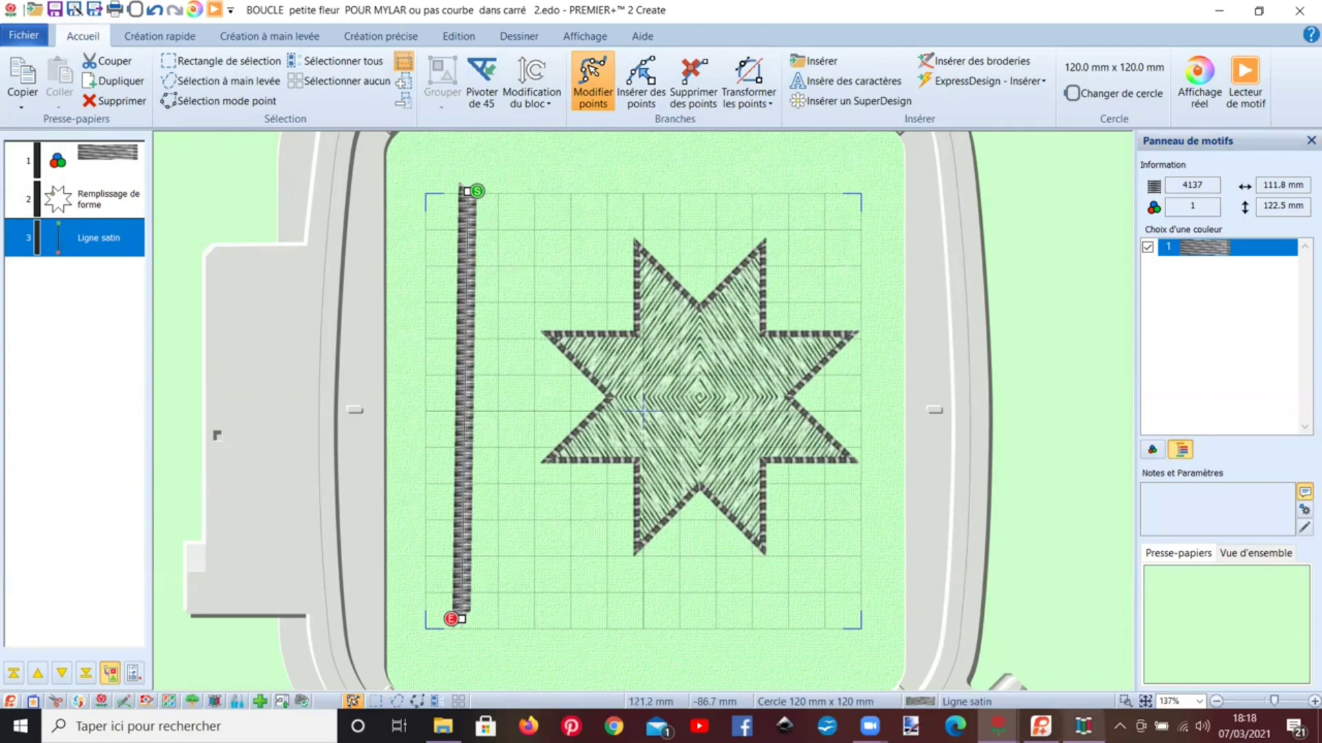
left_click(1083, 726)
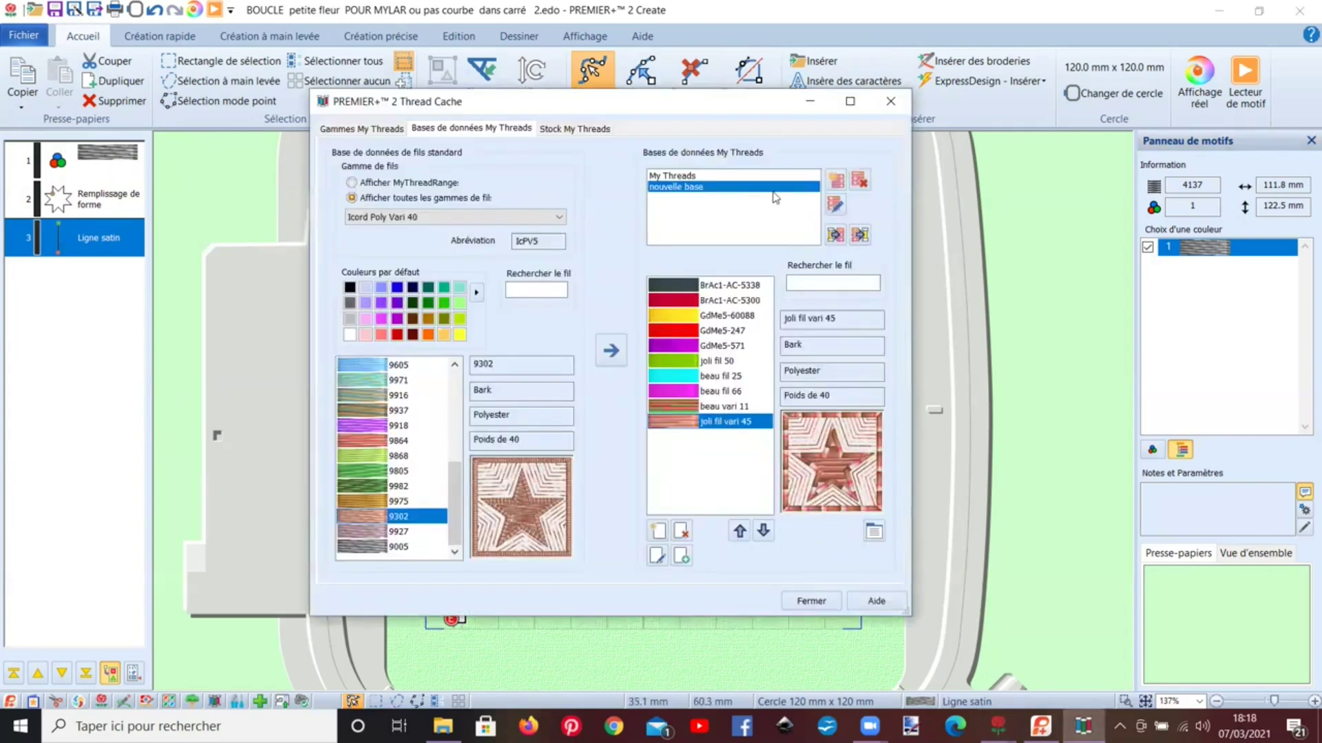
left_click(788, 603)
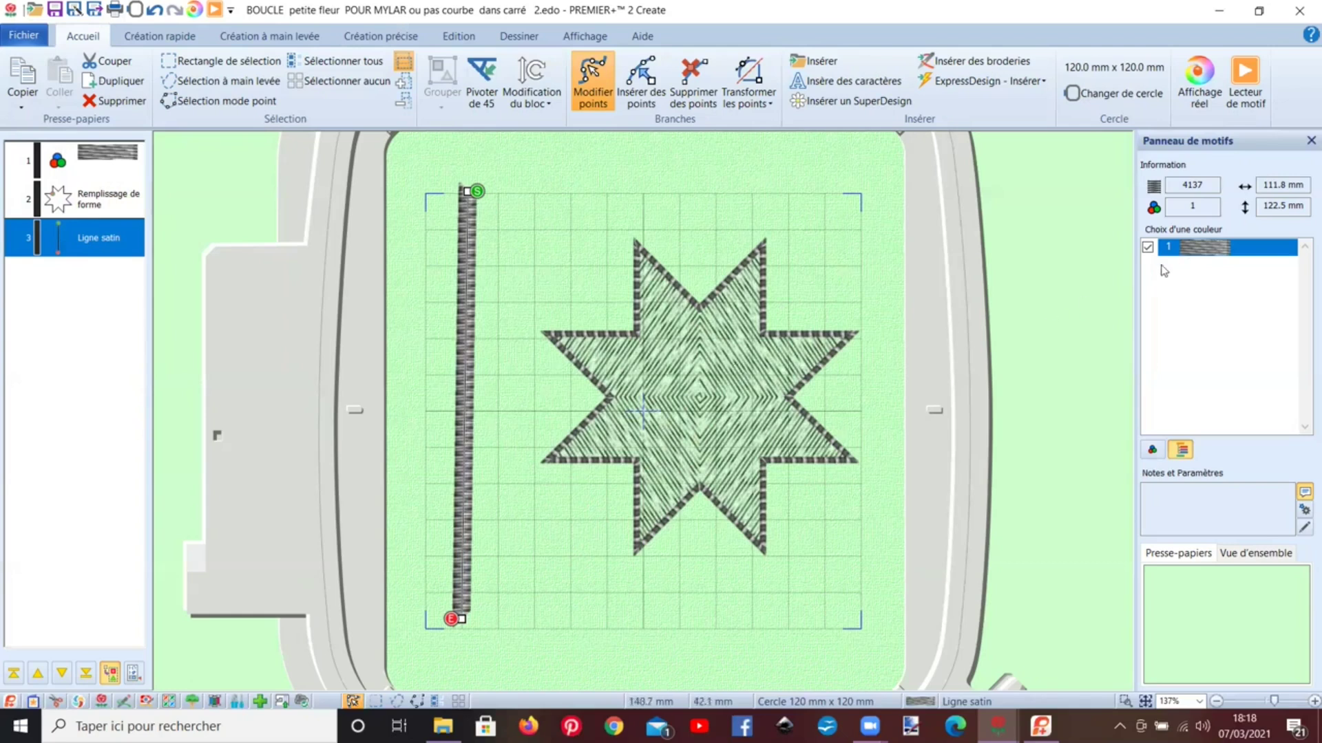
Step: Reopen the star design's colour selection, display all thread ranges and choose the Arc Rayon 40 range
double_click(1209, 257)
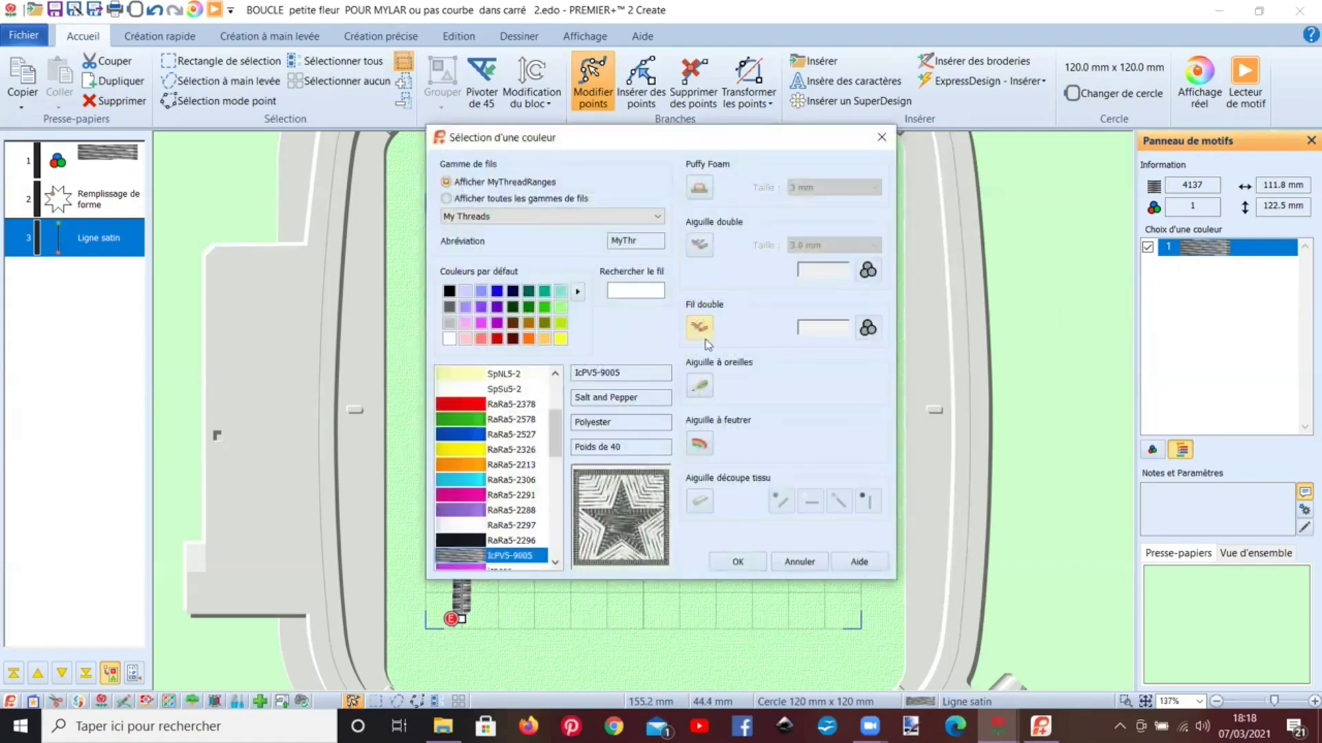
left_click(446, 200)
left_click(466, 218)
scroll(517, 403, "up", 1)
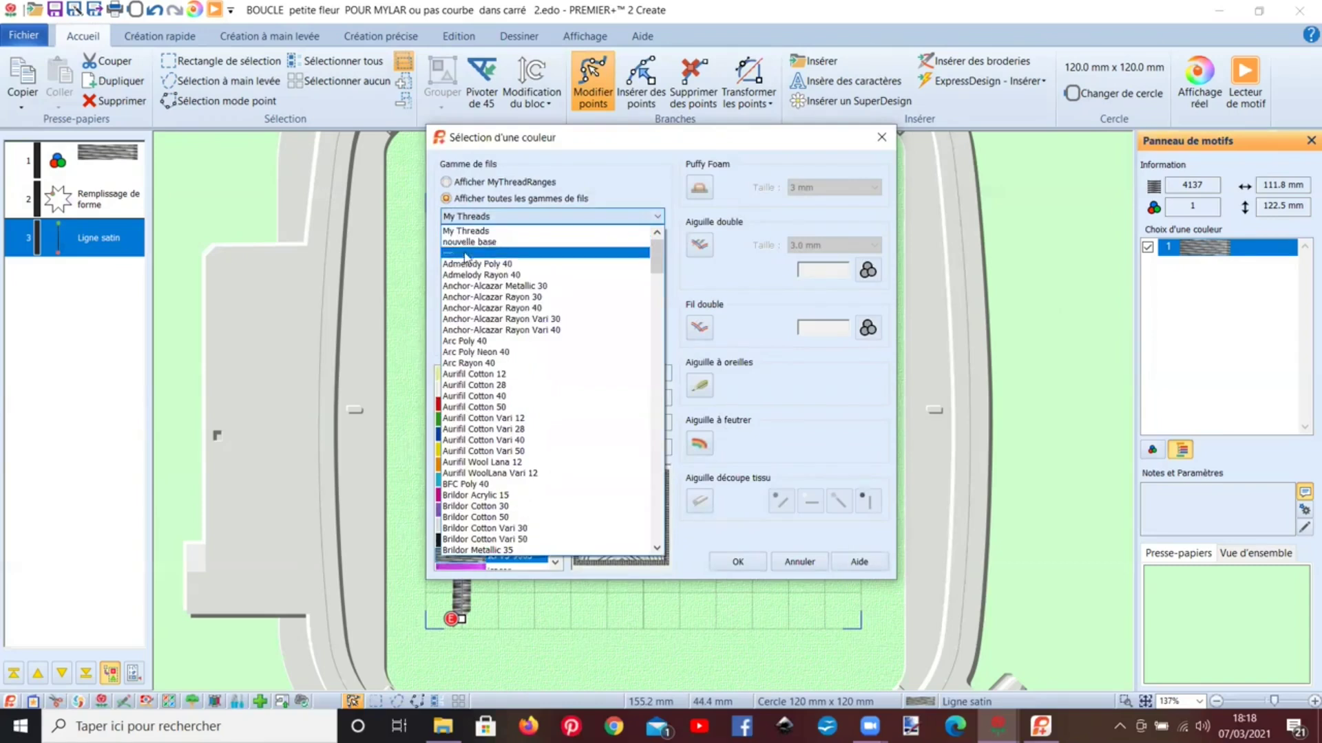
left_click(519, 416)
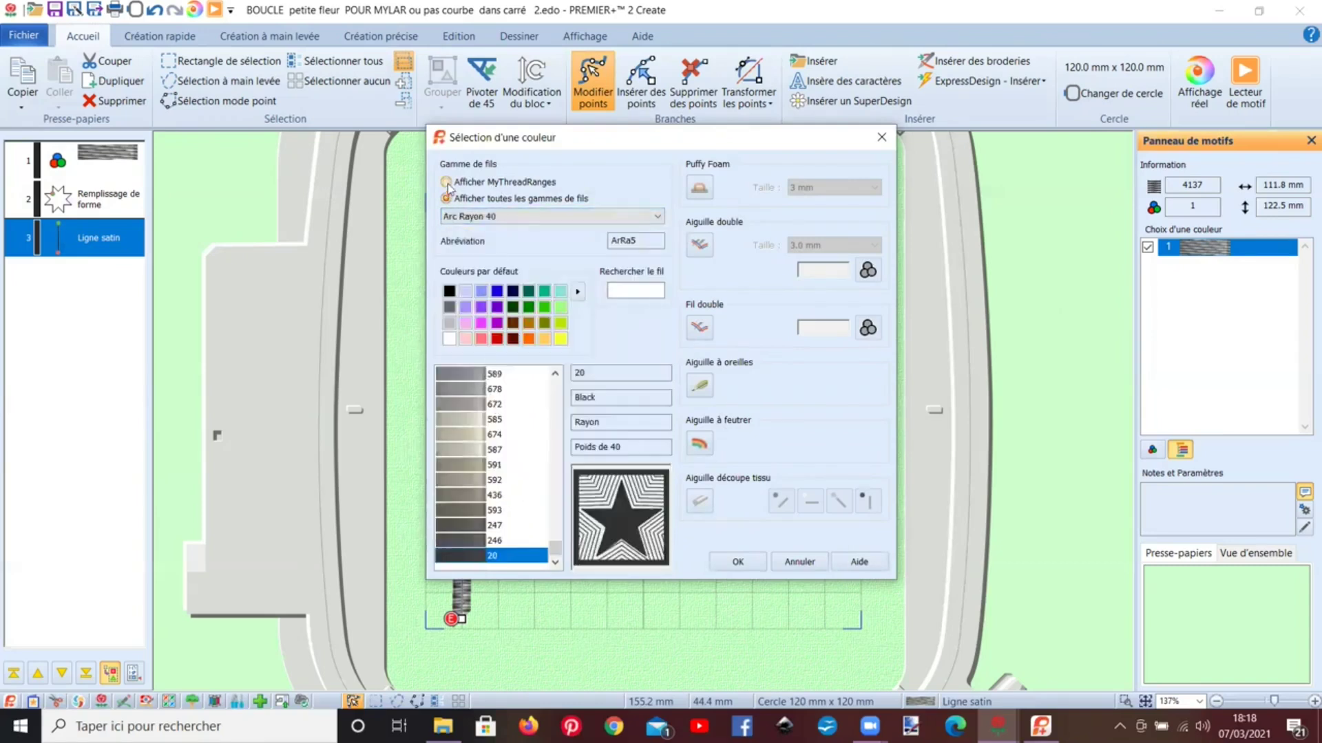
Step: Compare the range lists offered with only MyThreadRanges displayed and with all thread ranges displayed
left_click(446, 182)
left_click(454, 217)
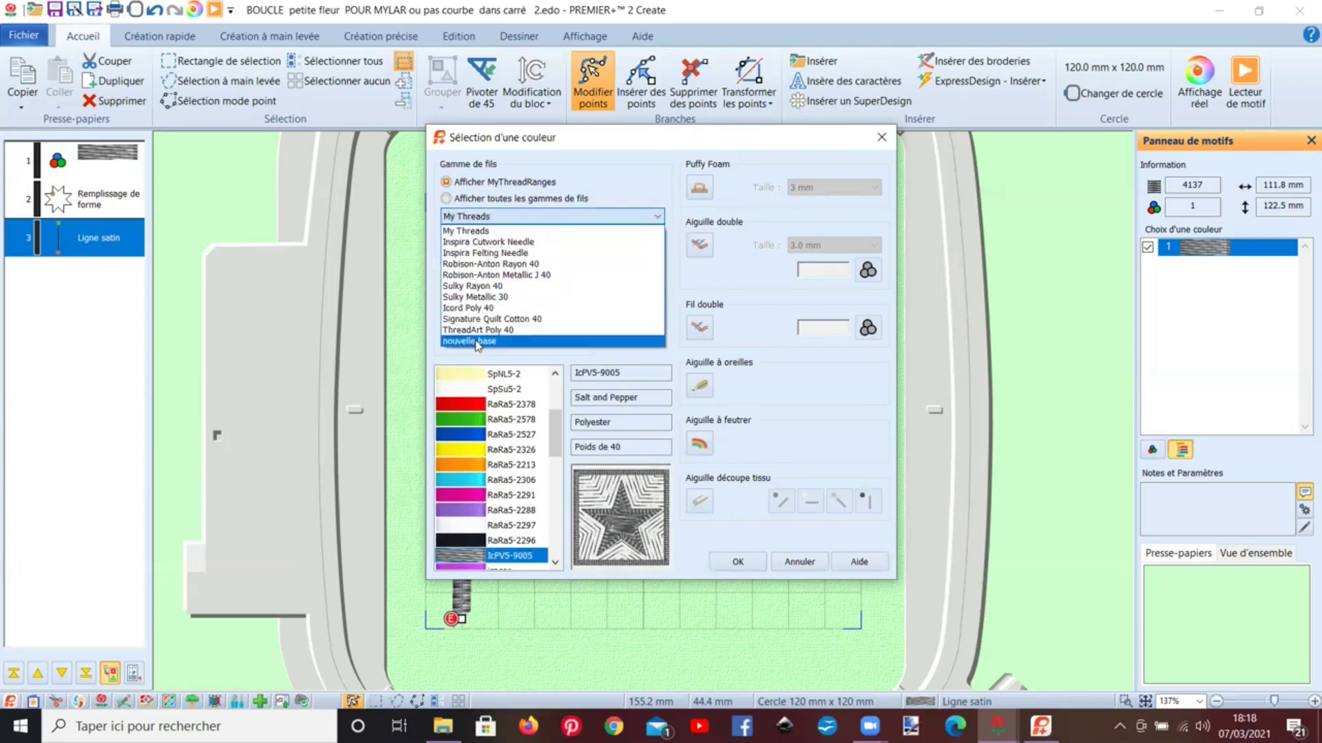
left_click(606, 140)
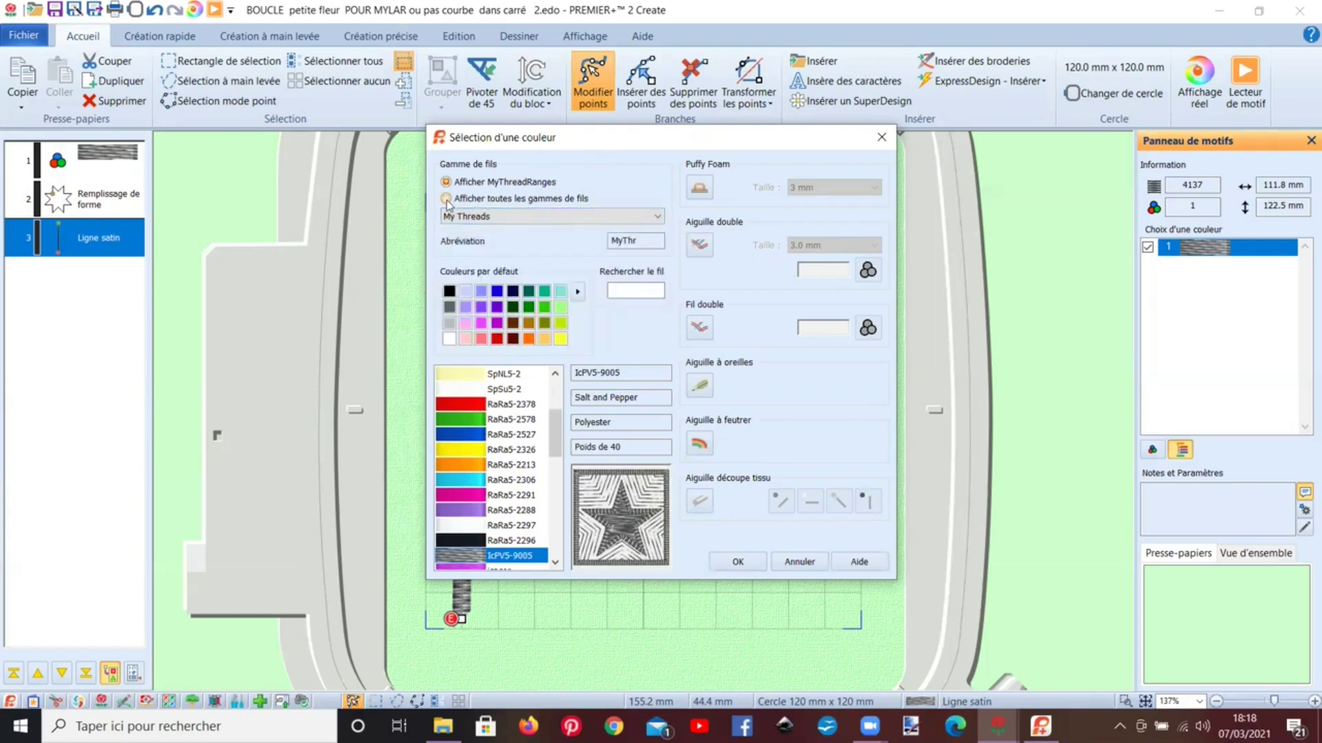
left_click(472, 219)
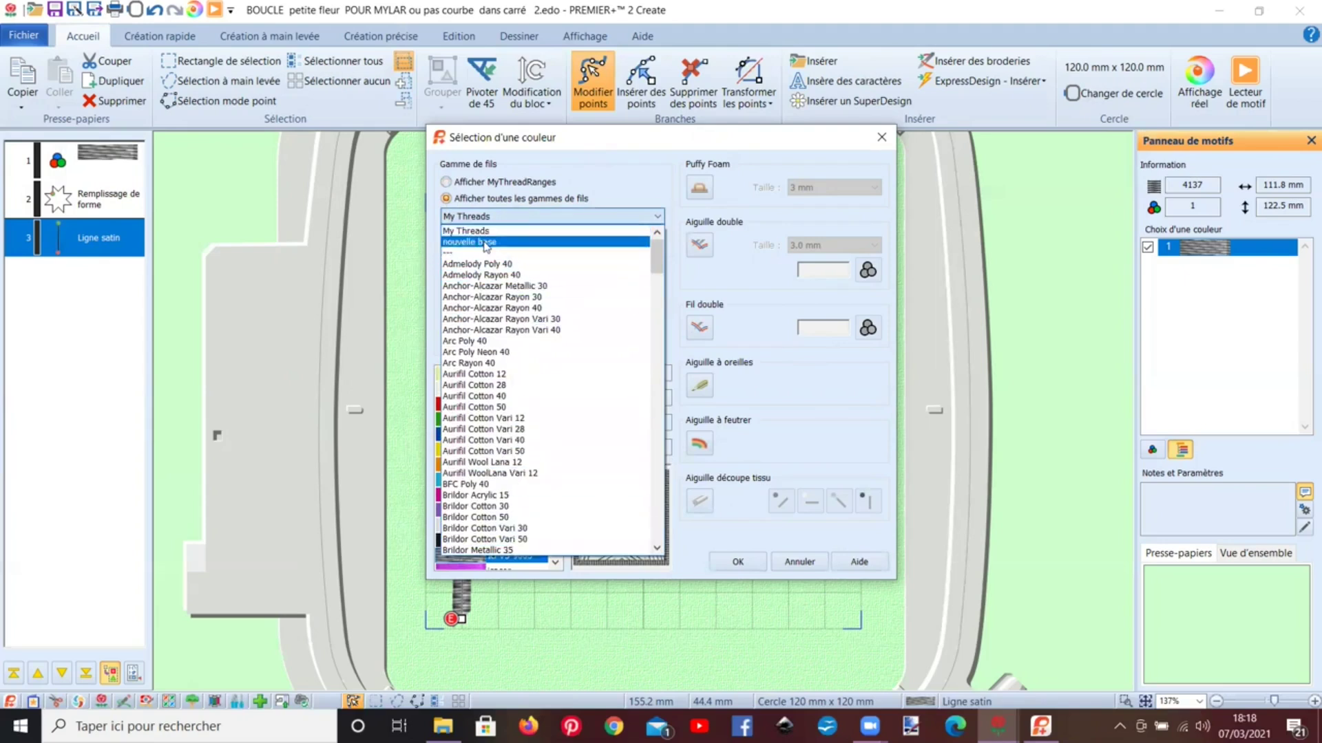
Step: Limit the colour selection to MyThreadRanges and choose the "nouvelle base" database
left_click(446, 185)
left_click(459, 217)
left_click(446, 182)
left_click(446, 182)
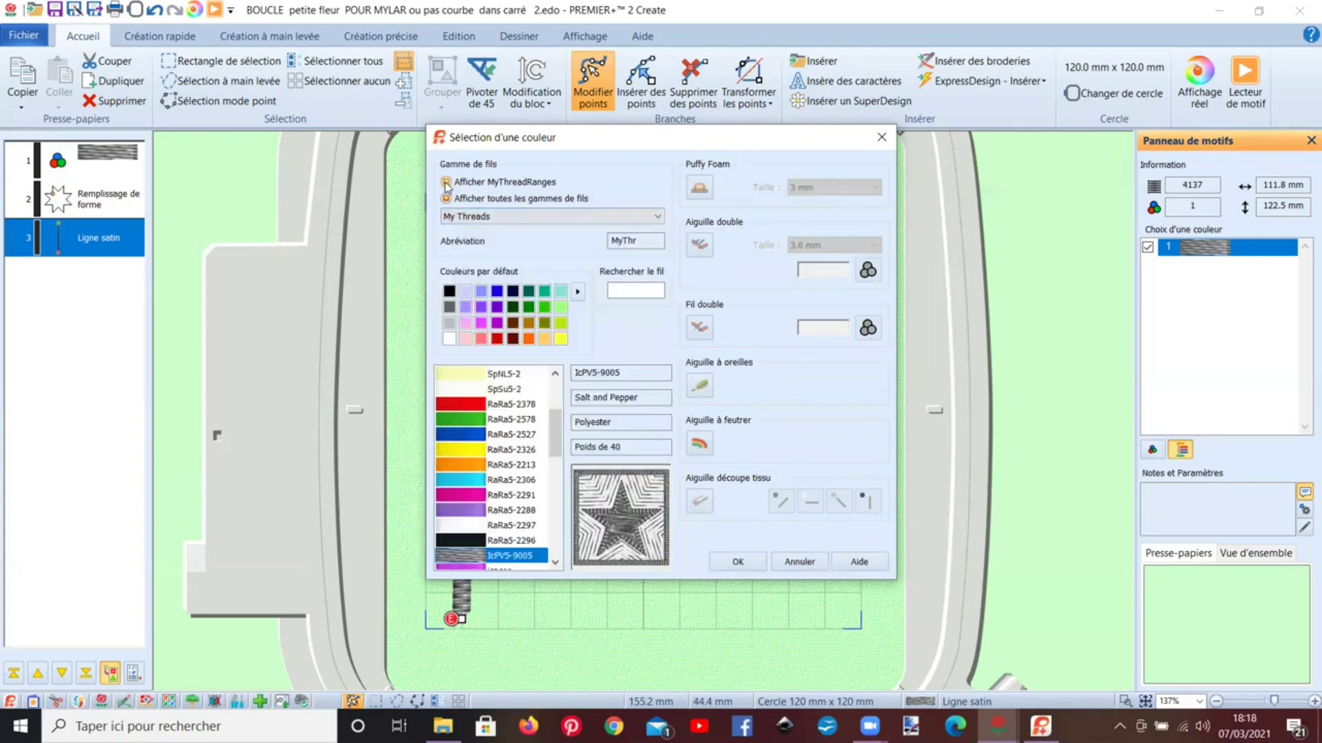
left_click(457, 217)
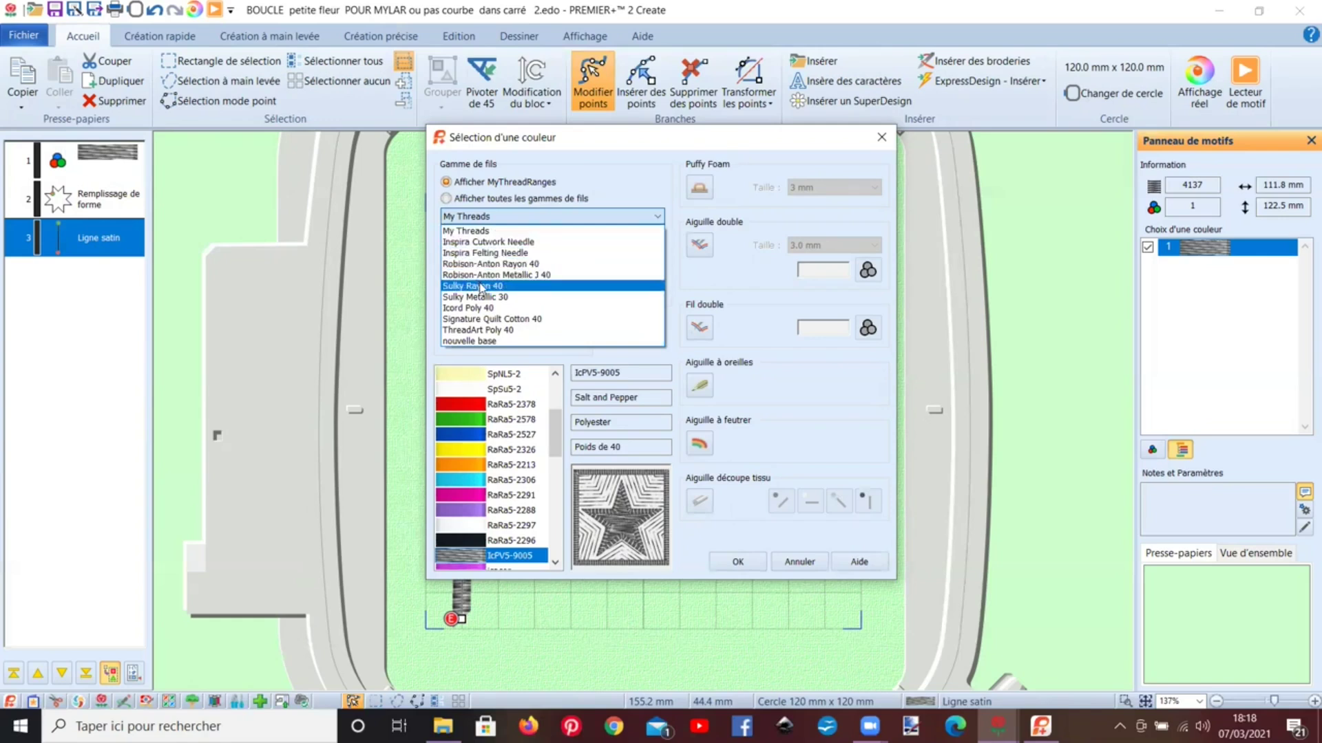
left_click(475, 341)
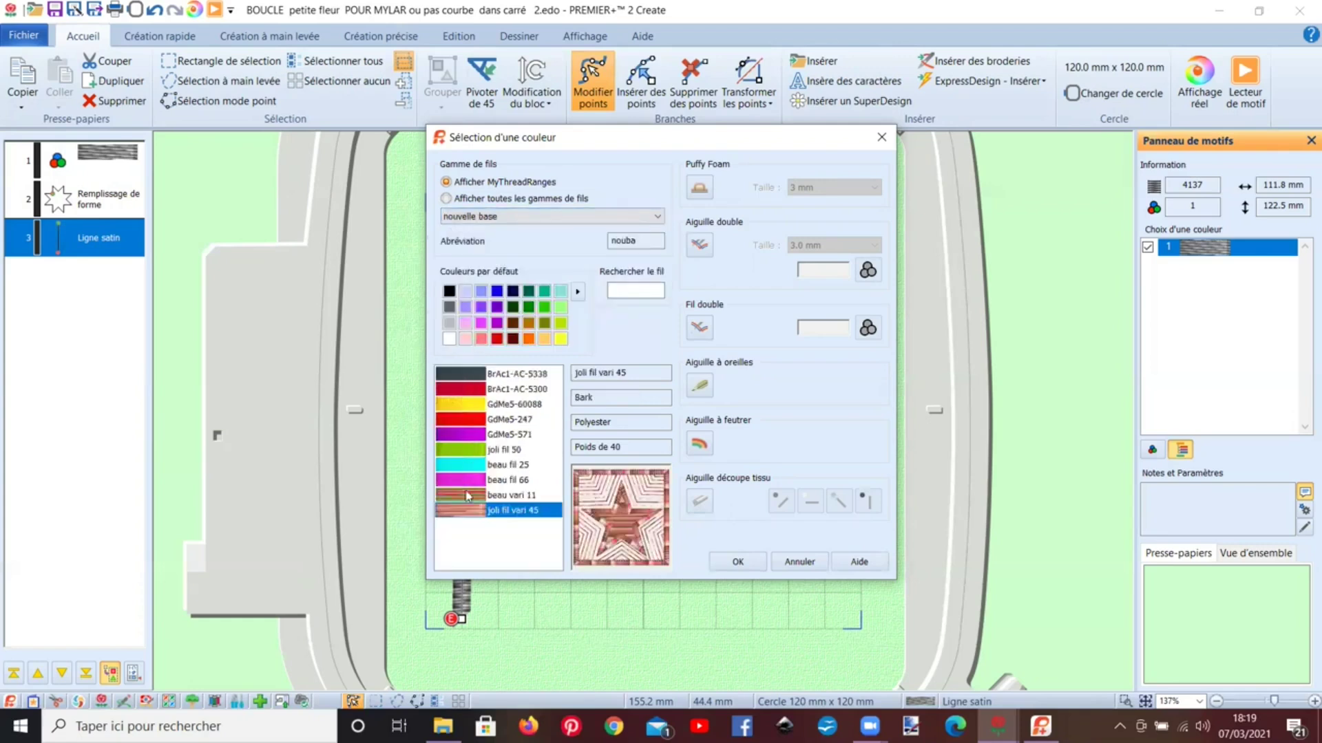